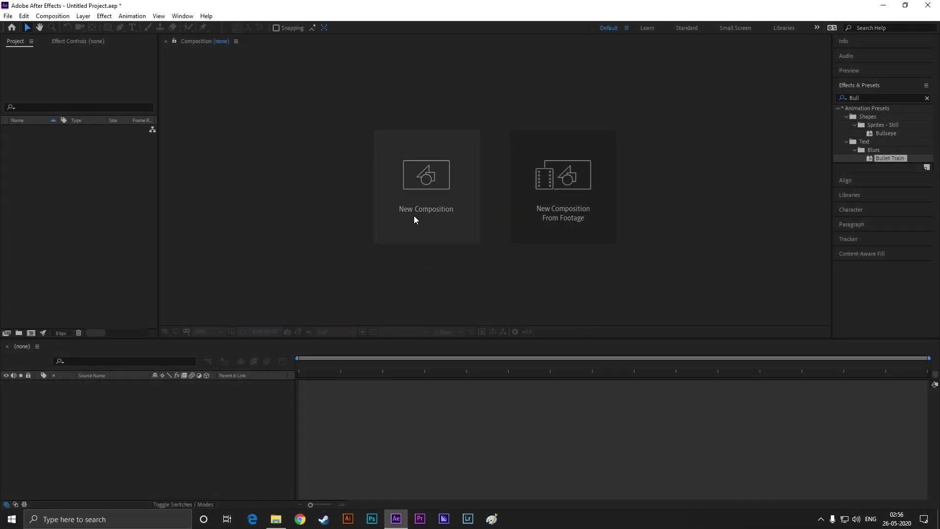
# Create Comp 1 at HDTV 1080 29.97 fps, 10 seconds long, with a white background
pyautogui.click(413, 203)
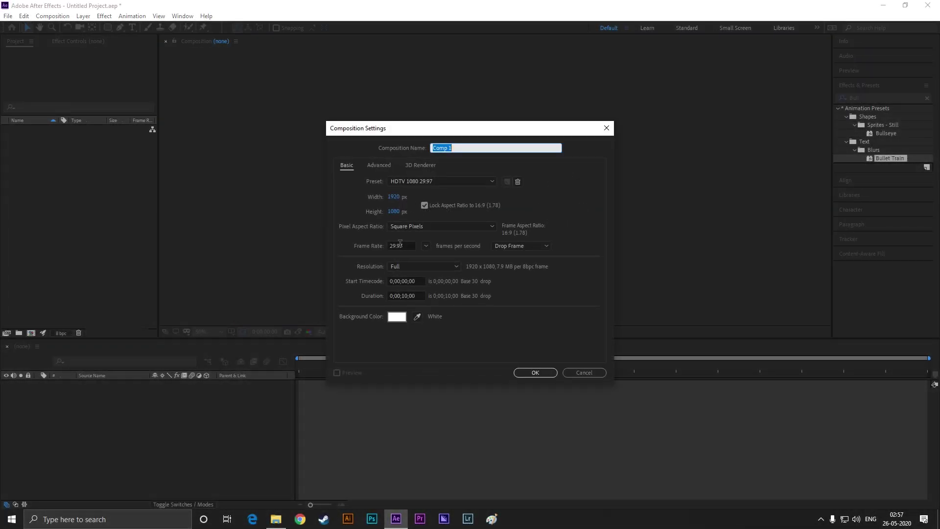
pyautogui.click(392, 317)
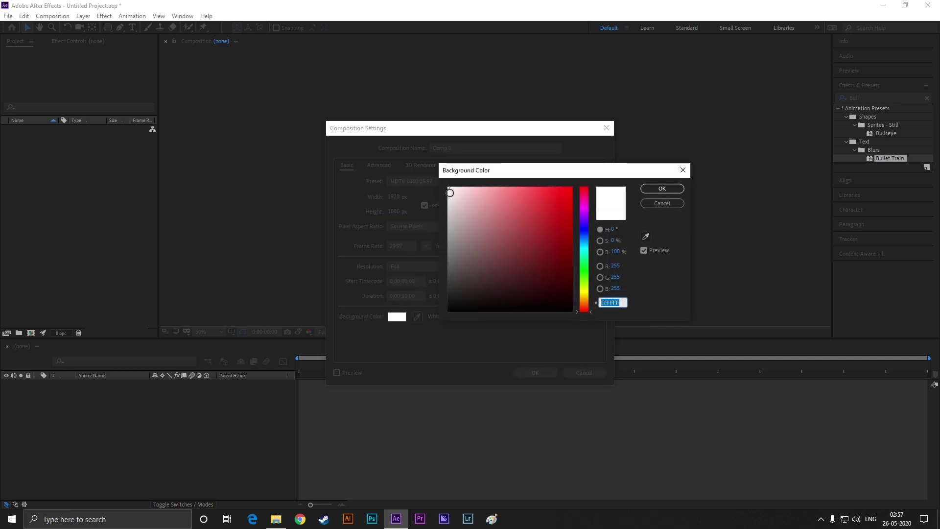
pyautogui.click(669, 189)
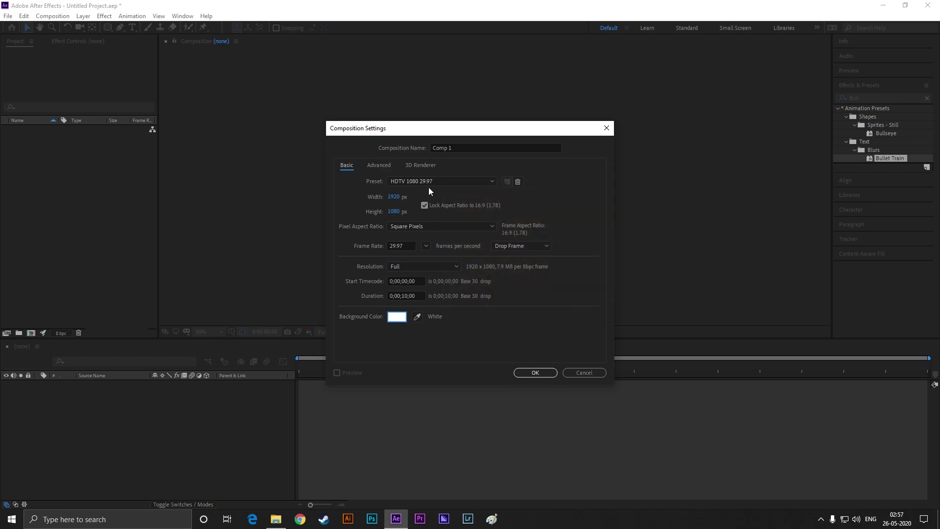
pyautogui.click(535, 372)
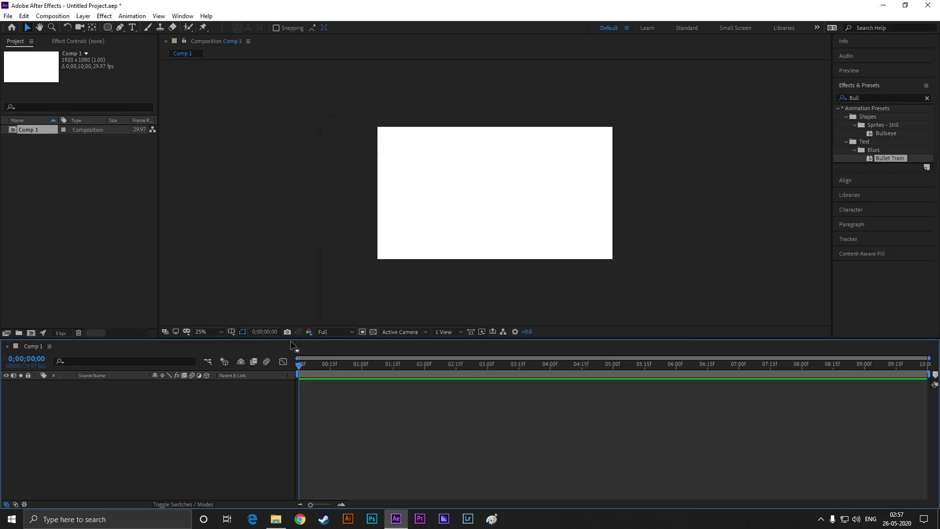
# Add a new text layer reading FOLLOW ME
pyautogui.rightClick(199, 424)
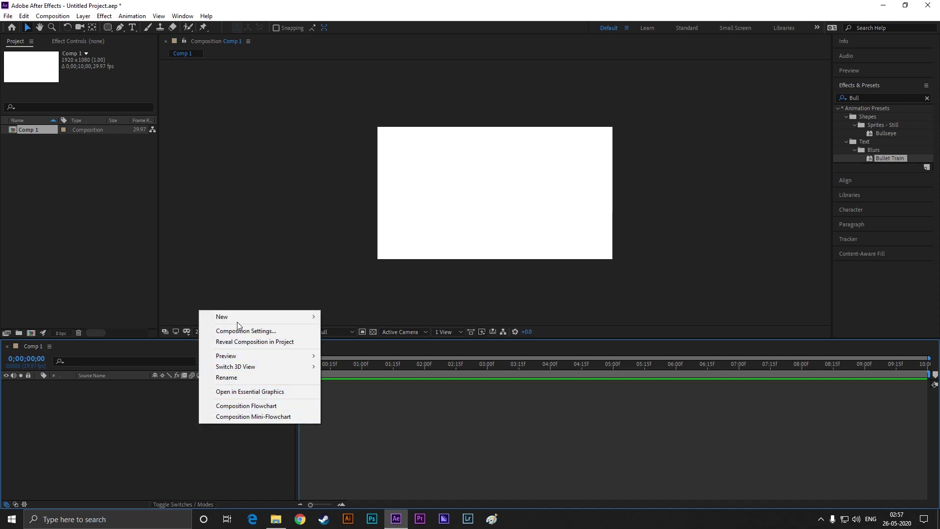
pyautogui.moveTo(222, 316)
pyautogui.click(350, 331)
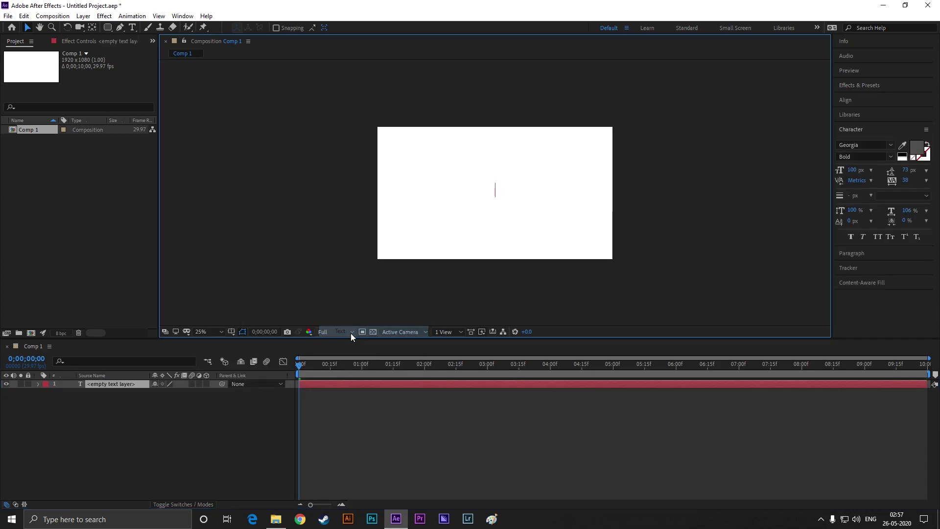
pyautogui.write('FOLL')
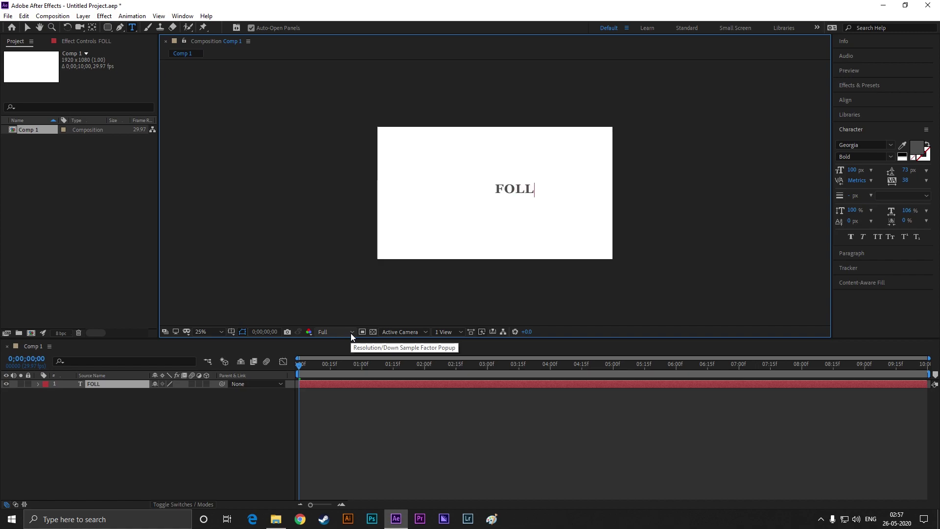
pyautogui.write('OW ME')
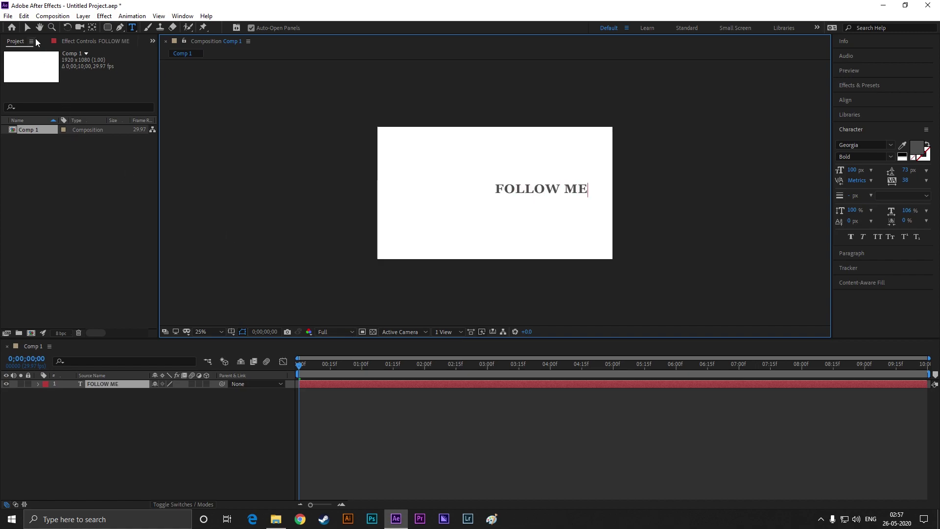
pyautogui.click(27, 27)
# Move FOLLOW ME left of centre and slightly up, and make it slightly smaller
pyautogui.scroll(1, 533, 195)
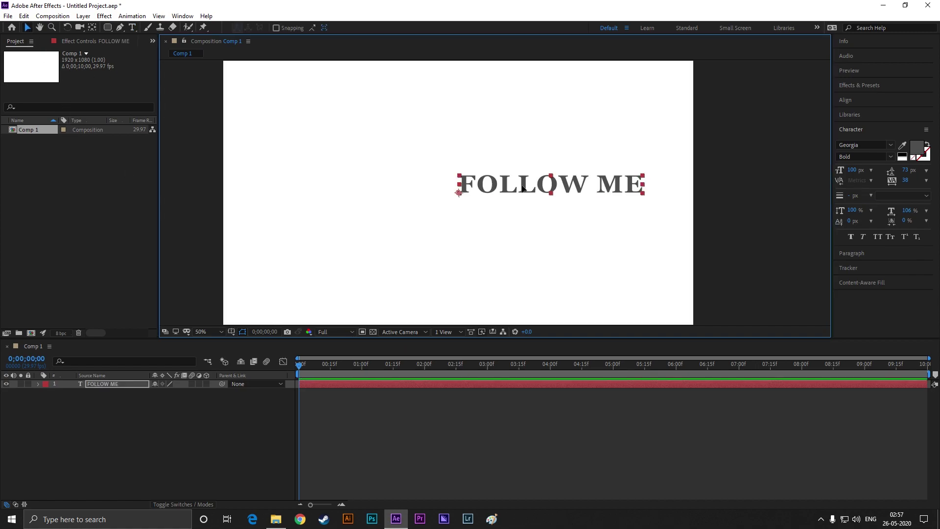
pyautogui.moveTo(522, 188); pyautogui.dragTo(380, 185)
pyautogui.scroll(-1, 352, 227)
pyautogui.scroll(1, 388, 233)
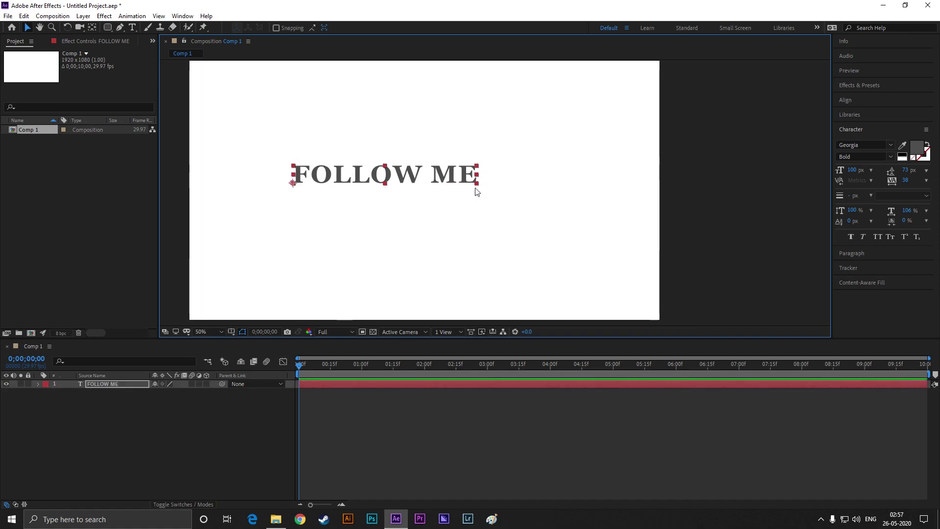
pyautogui.moveTo(477, 185); pyautogui.dragTo(471, 187)
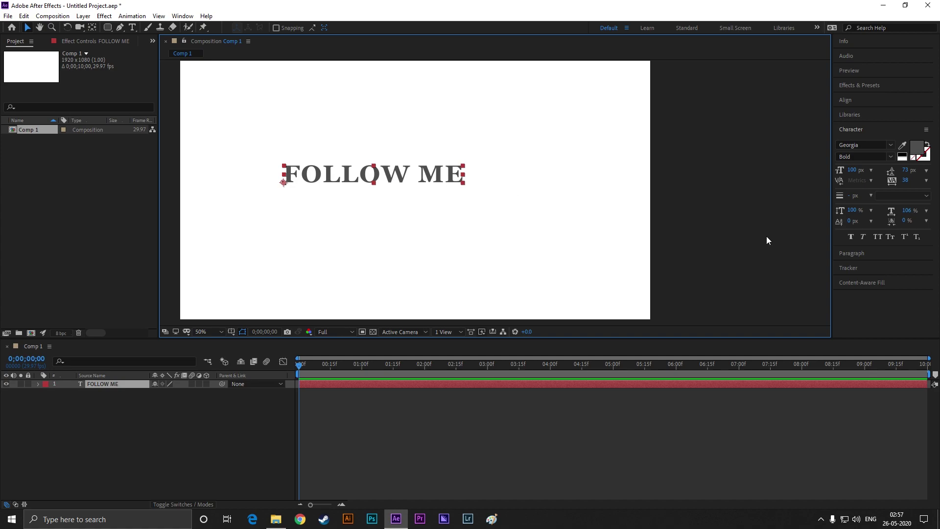
# Search Effects & Presets for 'bull' and apply Bullet Train to FOLLOW ME
pyautogui.click(870, 87)
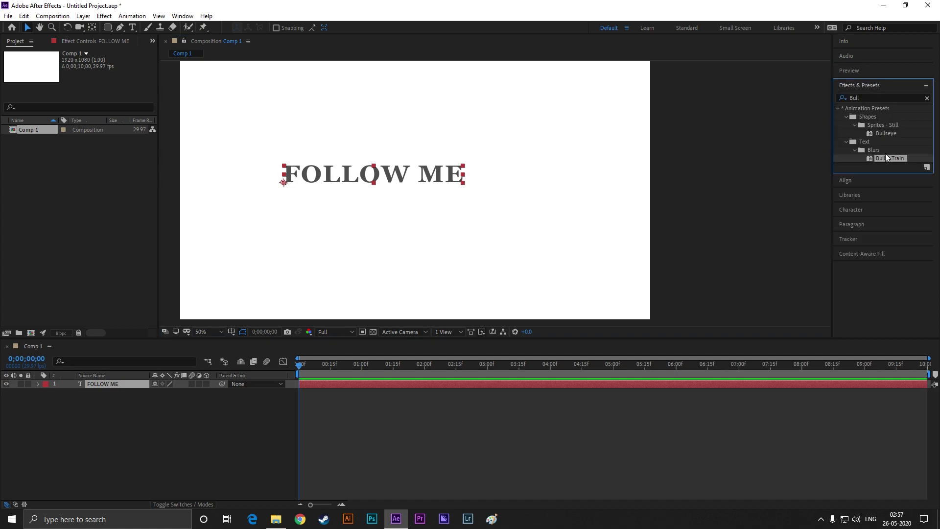
pyautogui.click(870, 97)
pyautogui.moveTo(870, 97); pyautogui.dragTo(836, 101)
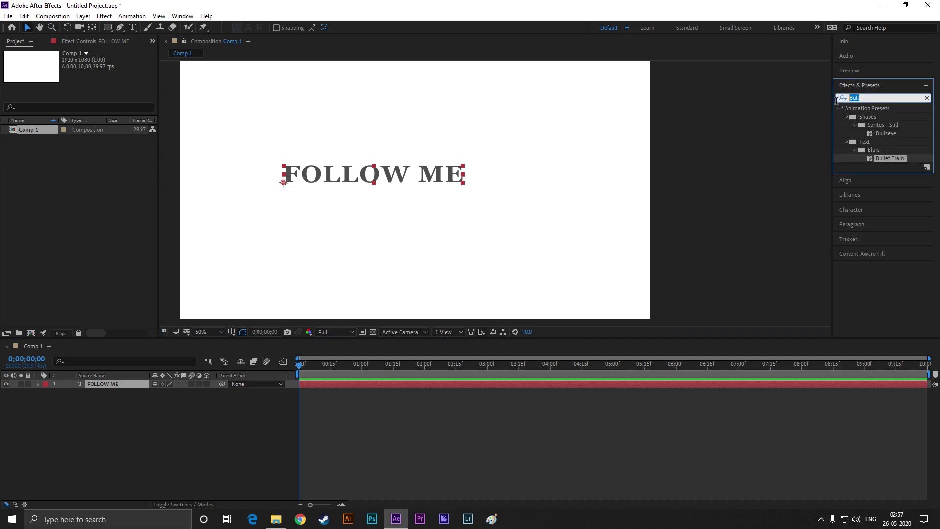
pyautogui.write('bul')
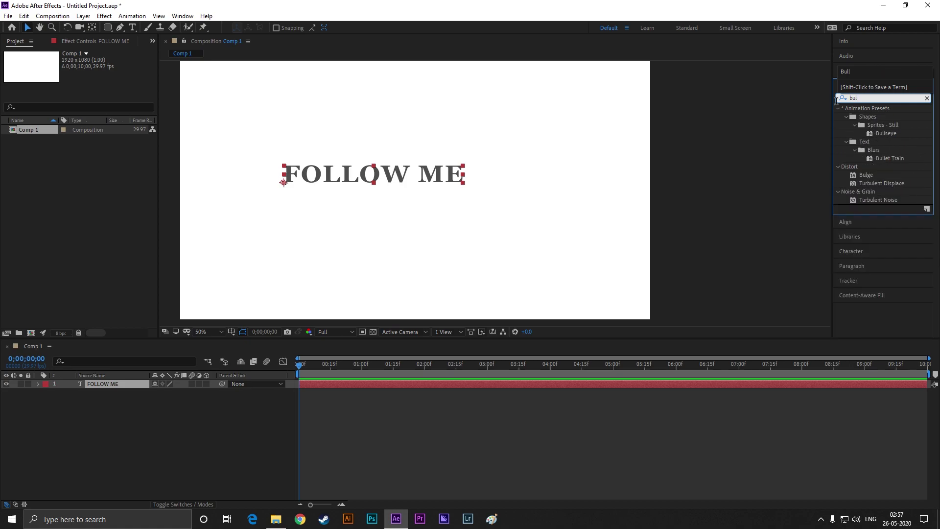
pyautogui.write('l')
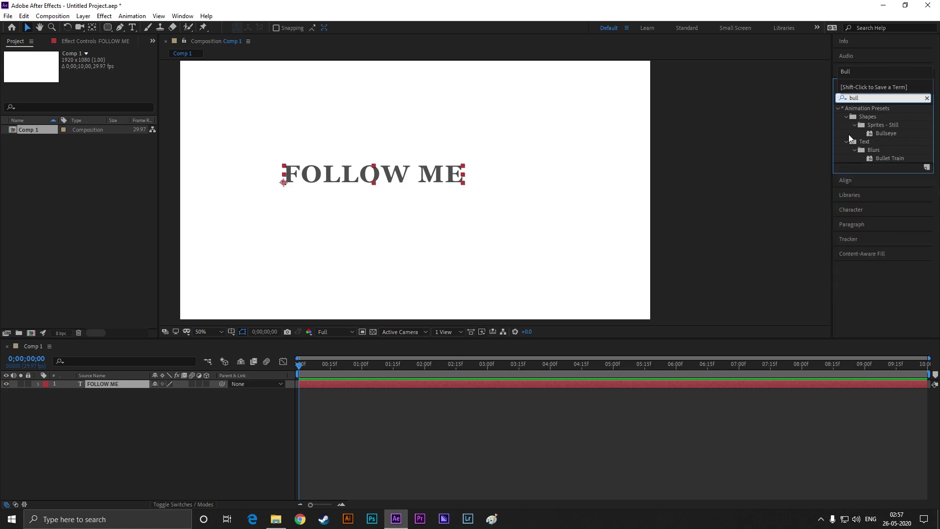
pyautogui.moveTo(893, 158); pyautogui.dragTo(430, 178)
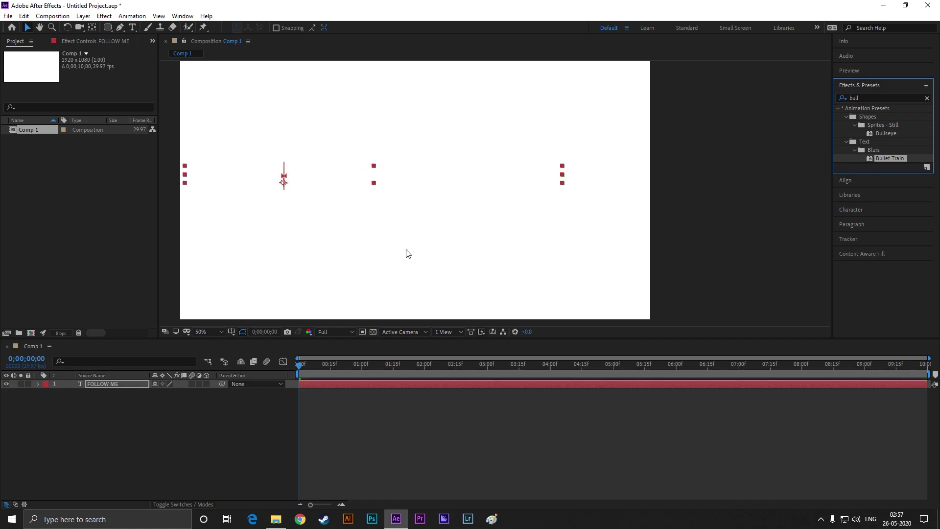
# Preview the fly-in, reveal its Offset keyframes and set the time to 0;00;16
pyautogui.press('space')
pyautogui.click(345, 383)
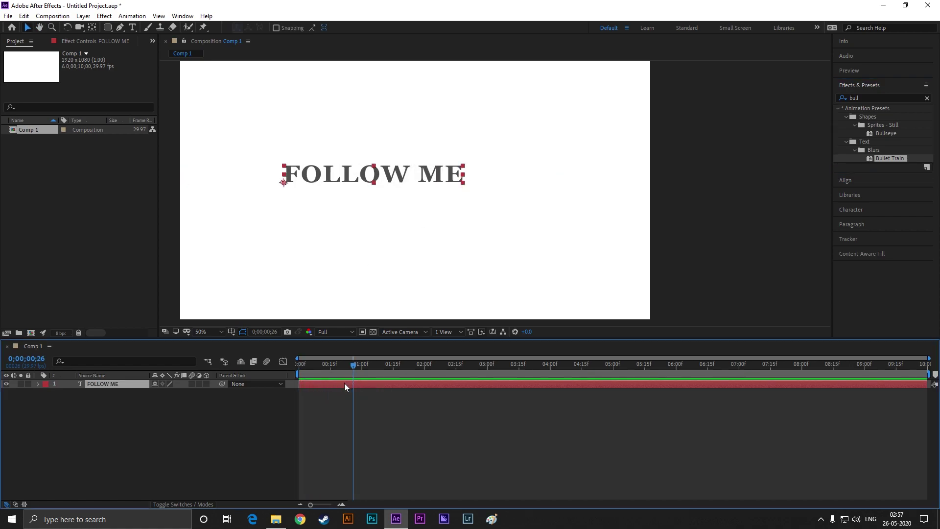
pyautogui.press('u')
pyautogui.press('Home')
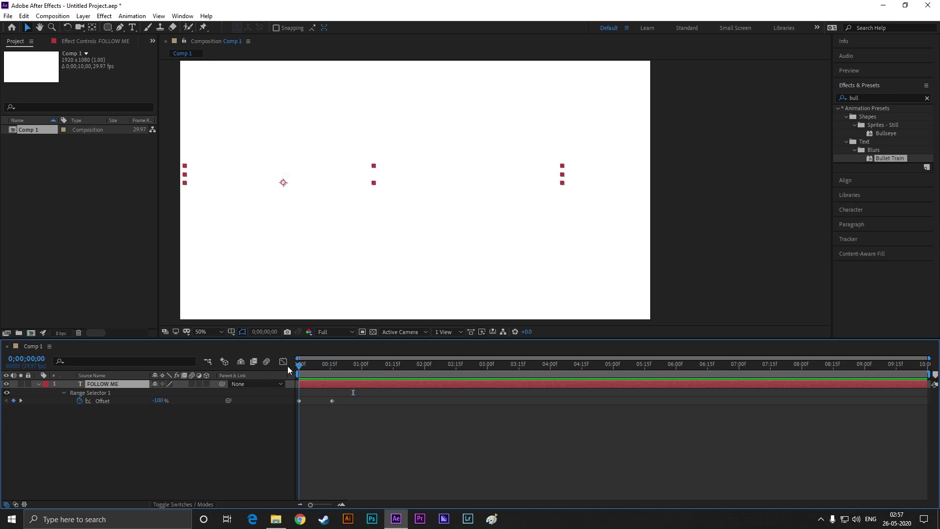
pyautogui.click(341, 365)
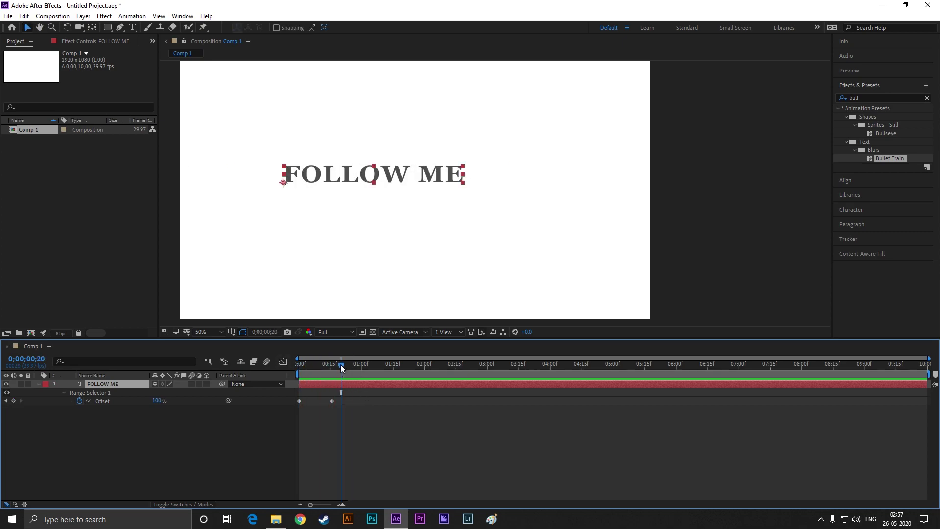
pyautogui.moveTo(339, 364); pyautogui.dragTo(331, 365)
pyautogui.click(264, 416)
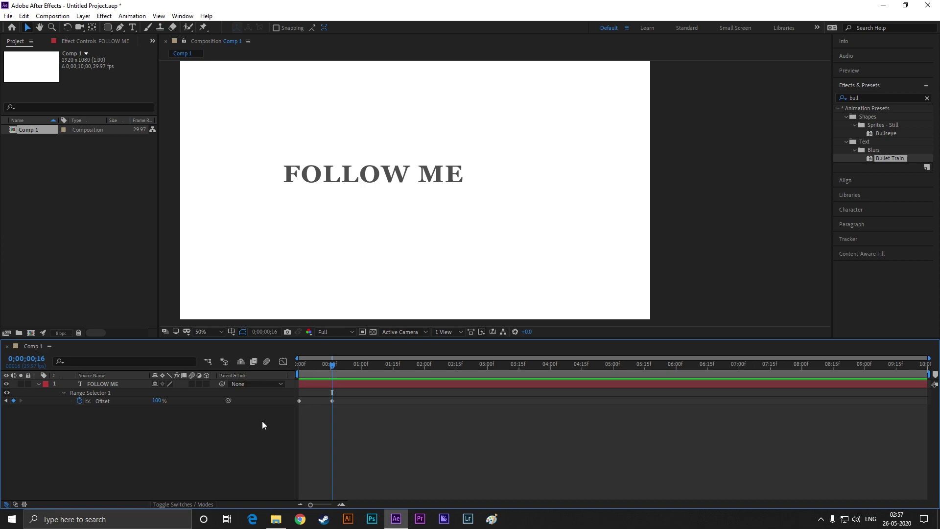
# Add a shape layer with a rectangle drawn just below the FOLLOW ME text
pyautogui.rightClick(208, 440)
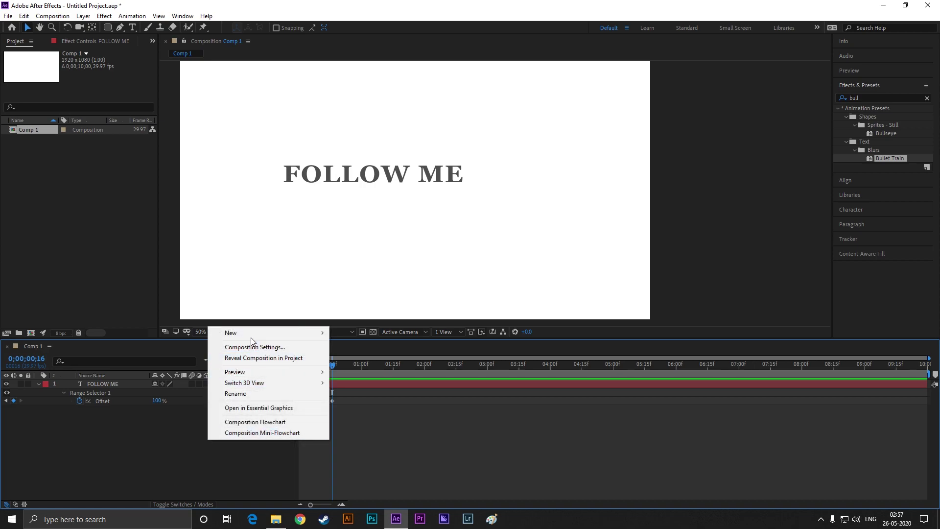
pyautogui.moveTo(251, 333)
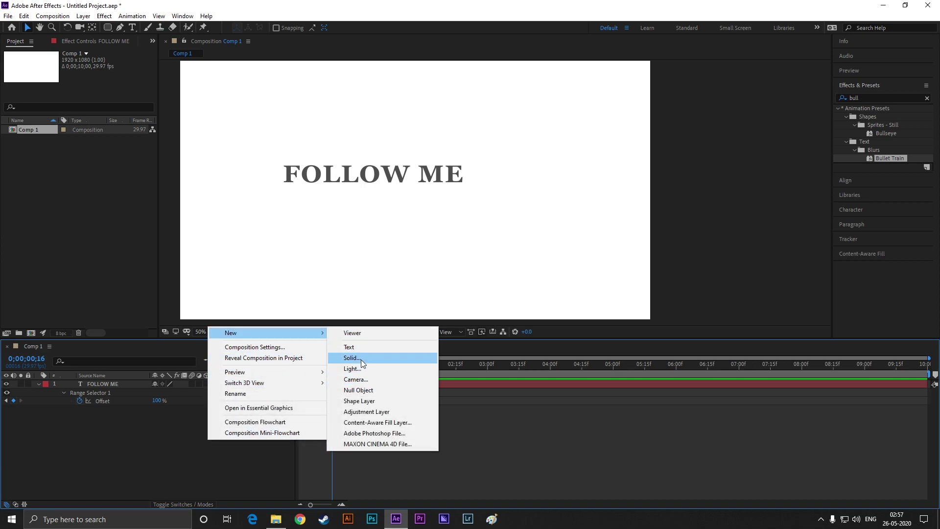
pyautogui.click(354, 400)
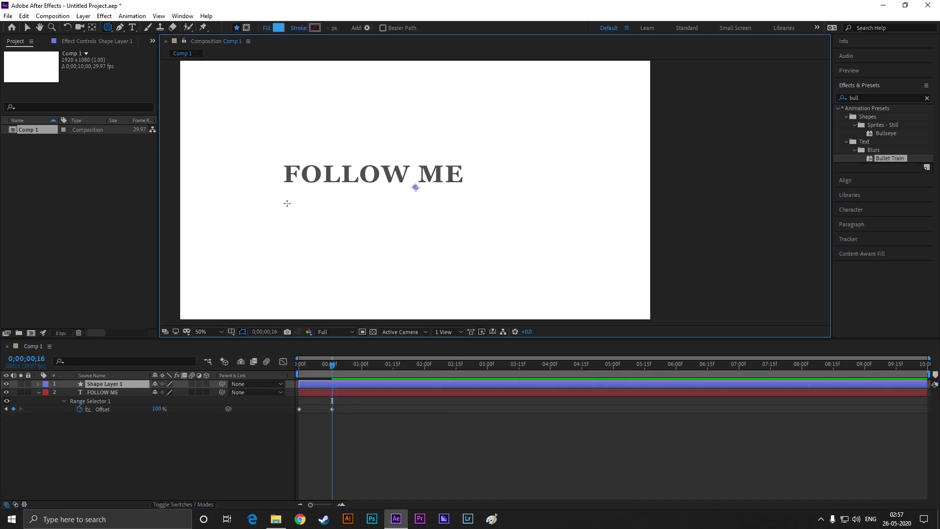
pyautogui.moveTo(286, 196); pyautogui.dragTo(339, 225)
pyautogui.press('.')
pyautogui.press(',')
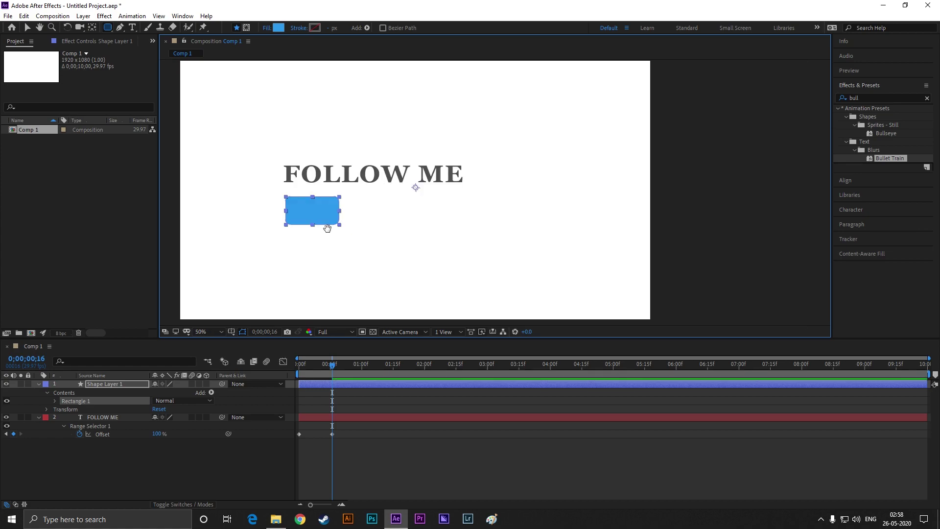
pyautogui.press('v')
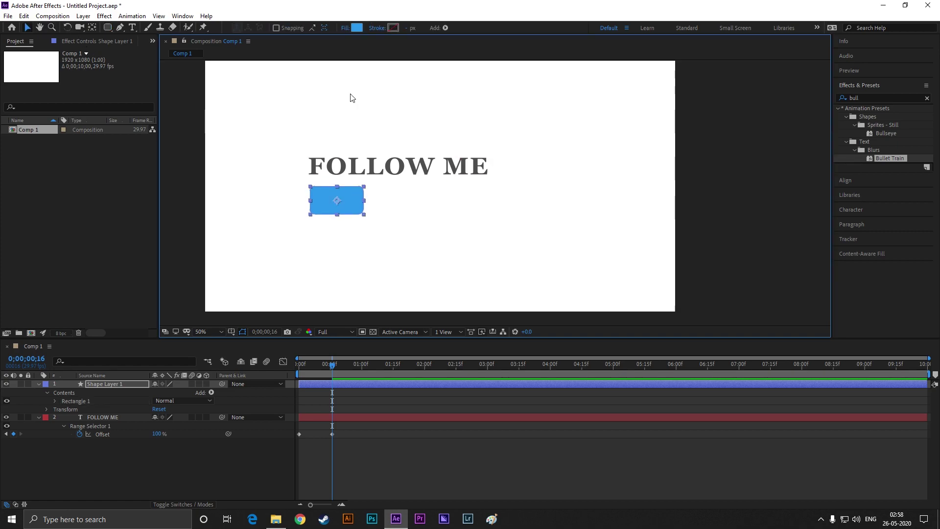
# Change the rectangle's fill from blue to pink #EC285D
pyautogui.click(356, 28)
pyautogui.moveTo(584, 230); pyautogui.dragTo(584, 196)
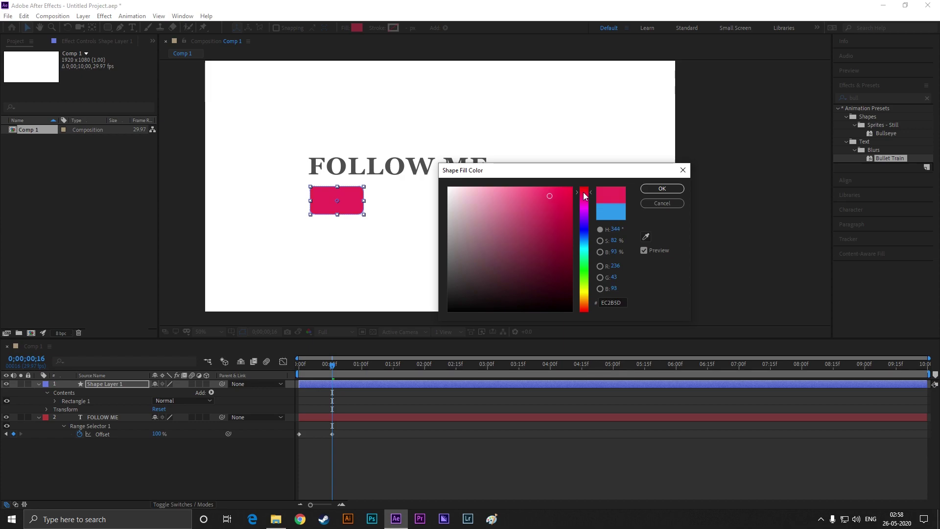
pyautogui.click(654, 190)
pyautogui.scroll(2, 354, 201)
pyautogui.click(355, 198)
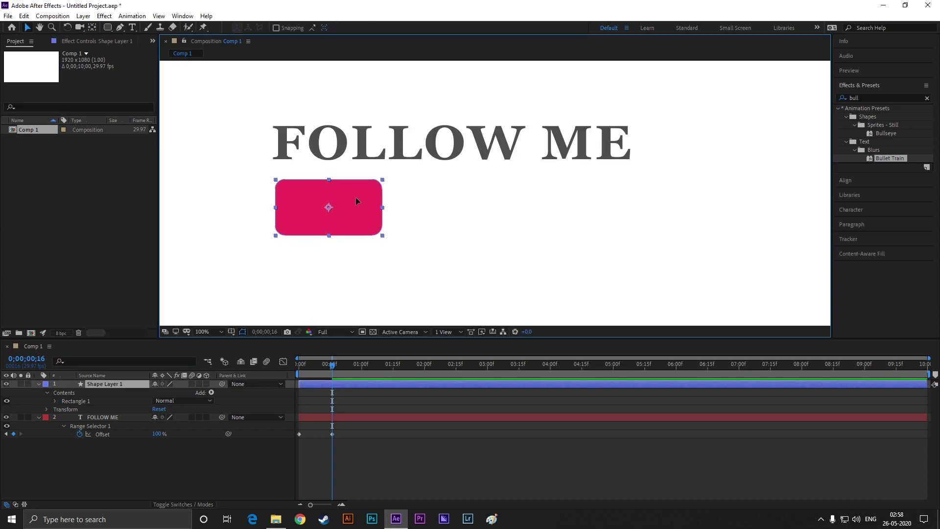
pyautogui.click(333, 263)
# At 1;00, set Position, Scale and Rotation keyframes on the rectangle
pyautogui.scroll(-2, 375, 267)
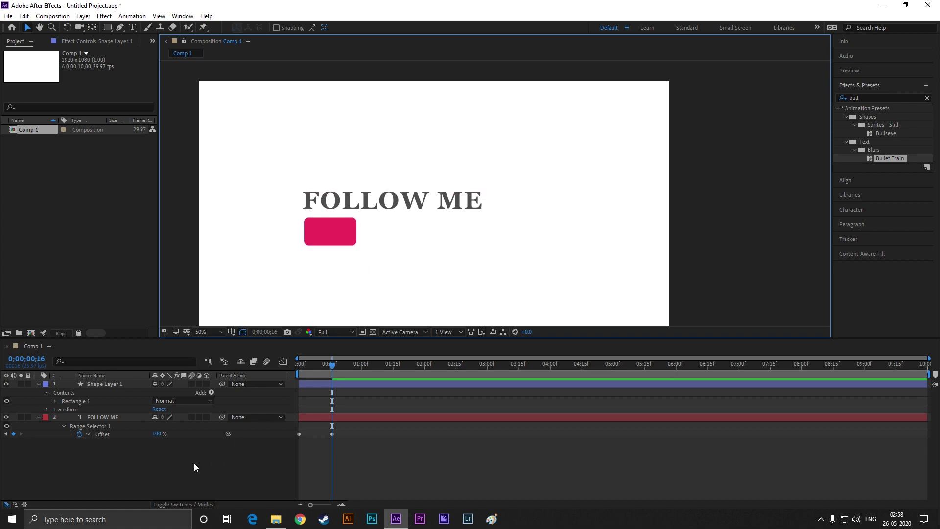
pyautogui.moveTo(332, 365); pyautogui.dragTo(362, 368)
pyautogui.click(89, 431)
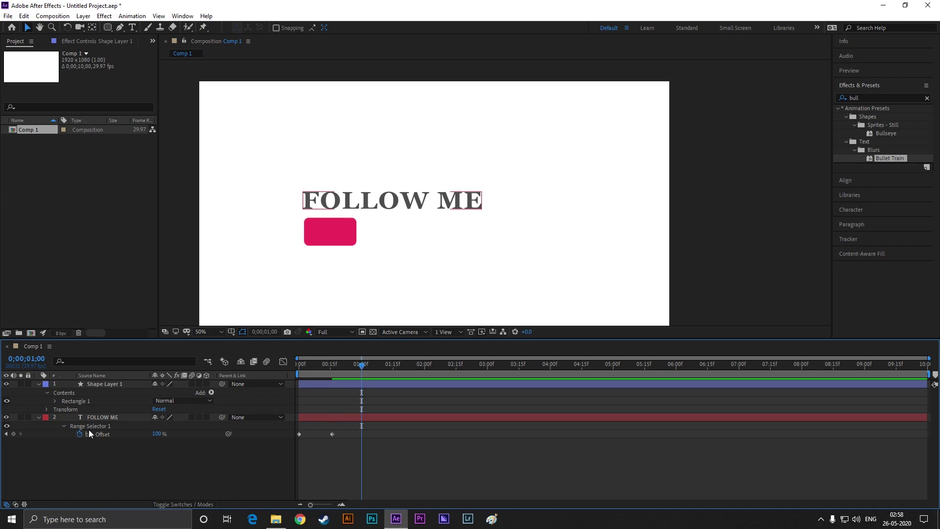
pyautogui.click(48, 410)
pyautogui.click(62, 425)
pyautogui.click(63, 434)
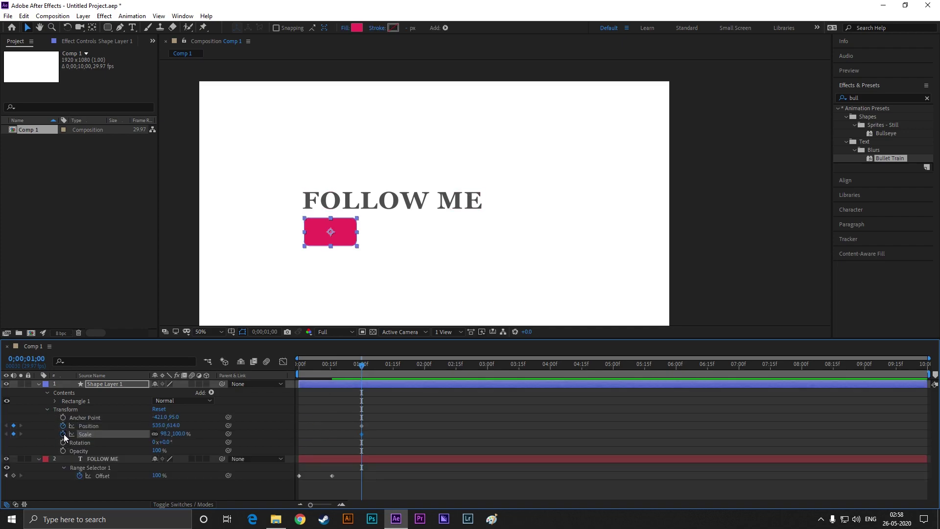
pyautogui.click(63, 442)
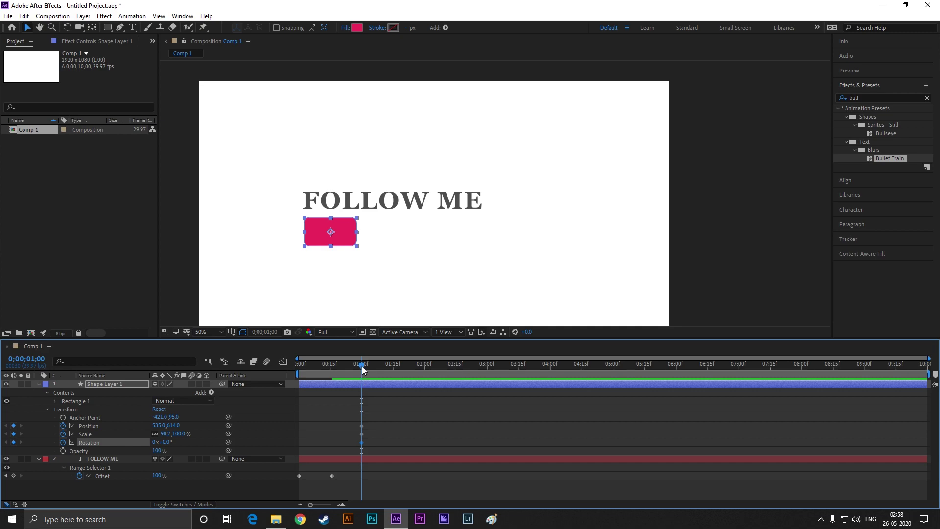
# At 0;00;16, move the rectangle off the left edge with Scale 0 and Rotation 1x
pyautogui.moveTo(362, 367); pyautogui.dragTo(333, 366)
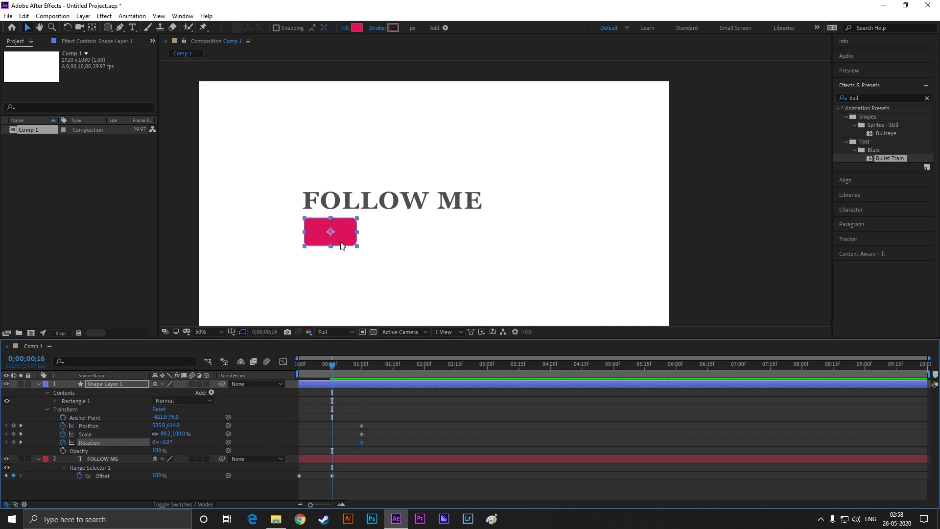
pyautogui.moveTo(336, 245); pyautogui.dragTo(176, 238)
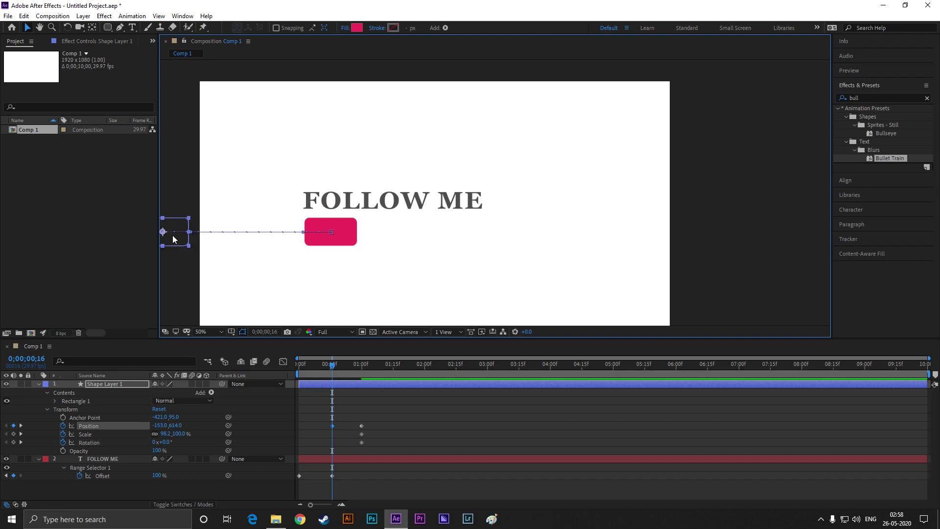
pyautogui.click(165, 433)
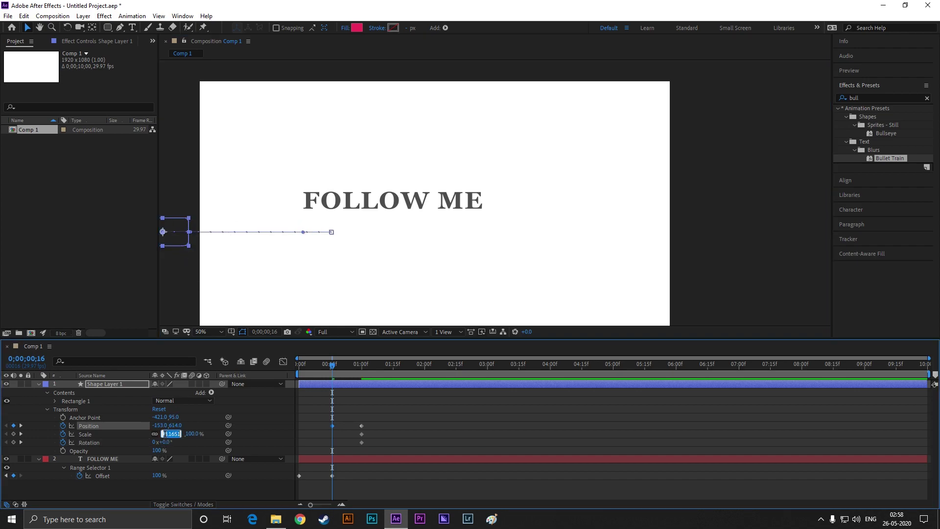
pyautogui.press('BackSpace')
pyautogui.write('0')
pyautogui.press('Tab')
pyautogui.write('1')
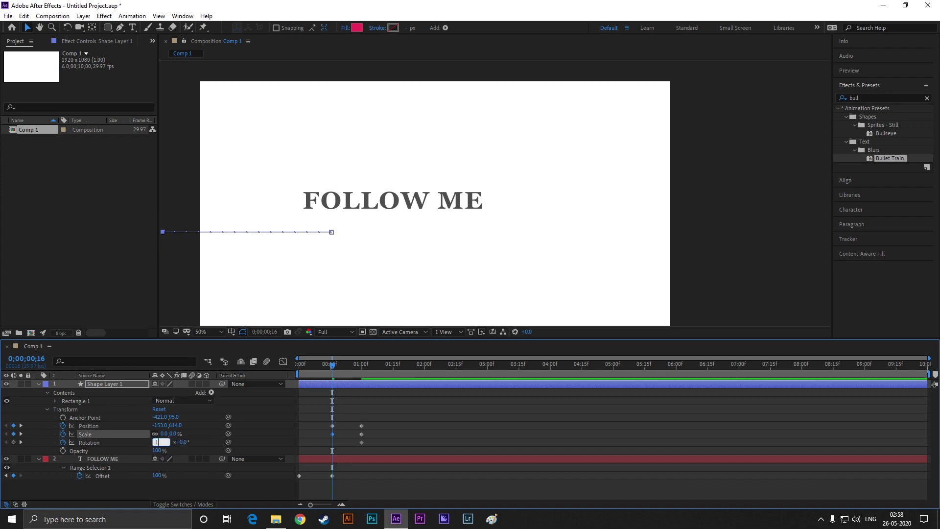
pyautogui.press('Return')
# Apply Easy Ease to all six rectangle keyframes and preview from the start
pyautogui.moveTo(334, 366); pyautogui.dragTo(378, 366)
pyautogui.moveTo(395, 413); pyautogui.dragTo(331, 449)
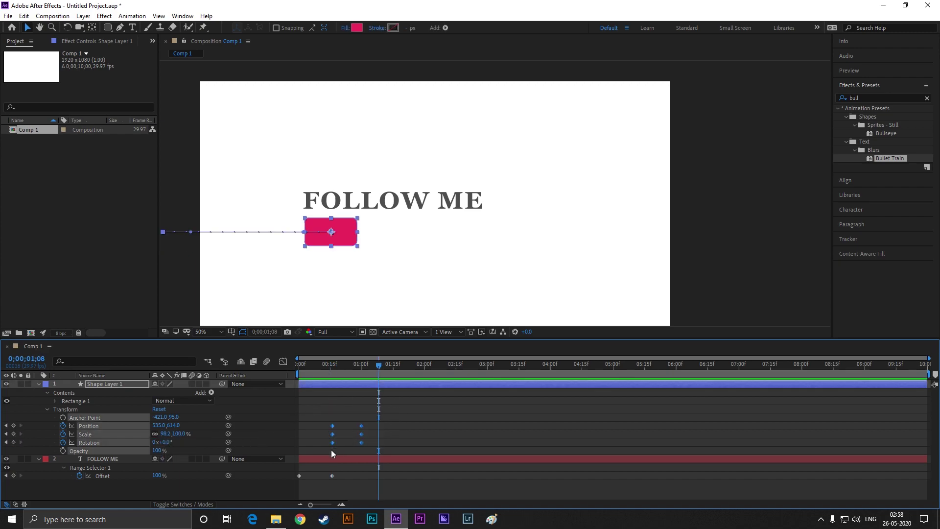
pyautogui.press('F9')
pyautogui.press('Home')
pyautogui.press('space')
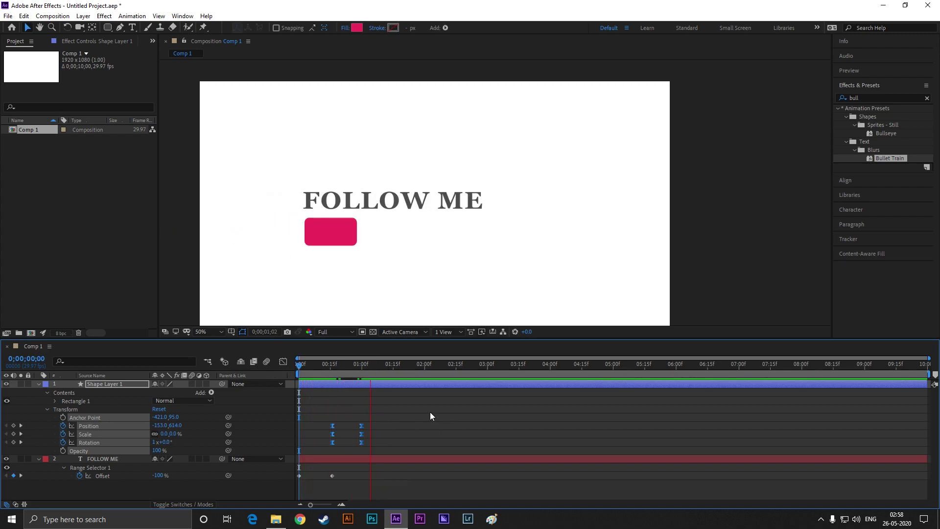
pyautogui.click(414, 277)
# Collapse the shape layer and FOLLOW ME layer properties in the timeline
pyautogui.scroll(-2, 387, 275)
pyautogui.scroll(2, 385, 268)
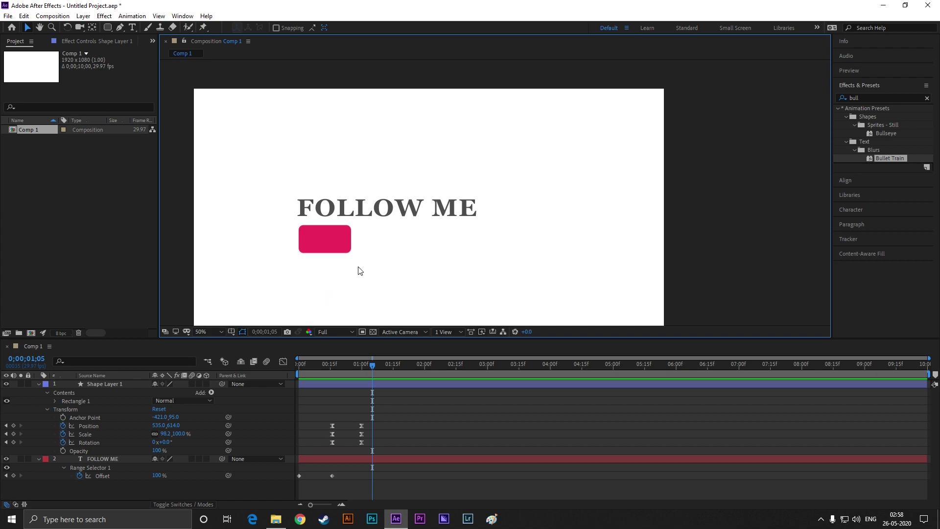
pyautogui.click(72, 429)
pyautogui.click(39, 384)
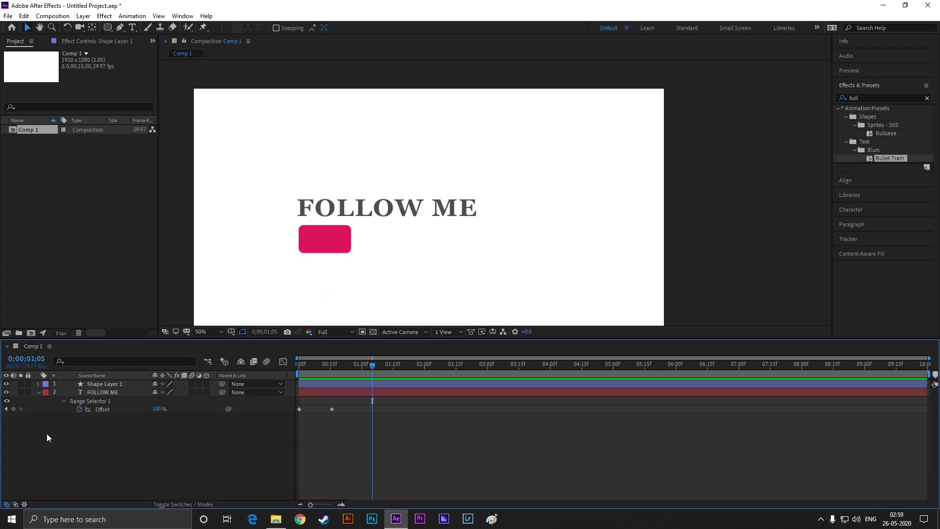
pyautogui.click(38, 392)
pyautogui.rightClick(71, 436)
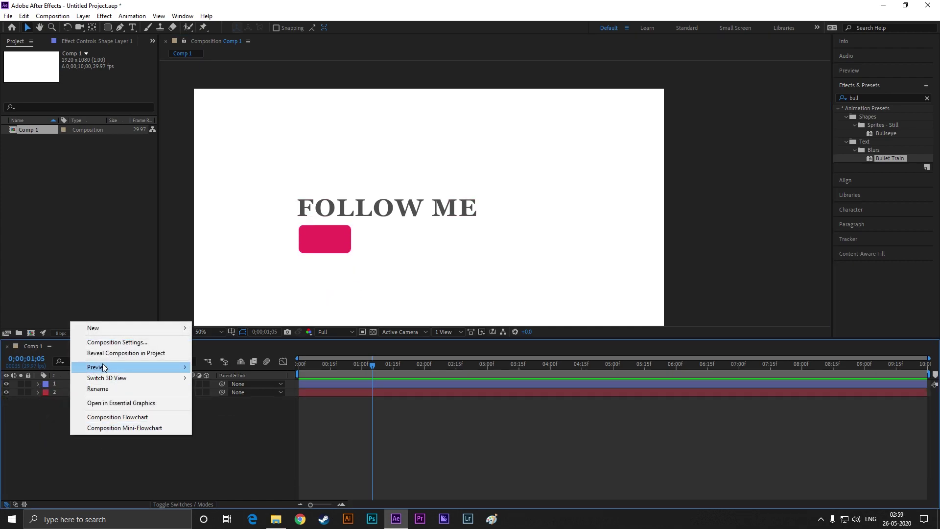
# Add an ON text layer and move it onto the pink rectangle
pyautogui.moveTo(147, 329)
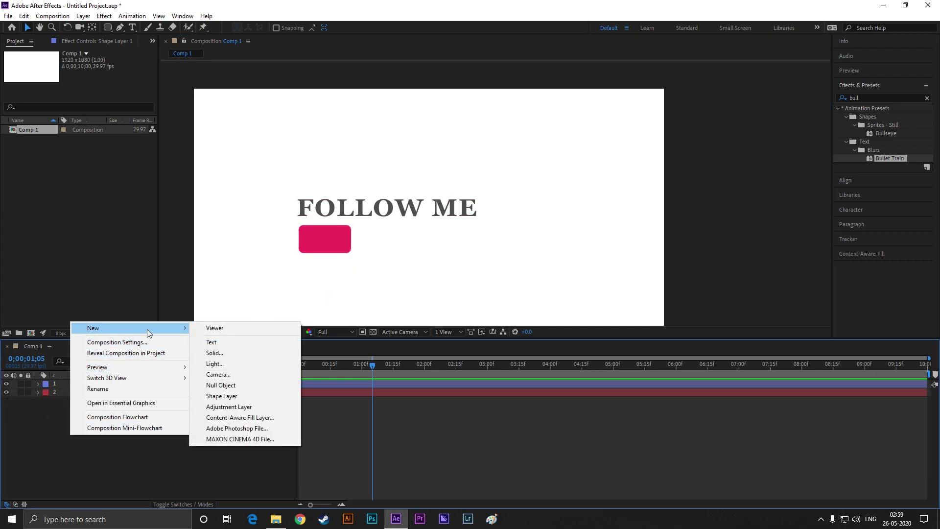
pyautogui.click(221, 342)
pyautogui.write('ON')
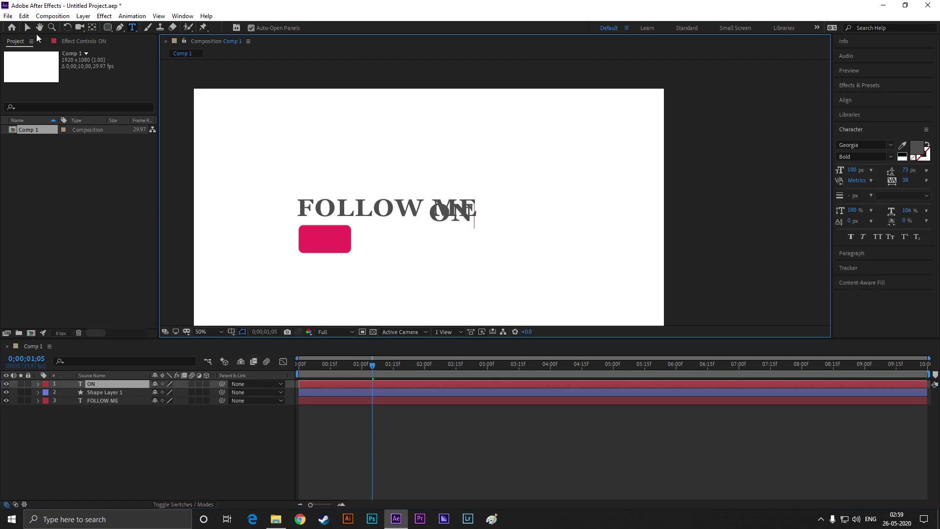
pyautogui.click(27, 28)
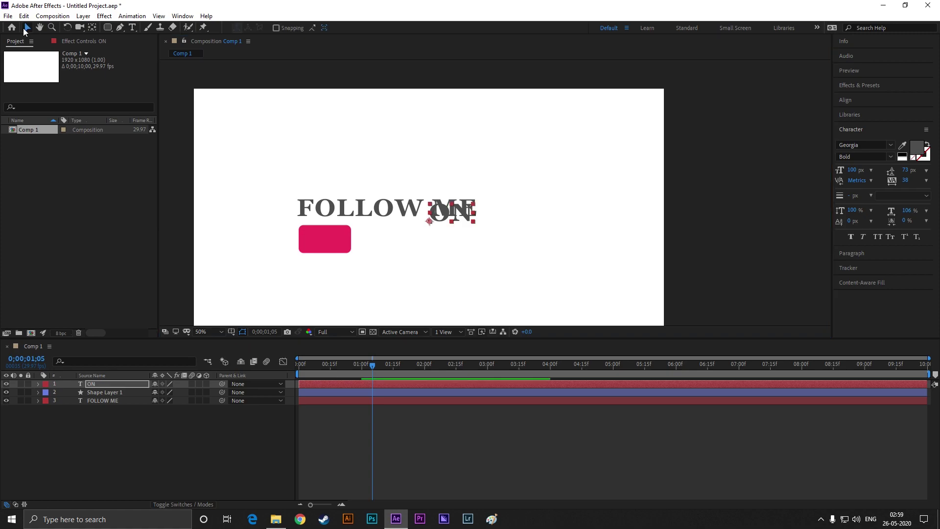
pyautogui.moveTo(458, 210); pyautogui.dragTo(343, 237)
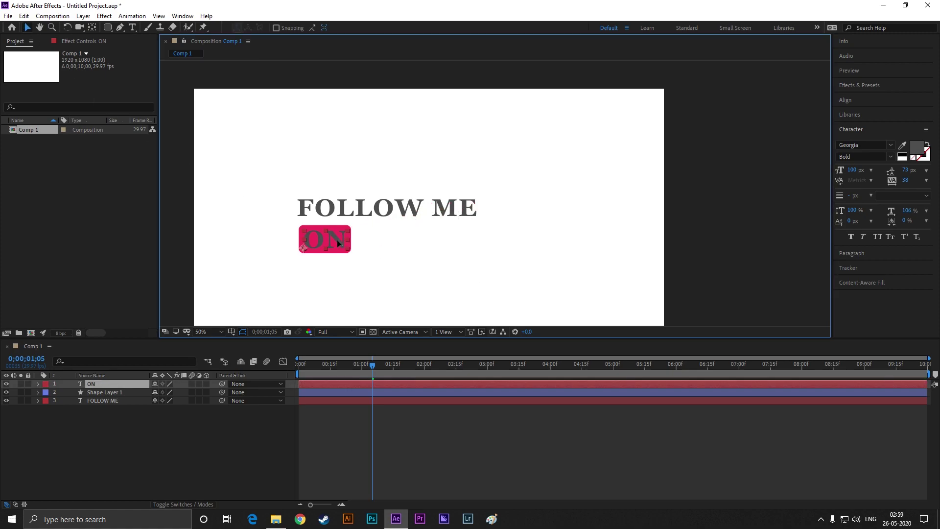
# Centre the ON anchor point on the word with Pan Behind and shrink it slightly
pyautogui.scroll(2, 338, 245)
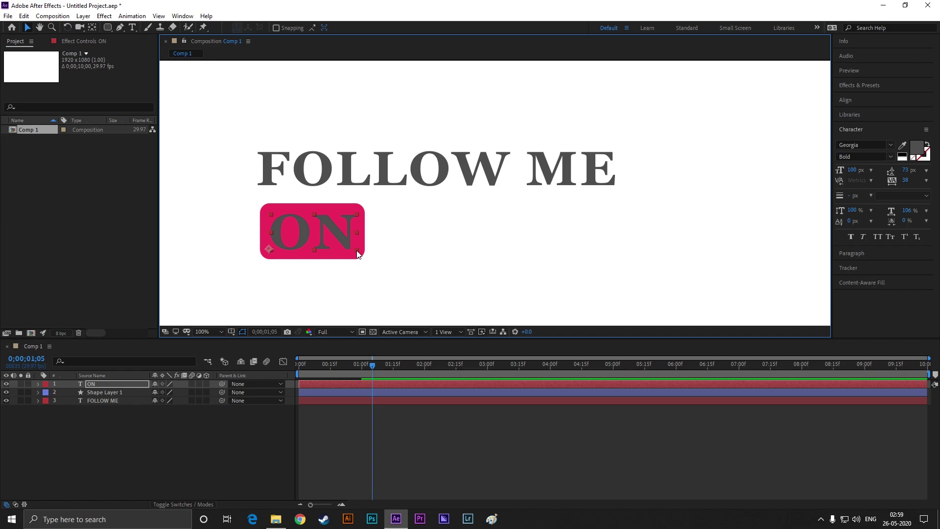
pyautogui.click(92, 28)
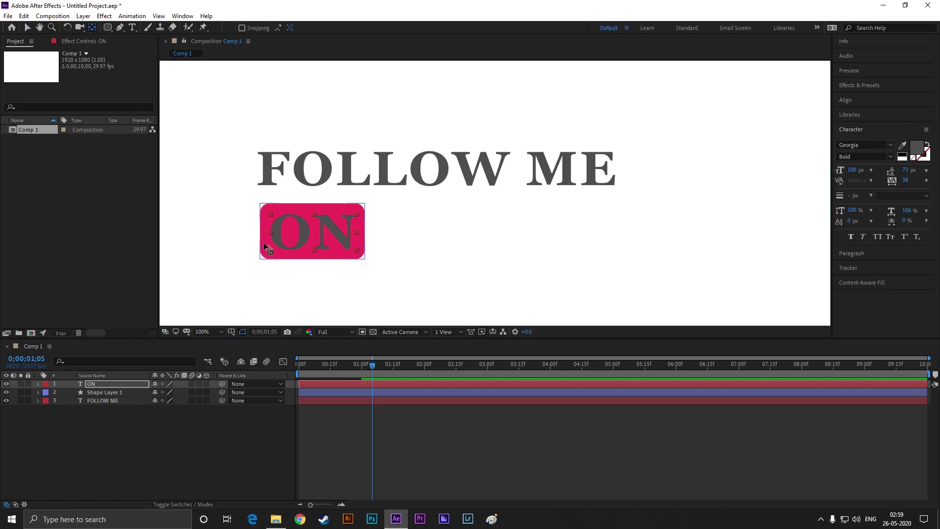
pyautogui.moveTo(268, 249); pyautogui.dragTo(314, 233)
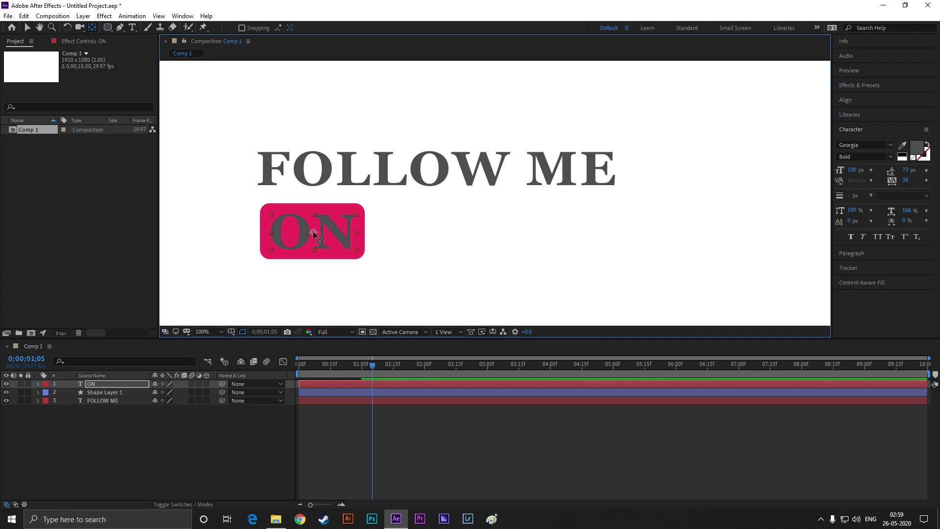
pyautogui.press('v')
pyautogui.click(285, 280)
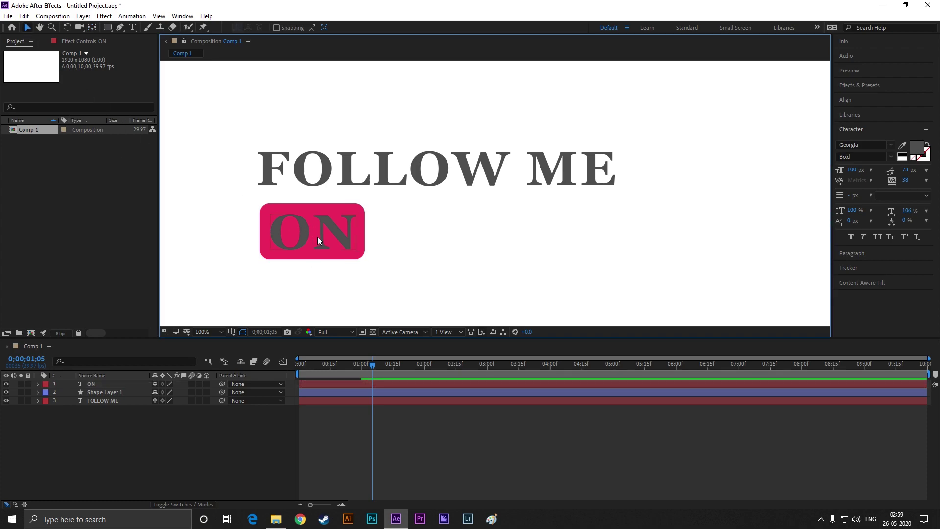
pyautogui.click(318, 236)
pyautogui.moveTo(357, 248); pyautogui.dragTo(348, 248)
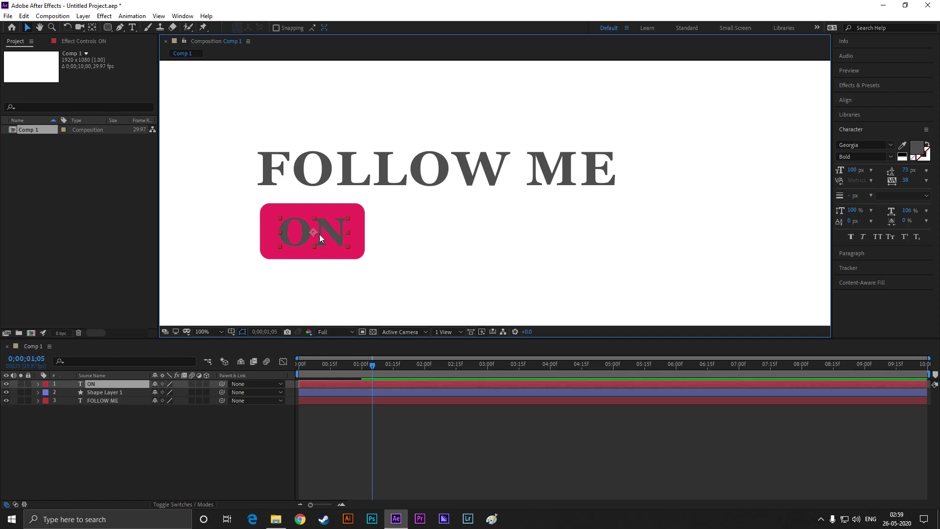
# Set the ON text fill colour to white in the Character panel
pyautogui.click(902, 156)
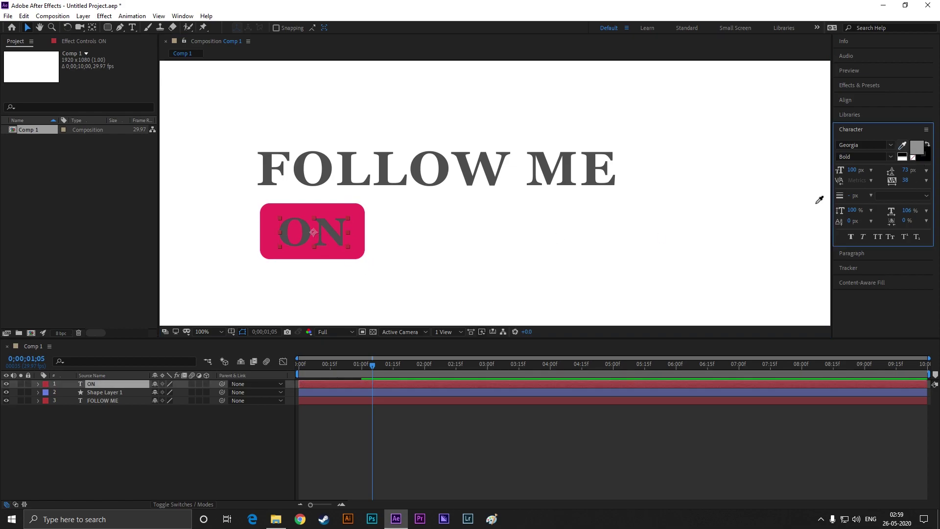
pyautogui.click(916, 147)
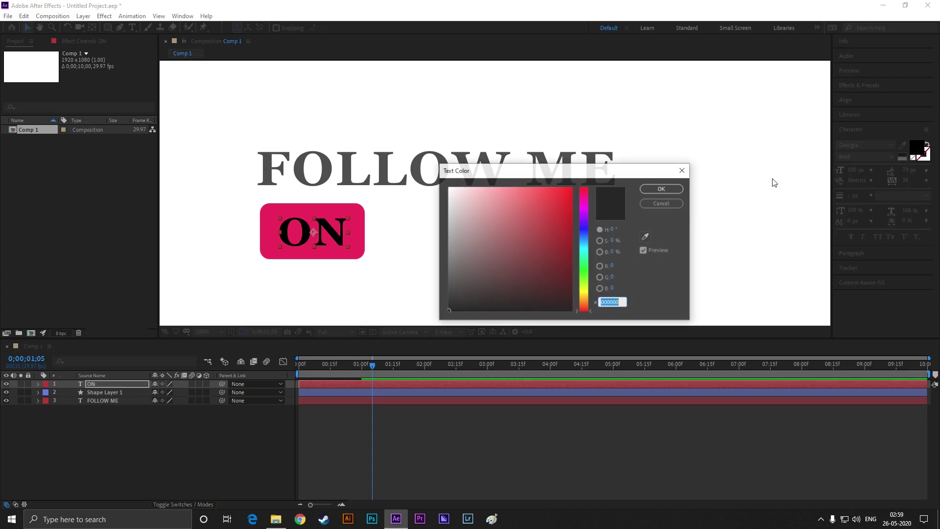
pyautogui.moveTo(476, 203); pyautogui.dragTo(448, 187)
pyautogui.click(661, 189)
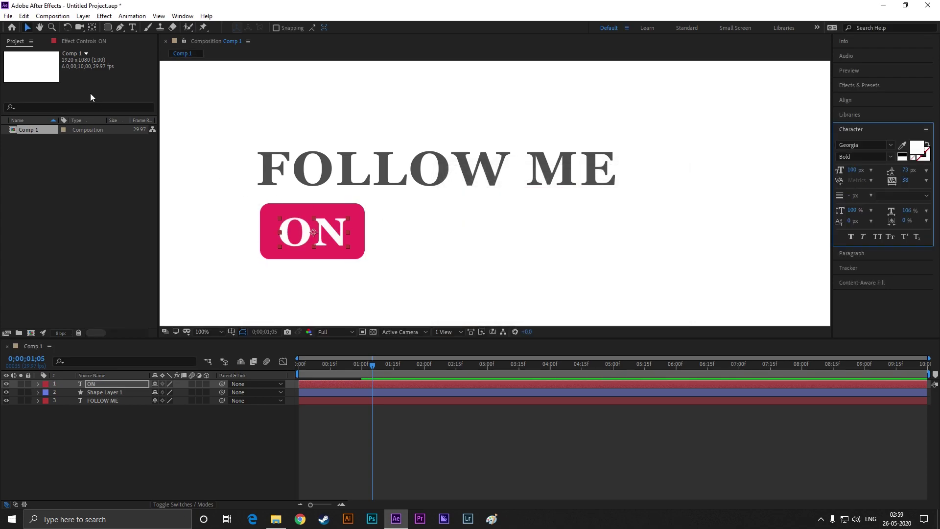
# Reselect the ON layer and move the time back to the one-second mark
pyautogui.click(26, 28)
pyautogui.click(326, 233)
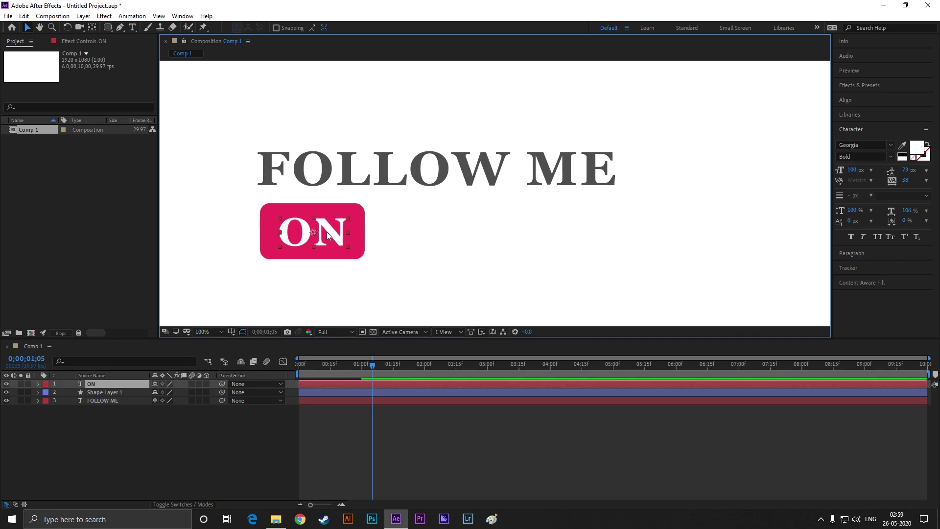
pyautogui.hotkey('ctrl', 'shift', 'a')
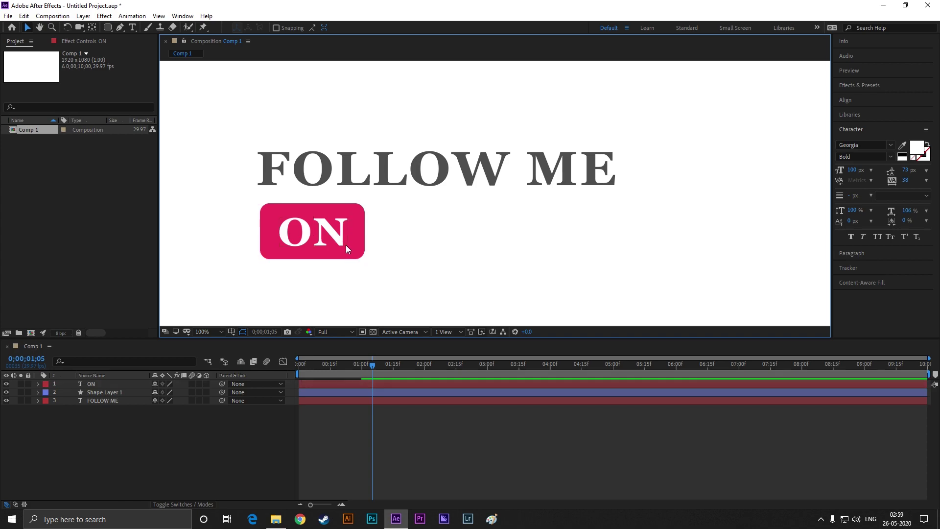
pyautogui.scroll(2, 343, 248)
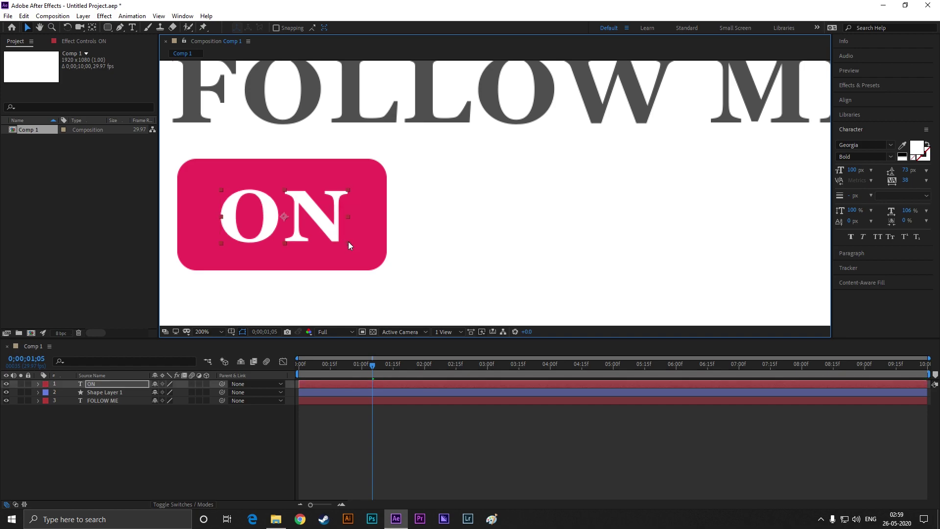
pyautogui.scroll(-2, 351, 259)
pyautogui.click(339, 245)
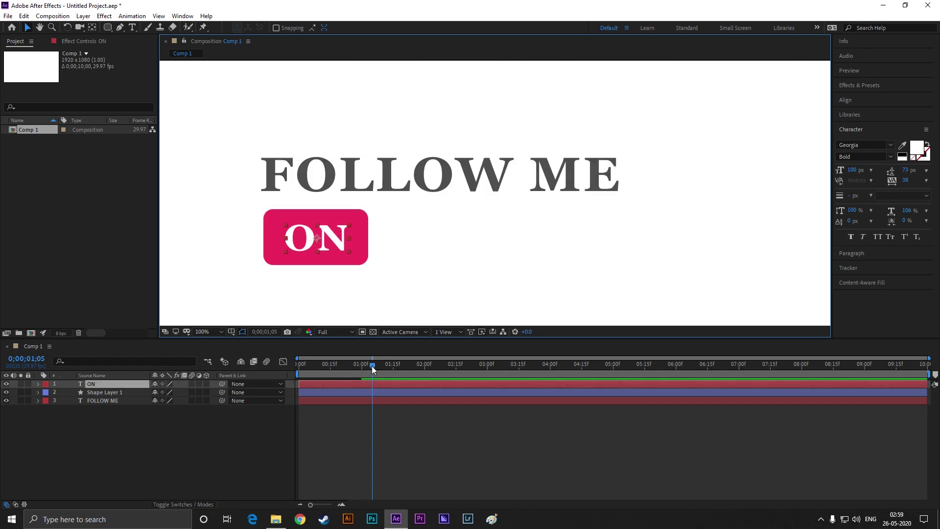
pyautogui.moveTo(371, 366); pyautogui.dragTo(362, 365)
# Keyframe the ON layer's Opacity at 0% at 0;00;26
pyautogui.click(343, 391)
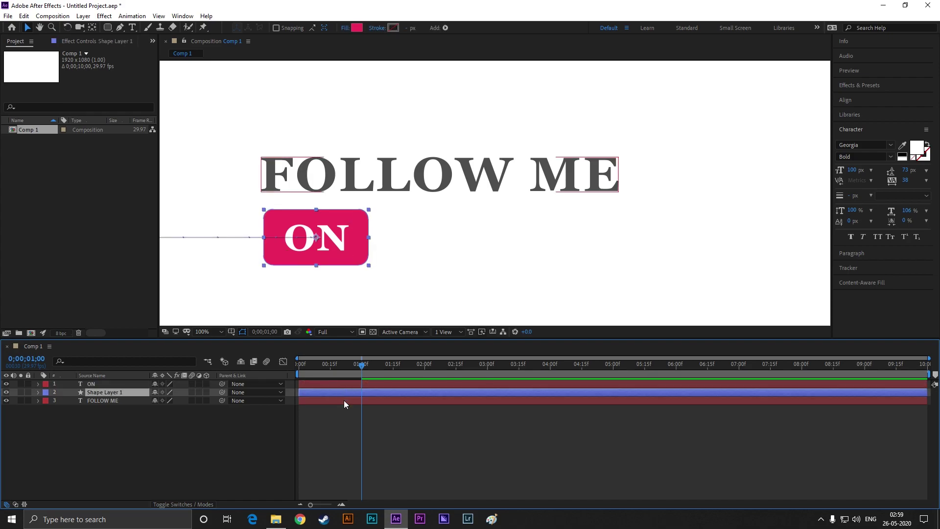
pyautogui.press('u')
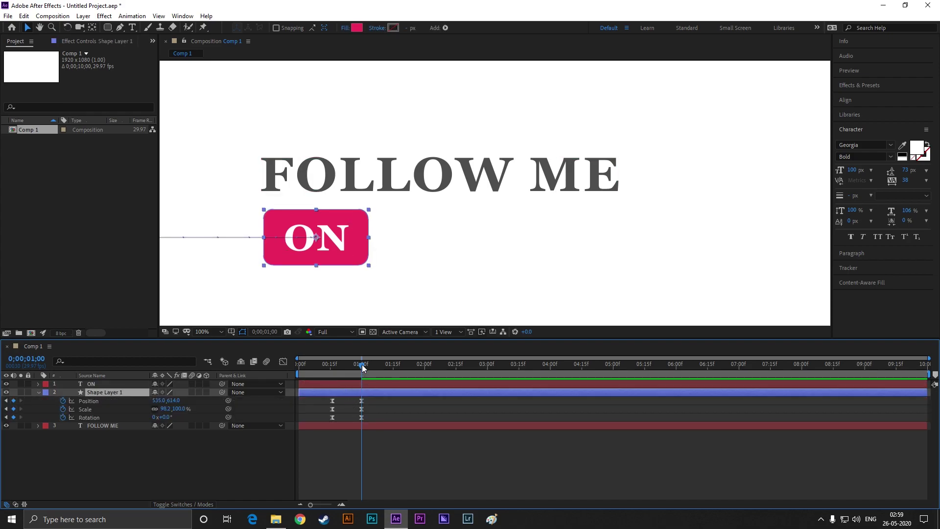
pyautogui.moveTo(362, 367); pyautogui.dragTo(355, 369)
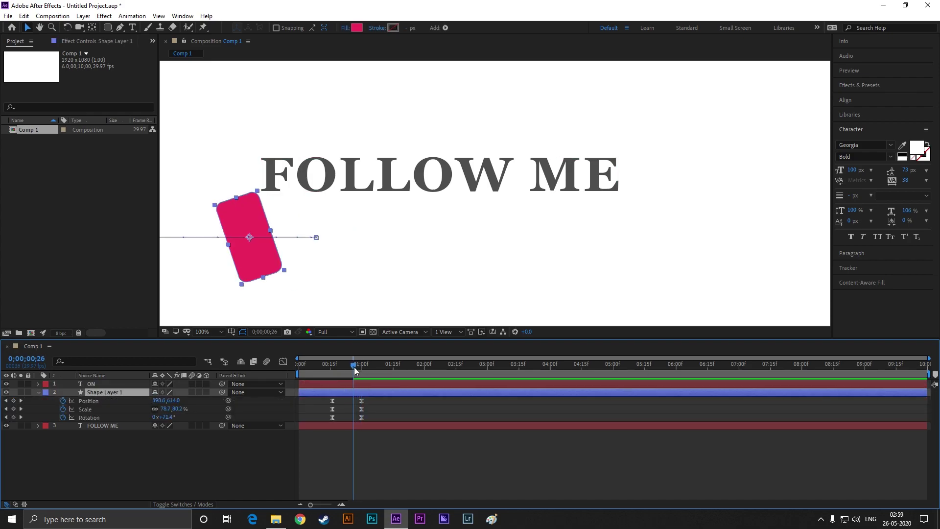
pyautogui.click(39, 384)
pyautogui.click(47, 401)
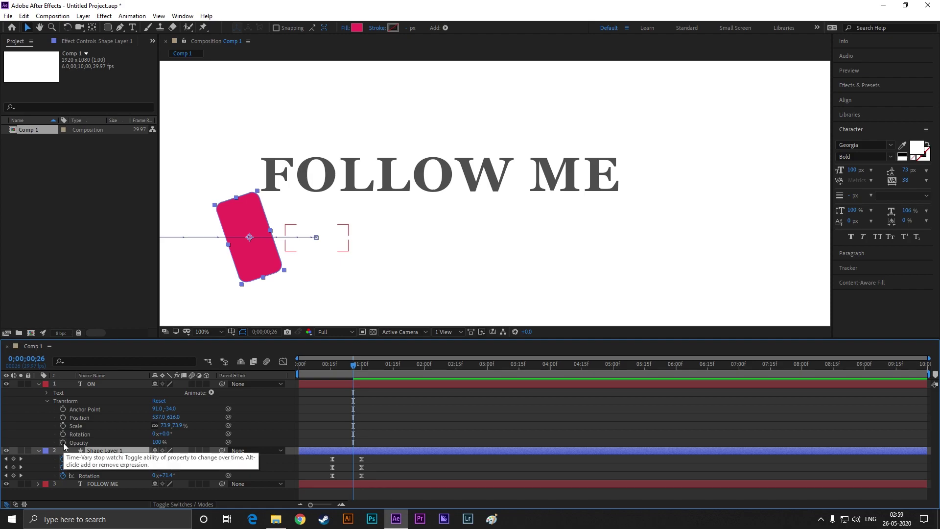
pyautogui.click(63, 442)
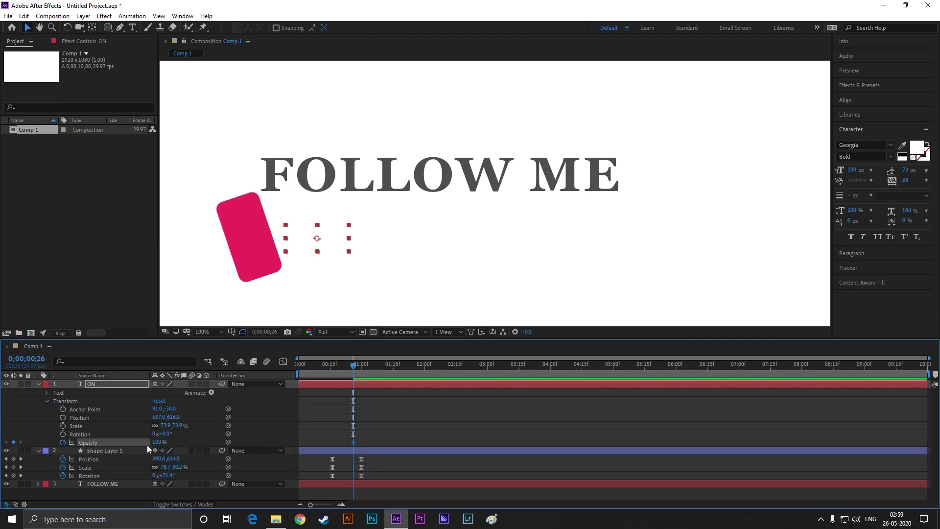
pyautogui.moveTo(160, 446); pyautogui.dragTo(141, 443)
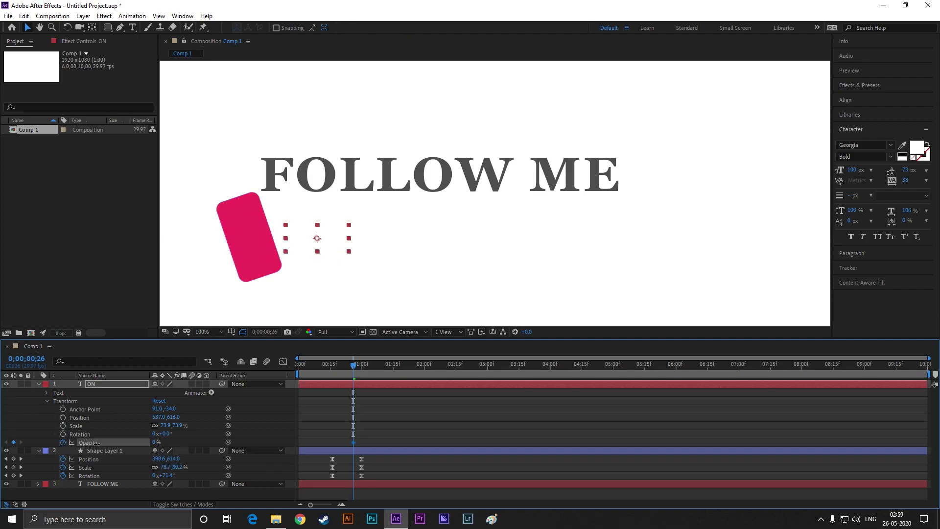
# Set Opacity to 100% at 1;06 and Easy Ease both opacity keyframes
pyautogui.moveTo(355, 365); pyautogui.dragTo(376, 365)
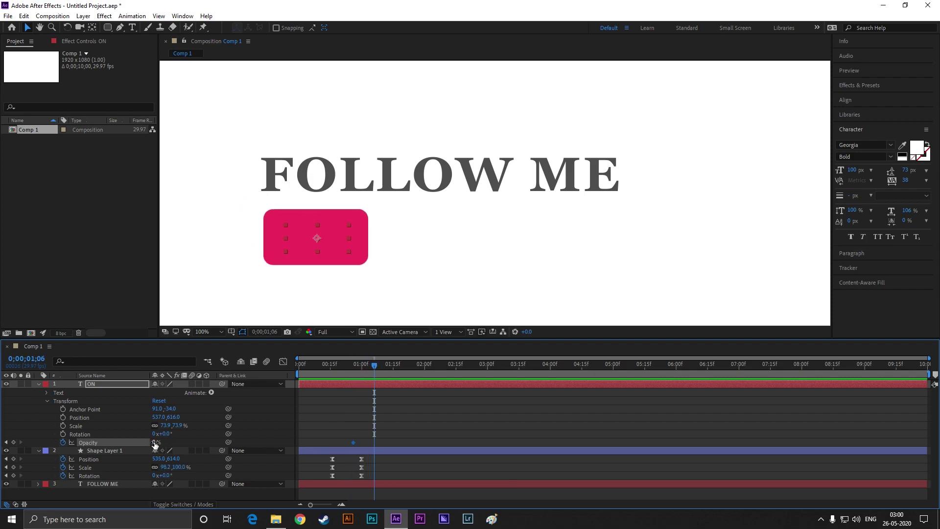
pyautogui.moveTo(155, 442); pyautogui.dragTo(227, 443)
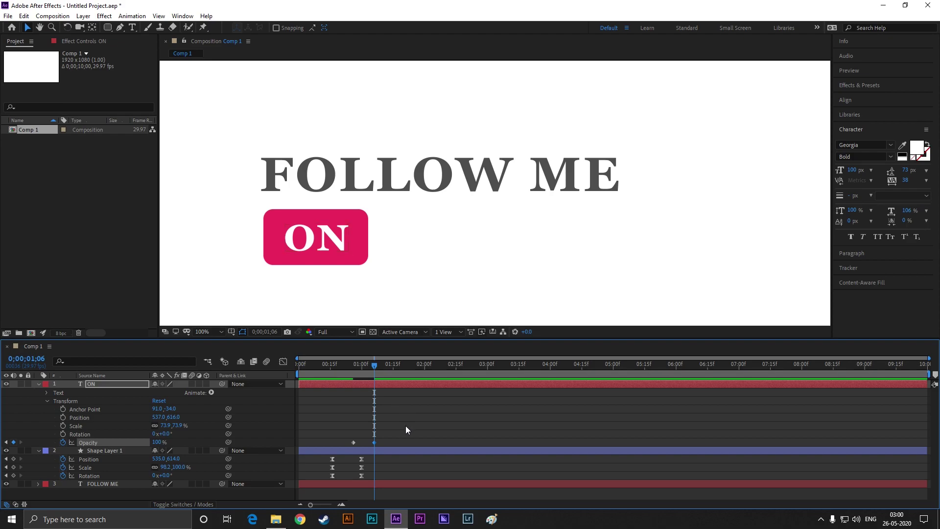
pyautogui.moveTo(347, 442); pyautogui.dragTo(347, 443)
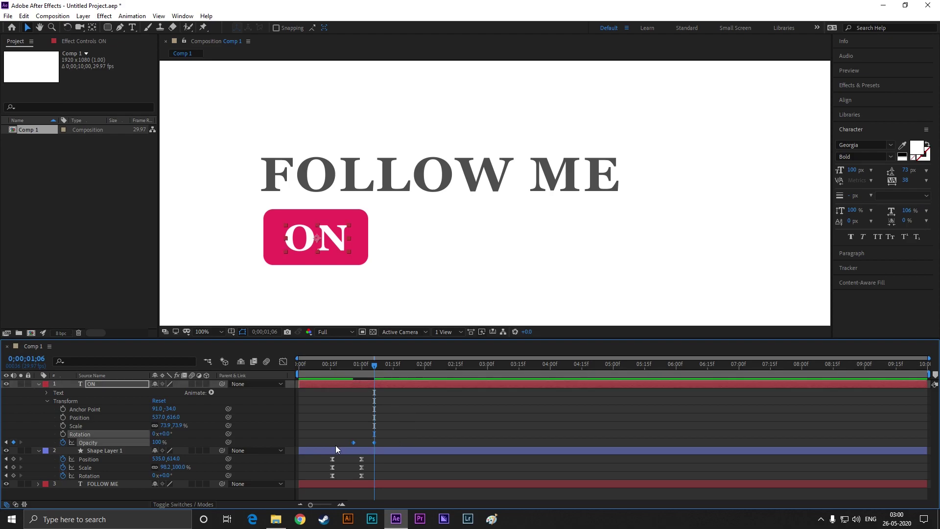
pyautogui.press('F9')
# Preview the fade from the start and collapse the shape and ON layer properties
pyautogui.click(397, 422)
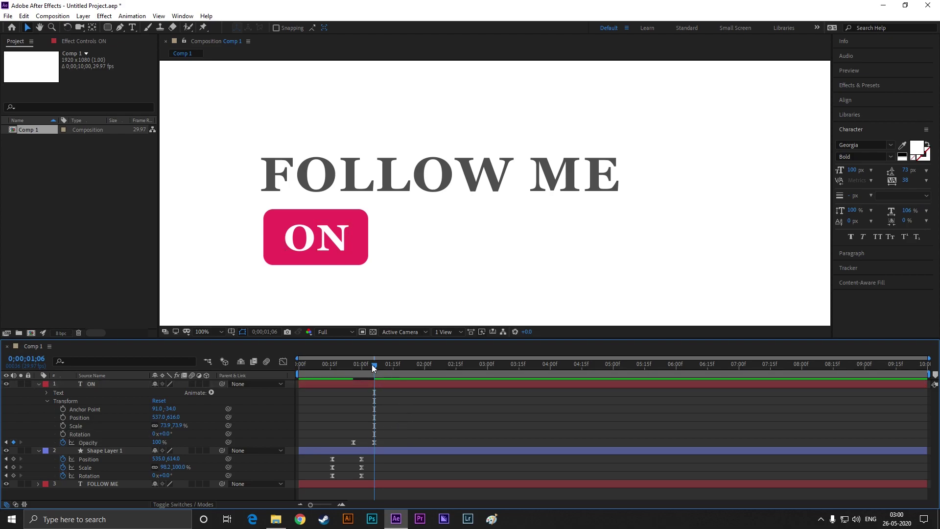
pyautogui.moveTo(372, 365); pyautogui.dragTo(263, 368)
pyautogui.press('space')
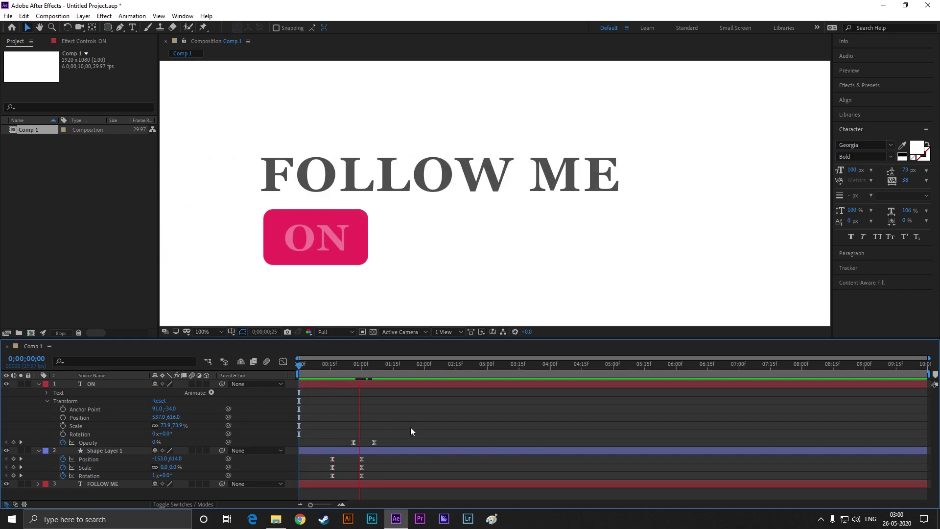
pyautogui.press('space')
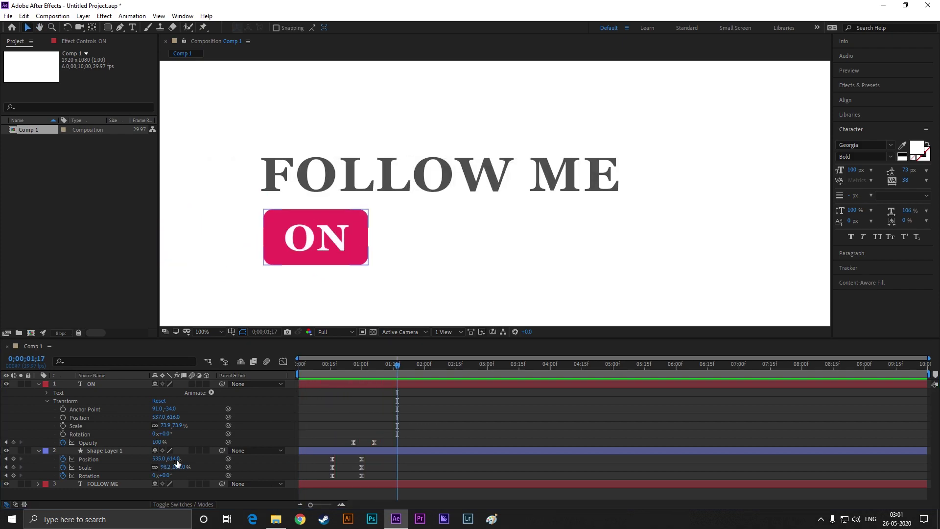
pyautogui.click(38, 450)
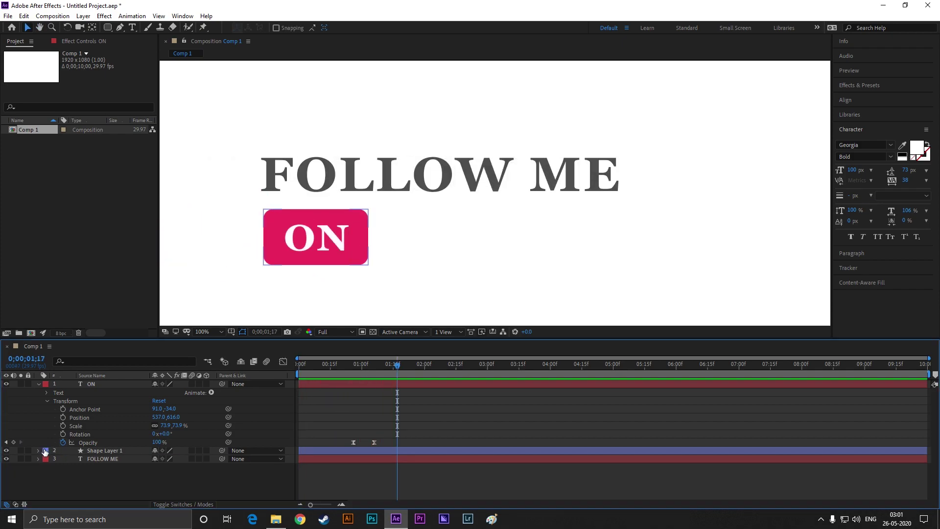
pyautogui.click(38, 385)
# Add an INSTAGRAM text layer and move it down off the word ME
pyautogui.rightClick(71, 440)
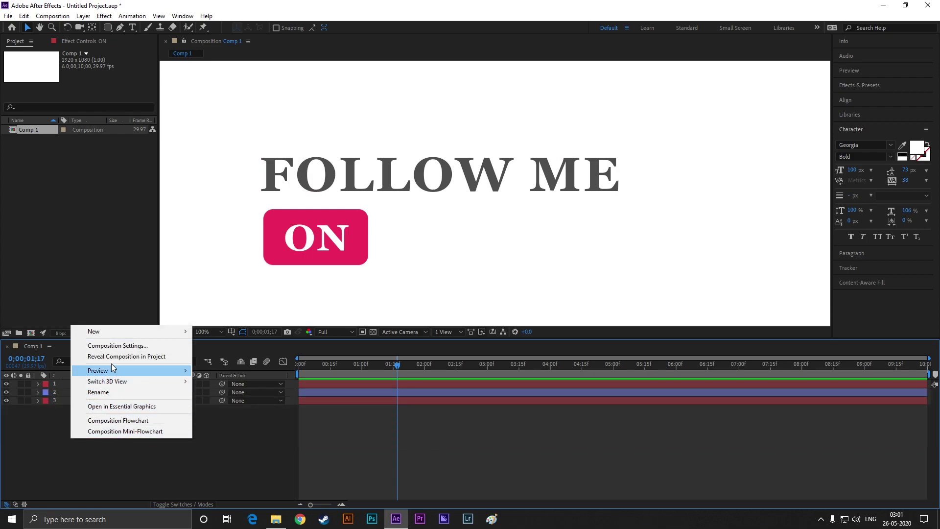
pyautogui.moveTo(109, 331)
pyautogui.click(260, 346)
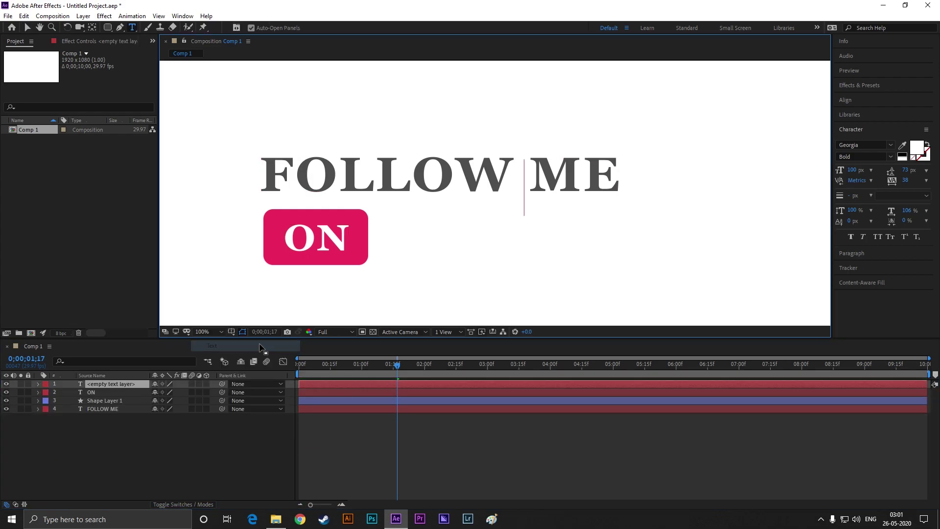
pyautogui.write('INST')
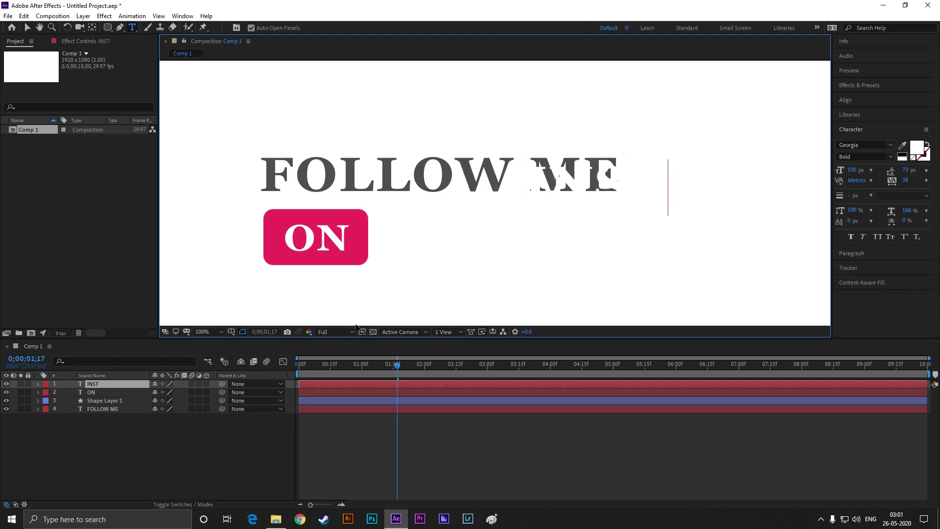
pyautogui.write('AGRAM')
pyautogui.click(27, 27)
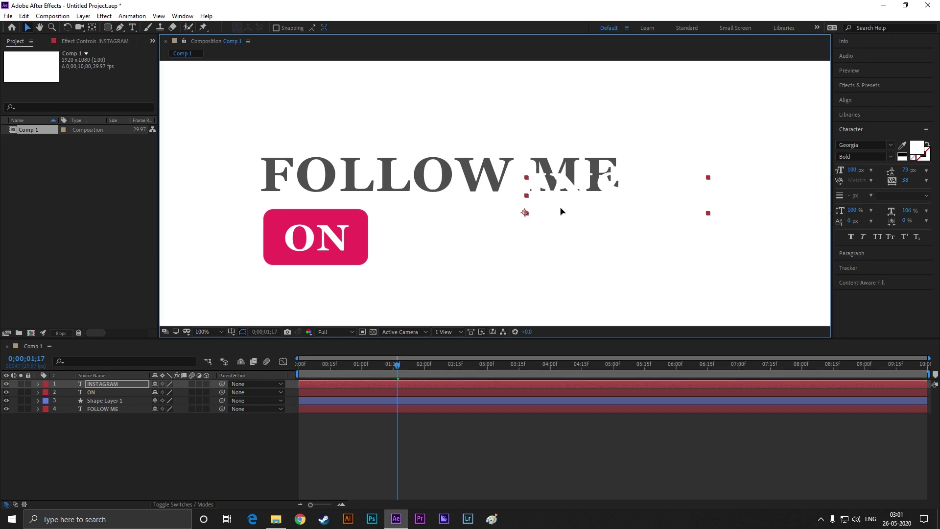
pyautogui.moveTo(560, 209); pyautogui.dragTo(573, 265)
# Colour INSTAGRAM the FOLLOW ME grey, place it beside the ON box and enlarge it
pyautogui.click(902, 145)
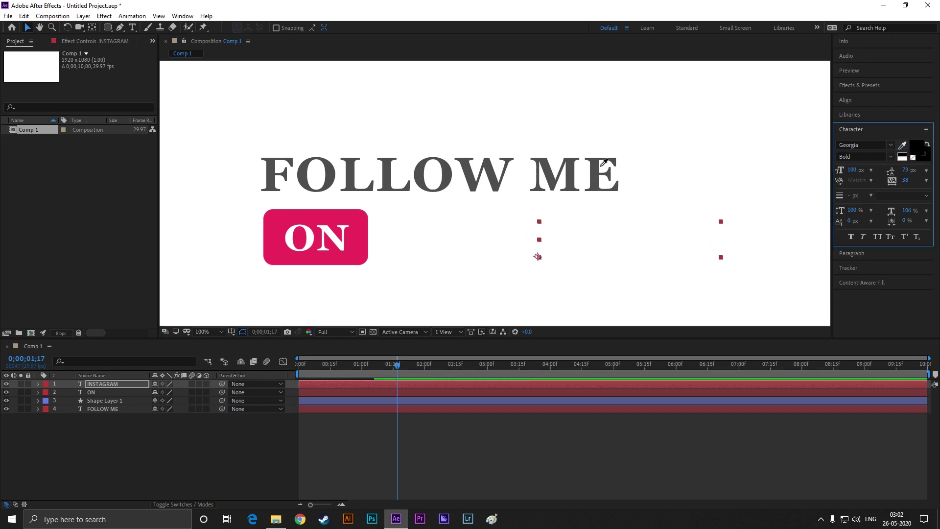
pyautogui.click(583, 167)
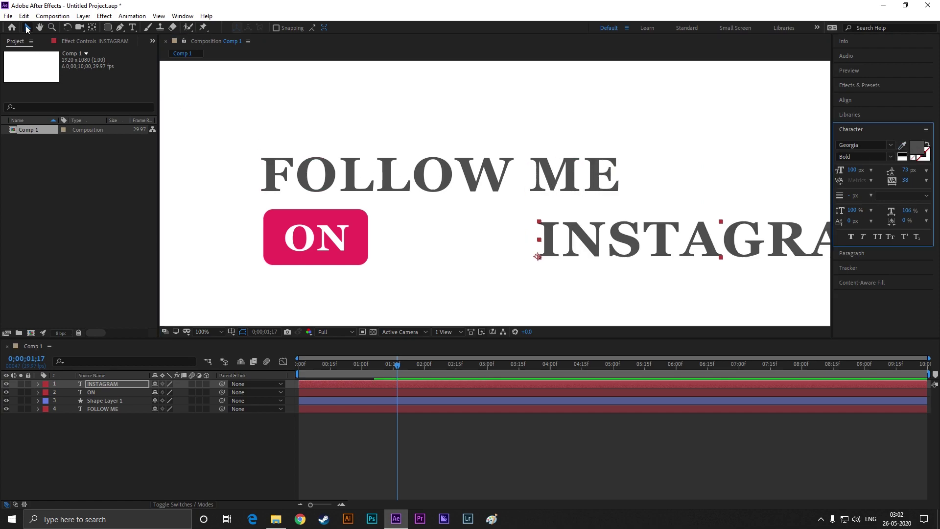
pyautogui.moveTo(630, 256); pyautogui.dragTo(477, 241)
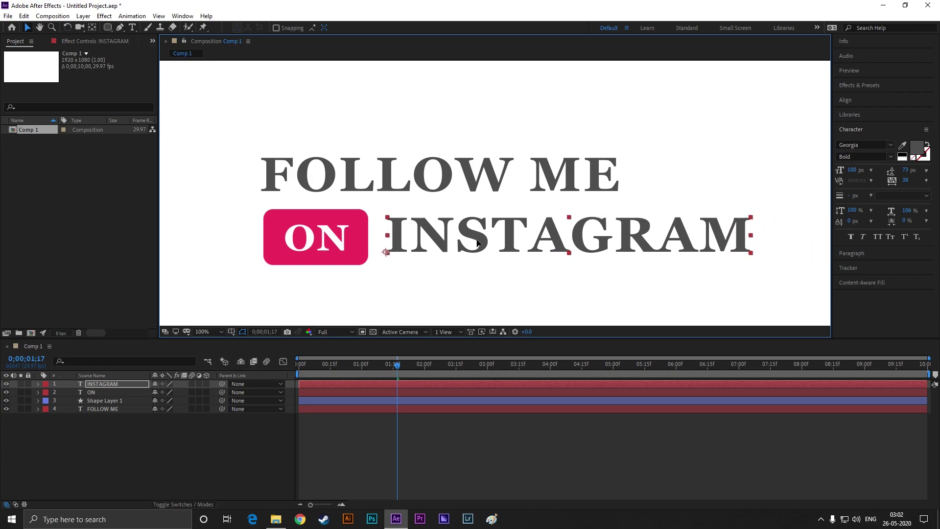
pyautogui.moveTo(632, 258); pyautogui.dragTo(523, 264)
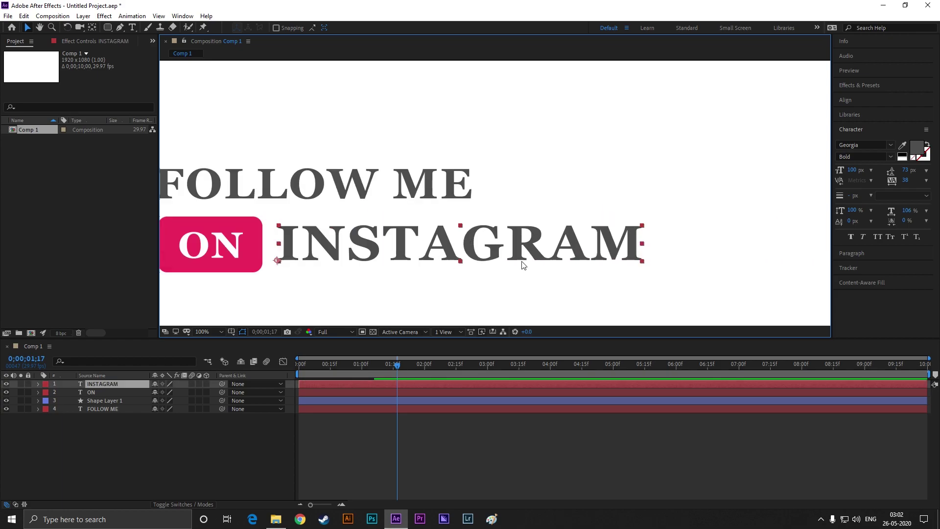
pyautogui.moveTo(642, 226); pyautogui.dragTo(671, 216)
pyautogui.click(673, 203)
pyautogui.click(341, 247)
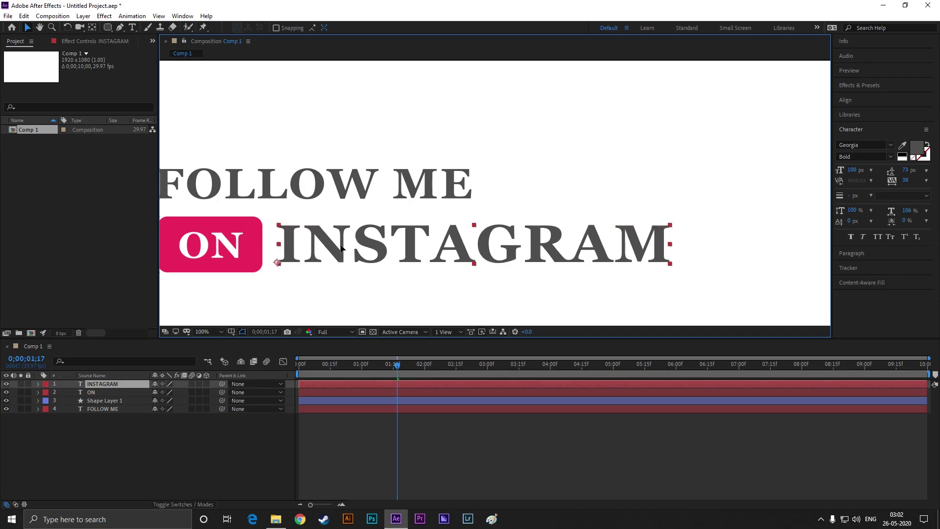
pyautogui.click(360, 285)
# Reselect the INSTAGRAM layer and show the Effects & Presets list
pyautogui.scroll(-2, 364, 290)
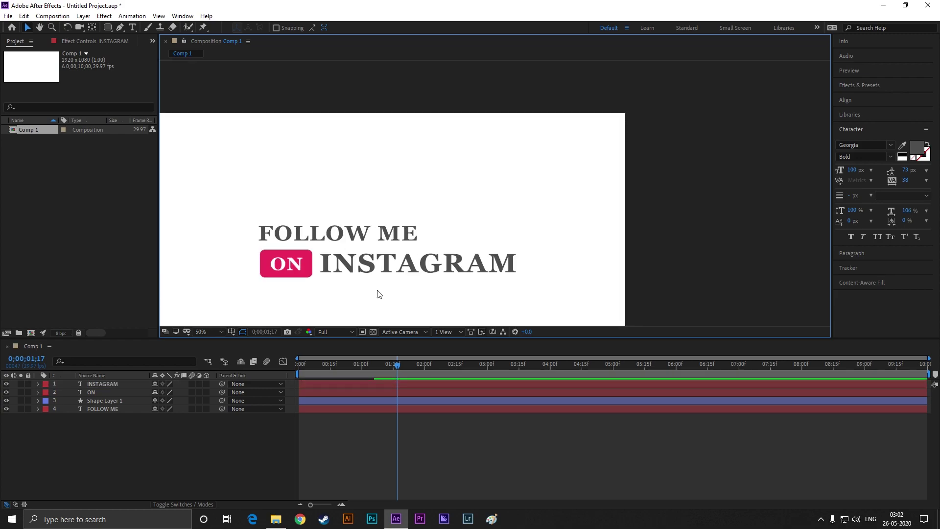
pyautogui.scroll(2, 394, 285)
pyautogui.scroll(-2, 411, 266)
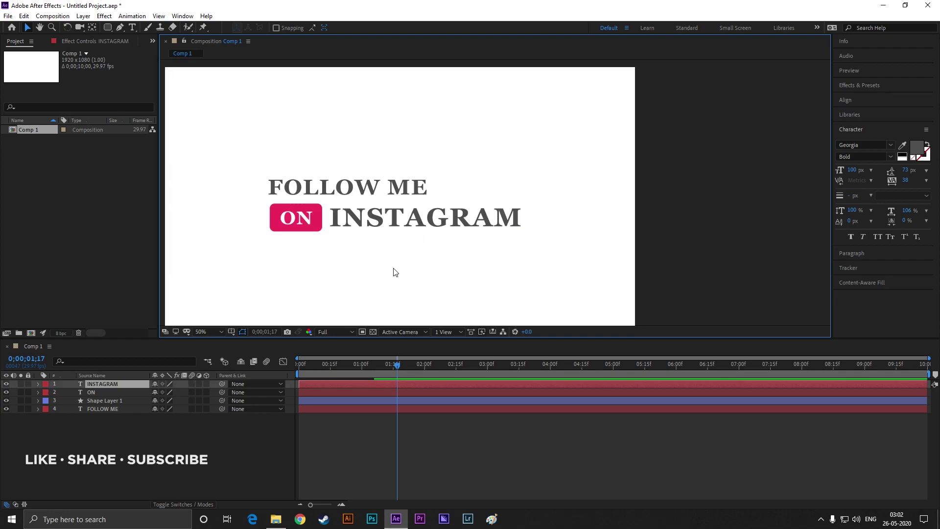
pyautogui.click(441, 219)
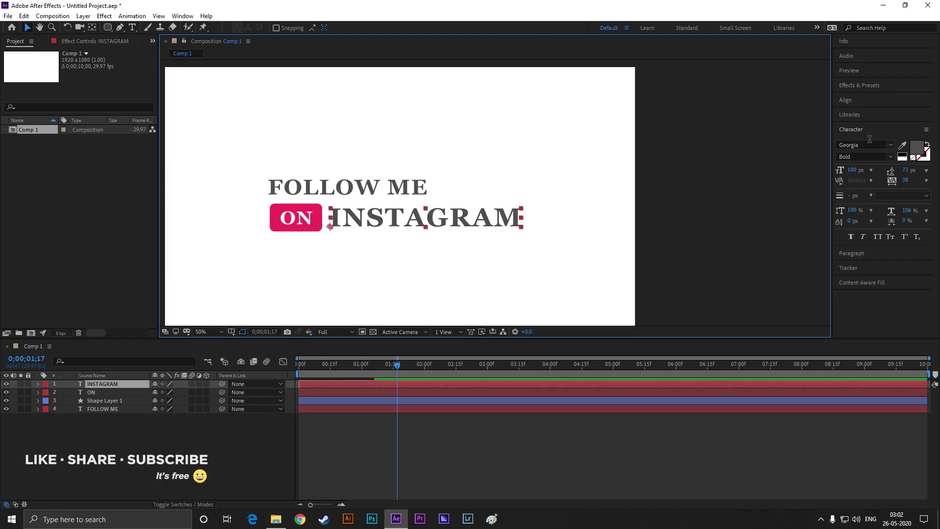
pyautogui.click(865, 87)
# Search 'slow fa' and apply the Slow Fade On preset to INSTAGRAM
pyautogui.click(870, 98)
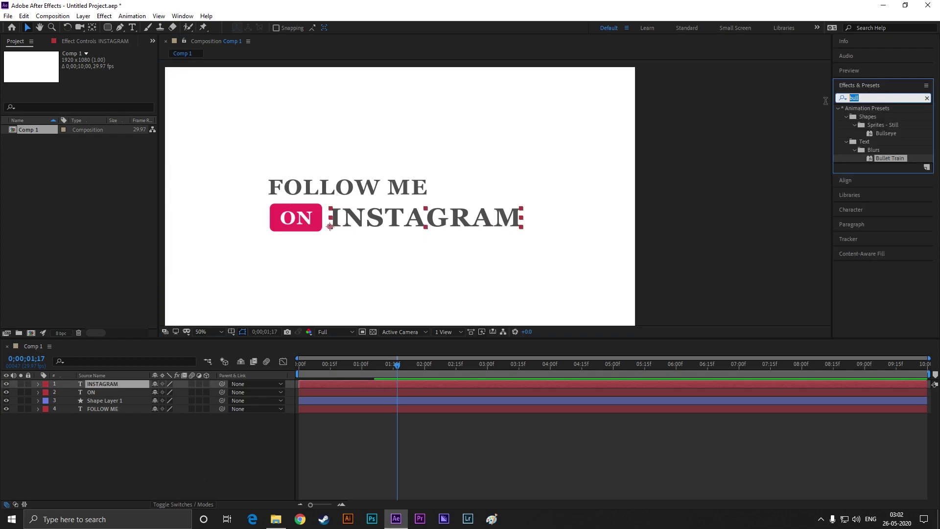
pyautogui.write('slow ')
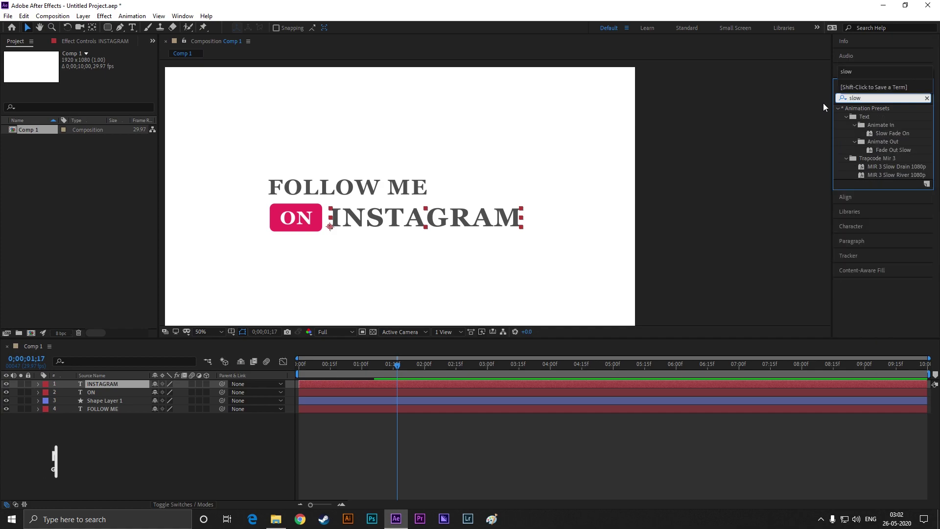
pyautogui.write('fa')
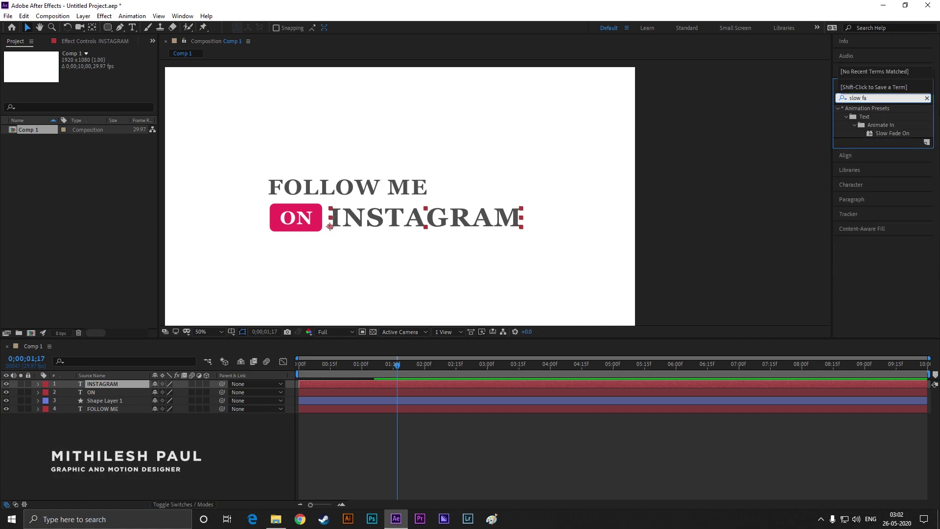
pyautogui.moveTo(891, 137); pyautogui.dragTo(429, 214)
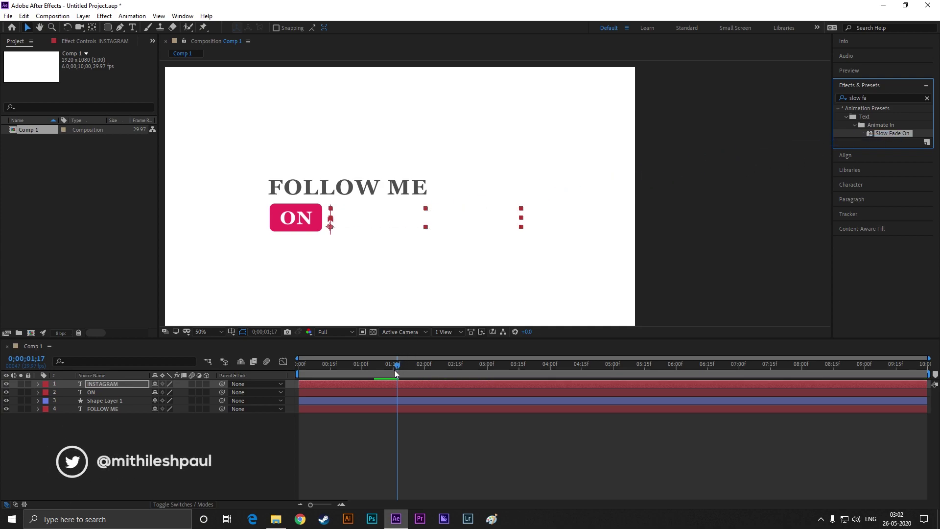
# Preview the letter fade, then shift both INSTAGRAM Offset keyframes slightly earlier
pyautogui.click(383, 385)
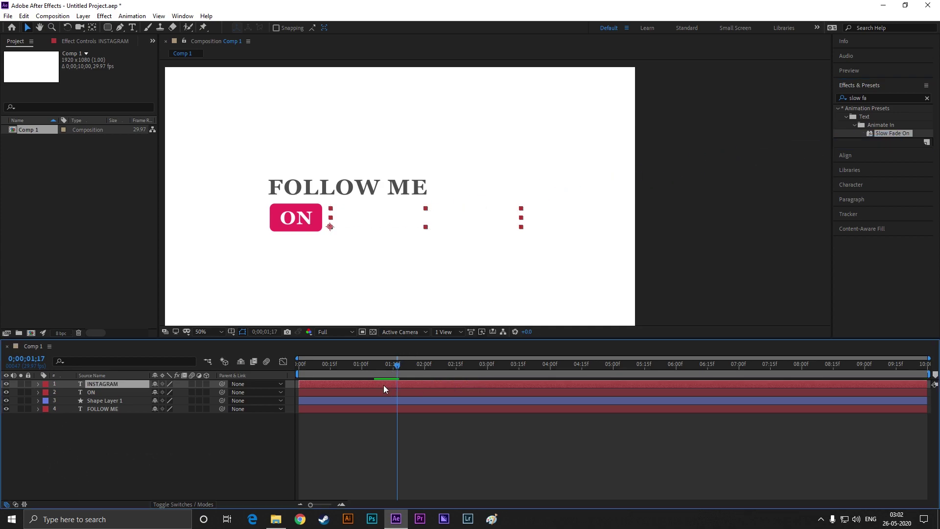
pyautogui.press('u')
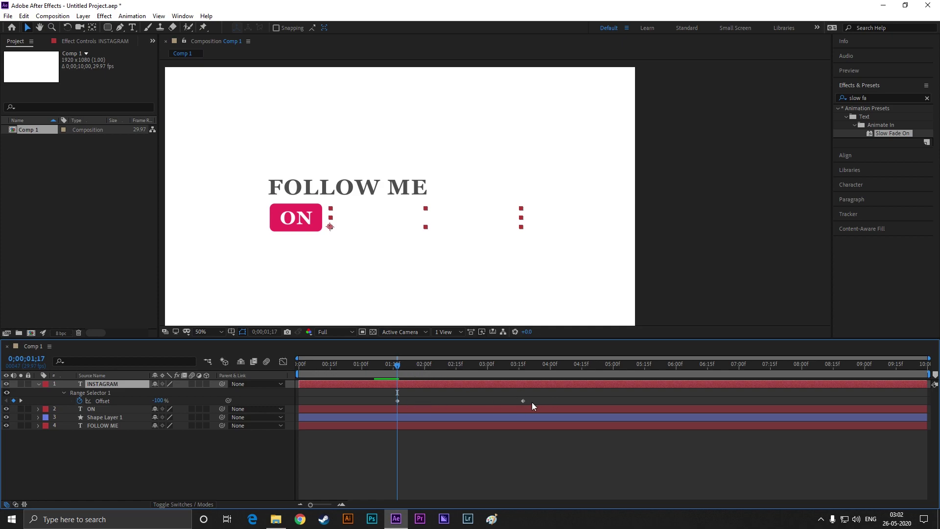
pyautogui.moveTo(397, 365); pyautogui.dragTo(309, 365)
pyautogui.press('space')
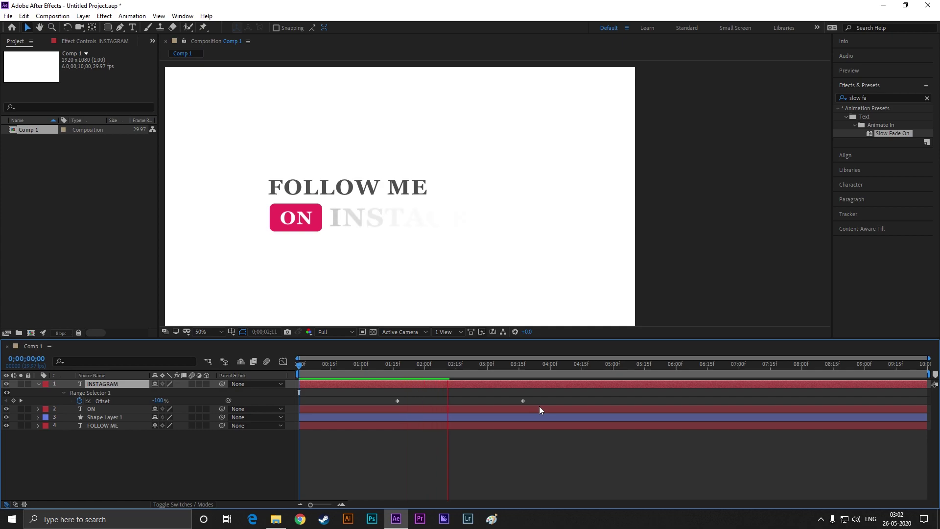
pyautogui.press('space')
pyautogui.click(415, 407)
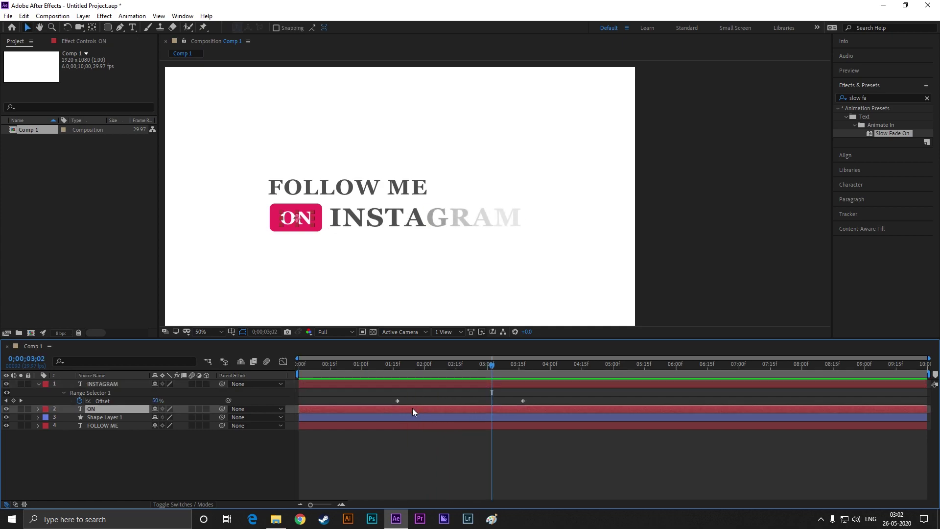
pyautogui.press('u')
pyautogui.moveTo(378, 400); pyautogui.dragTo(501, 402)
pyautogui.moveTo(395, 398); pyautogui.dragTo(379, 401)
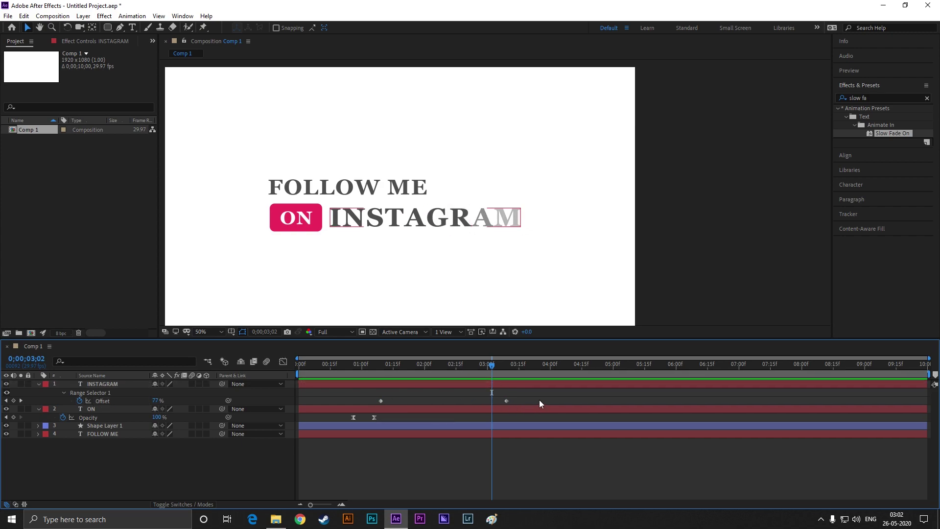
# Move the end Offset keyframe so the INSTAGRAM fade finishes at exactly two seconds
pyautogui.click(502, 401)
pyautogui.moveTo(500, 401); pyautogui.dragTo(443, 401)
pyautogui.press('Home')
pyautogui.press('space')
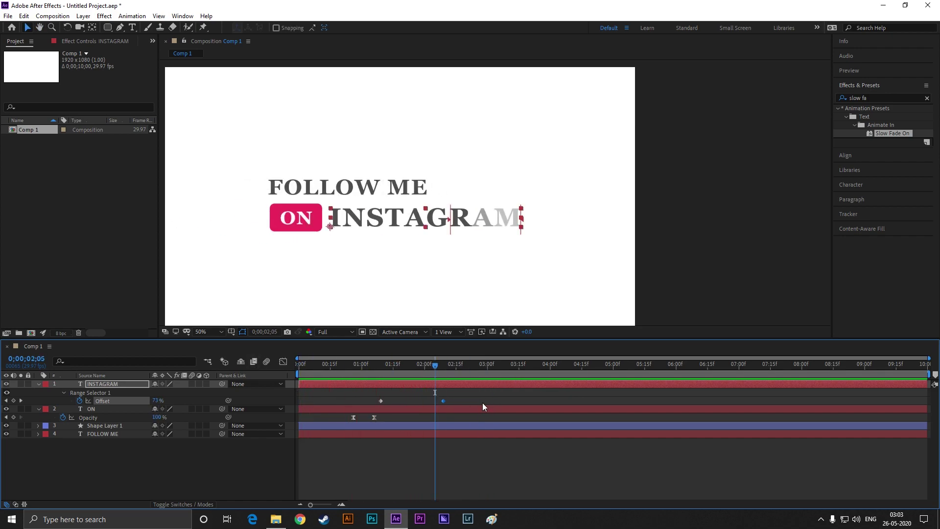
pyautogui.moveTo(442, 401); pyautogui.dragTo(424, 401)
pyautogui.press('Home')
pyautogui.press('space')
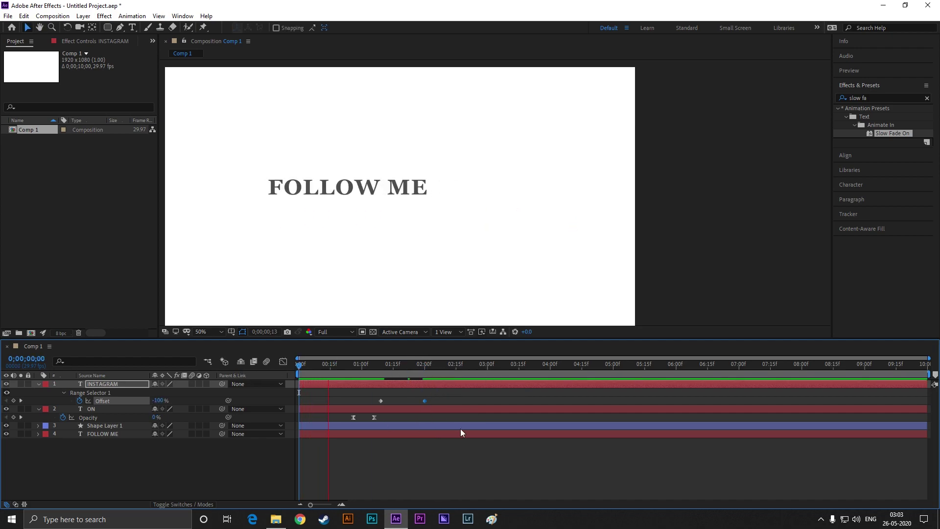
pyautogui.press('space')
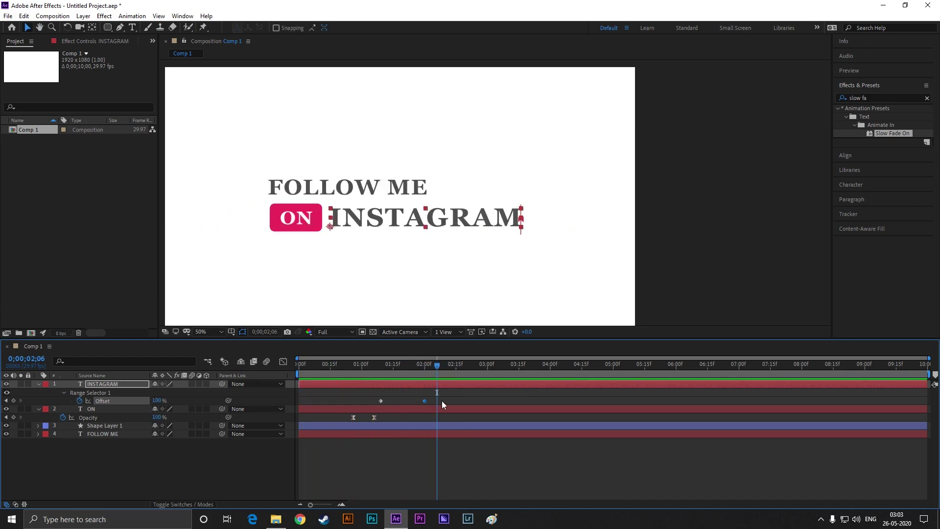
# Apply Easy Ease (F9) to both Offset keyframes and preview the eased reveal
pyautogui.moveTo(442, 395); pyautogui.dragTo(360, 402)
pyautogui.press('F9')
pyautogui.moveTo(437, 363); pyautogui.dragTo(289, 374)
pyautogui.press('space')
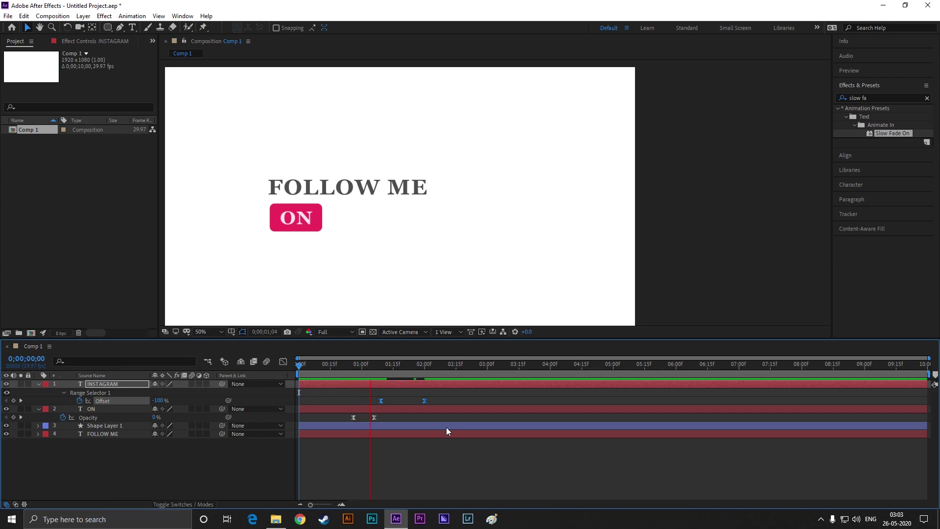
pyautogui.press('space')
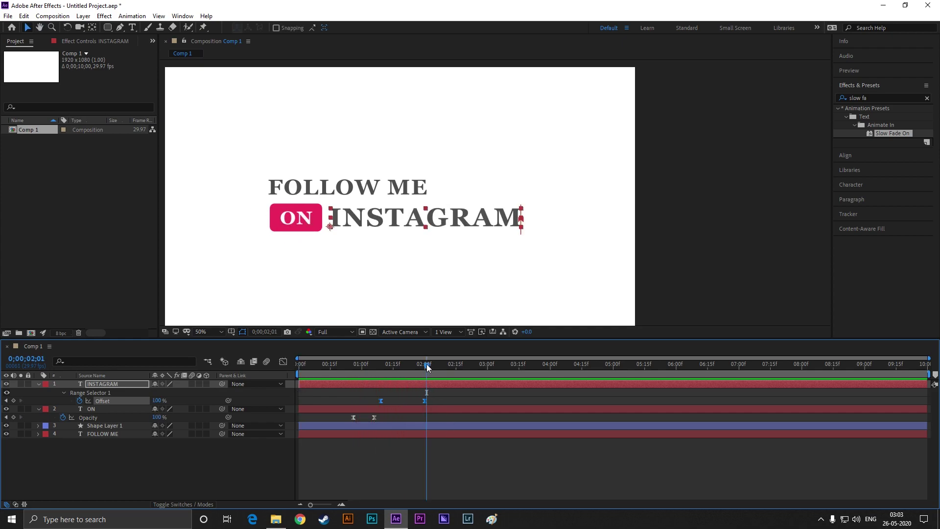
pyautogui.moveTo(426, 367); pyautogui.dragTo(426, 368)
# Add an RGB Fill Color property to INSTAGRAM's Animator 1
pyautogui.click(43, 386)
pyautogui.click(37, 383)
pyautogui.click(36, 383)
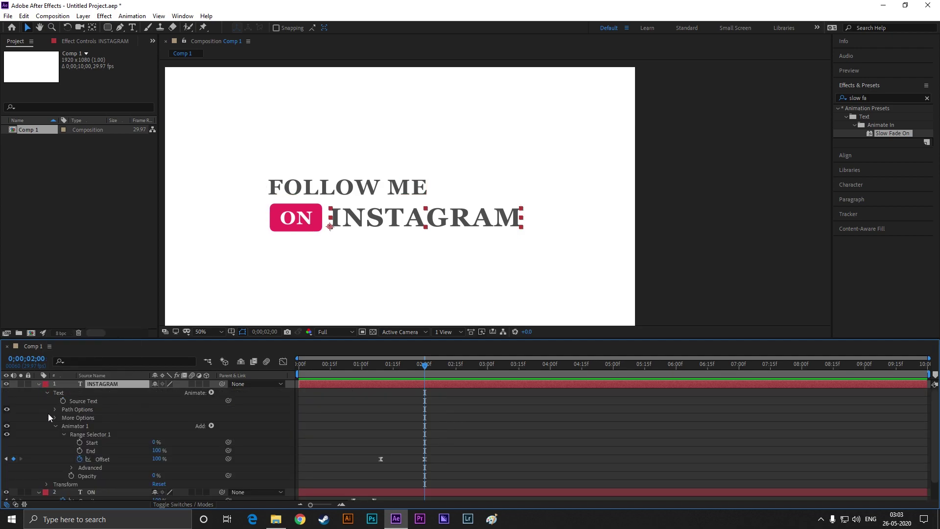
pyautogui.click(54, 427)
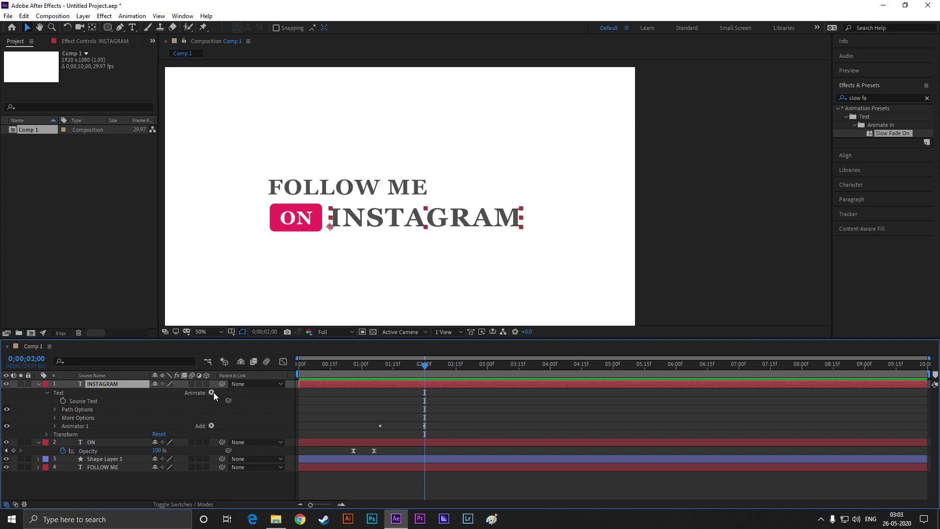
pyautogui.click(211, 425)
pyautogui.moveTo(230, 429)
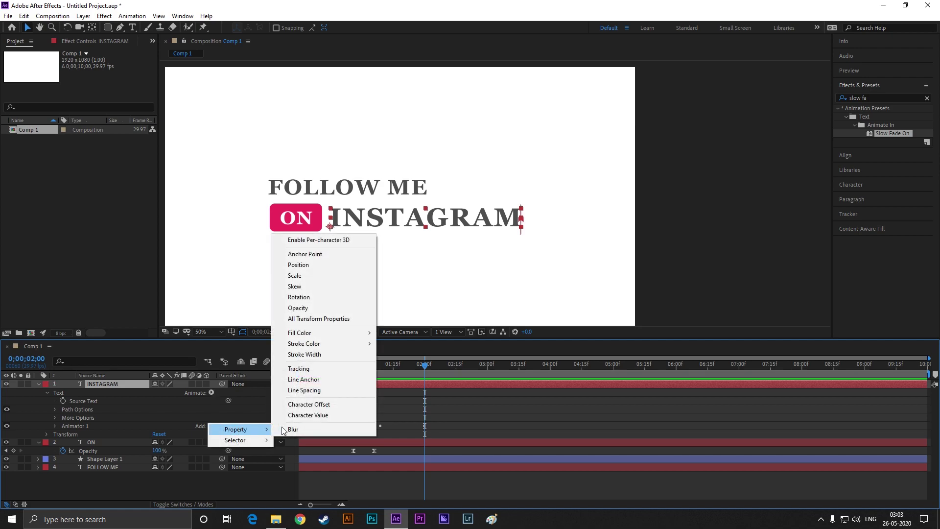
pyautogui.moveTo(312, 333)
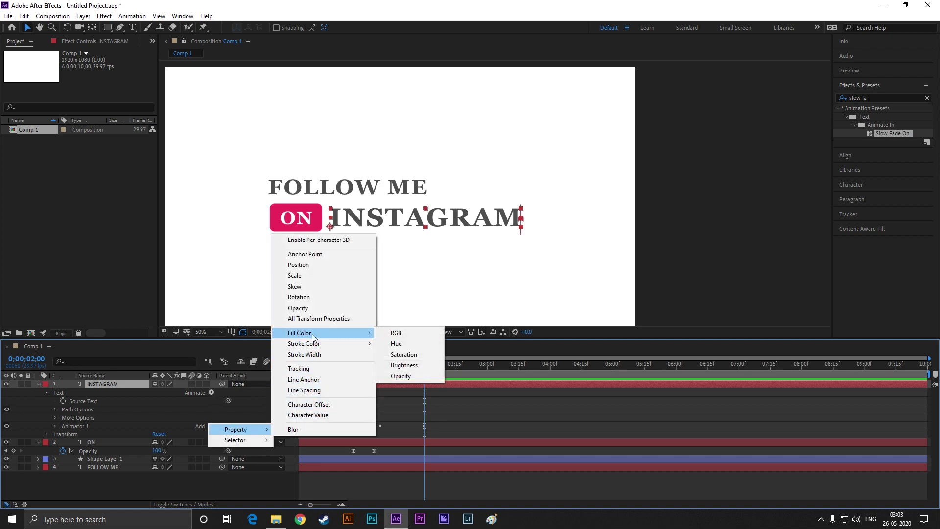
pyautogui.click(407, 331)
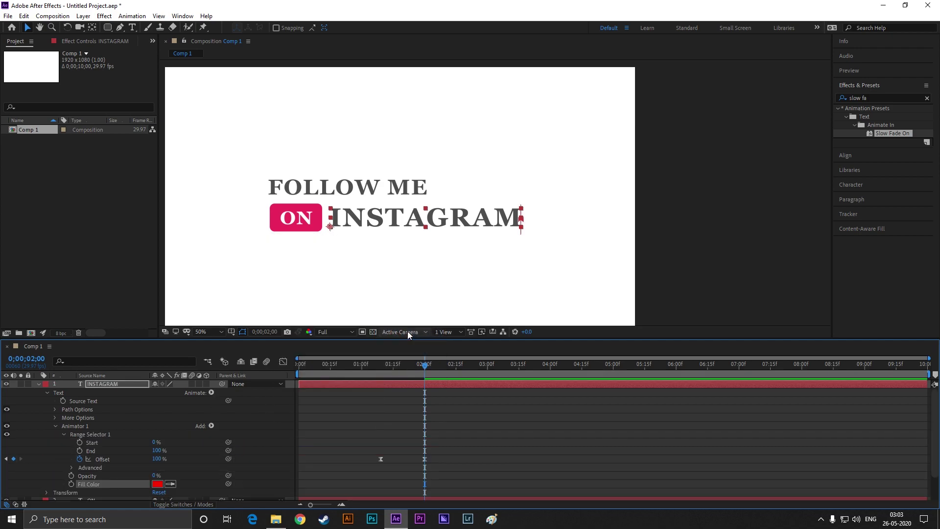
# Eyedrop the ON badge's pink as the Fill Color and preview the reveal
pyautogui.click(170, 484)
pyautogui.click(305, 226)
pyautogui.moveTo(423, 367); pyautogui.dragTo(322, 367)
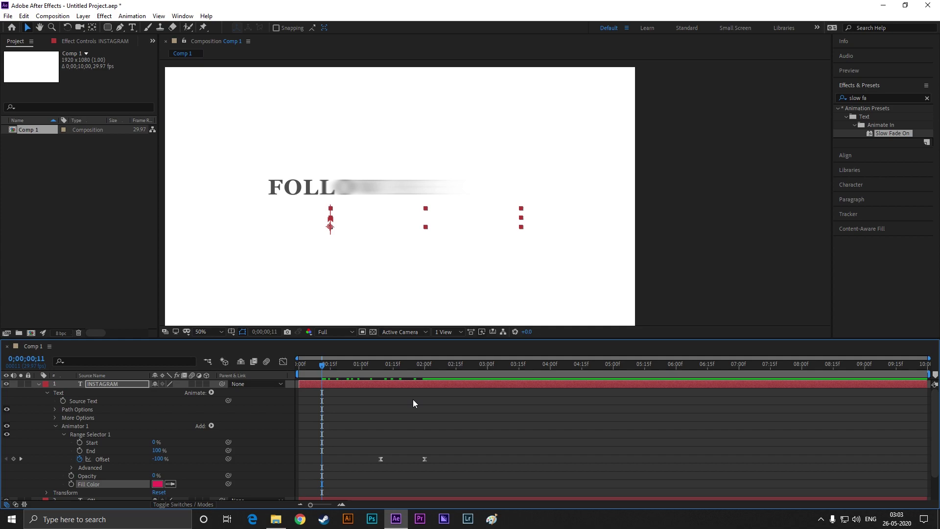
pyautogui.press('space')
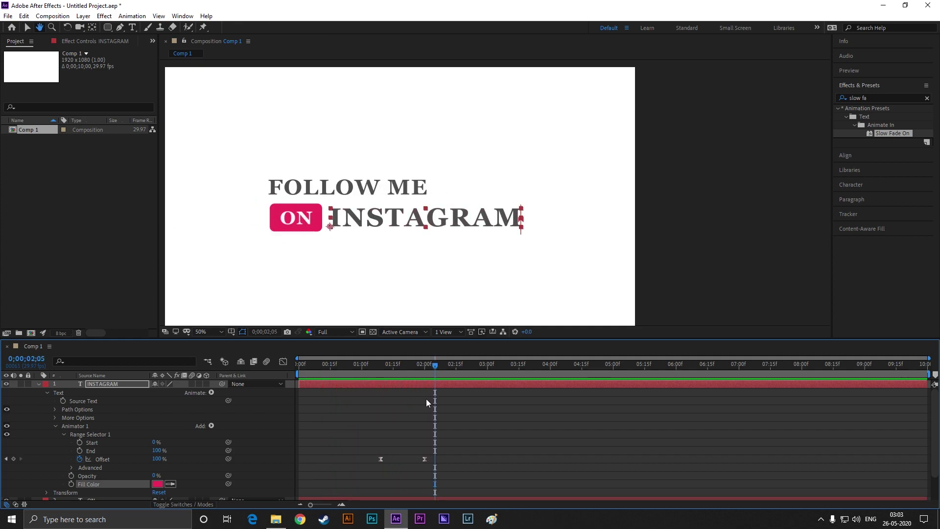
pyautogui.moveTo(431, 366); pyautogui.dragTo(380, 369)
pyautogui.press('space')
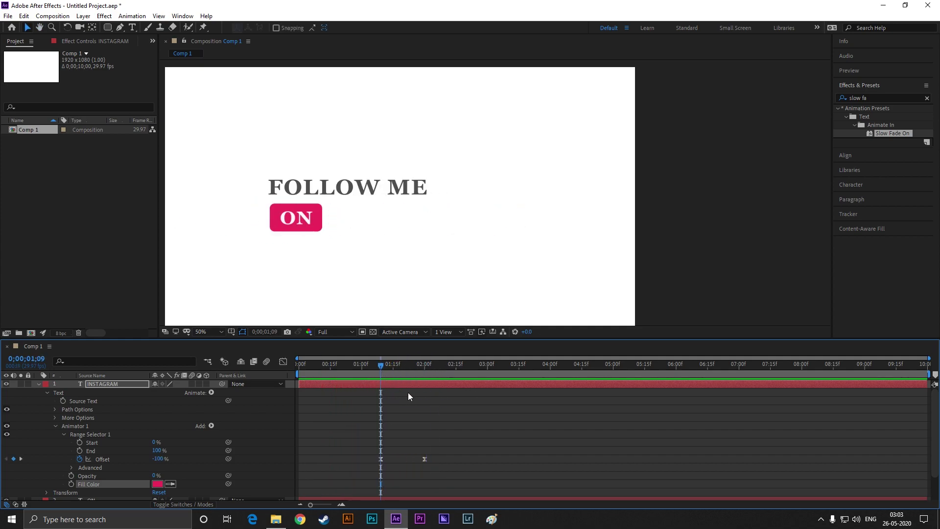
pyautogui.press('space')
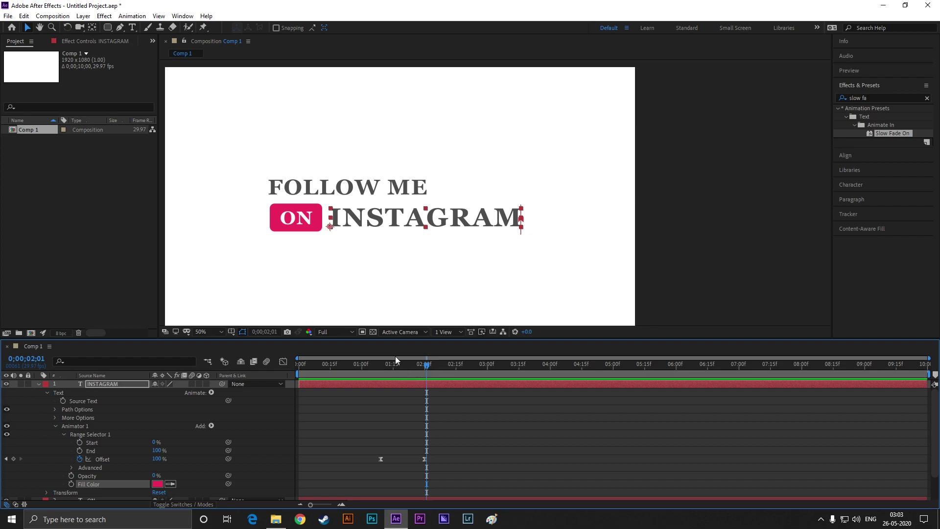
pyautogui.scroll(-1, 380, 269)
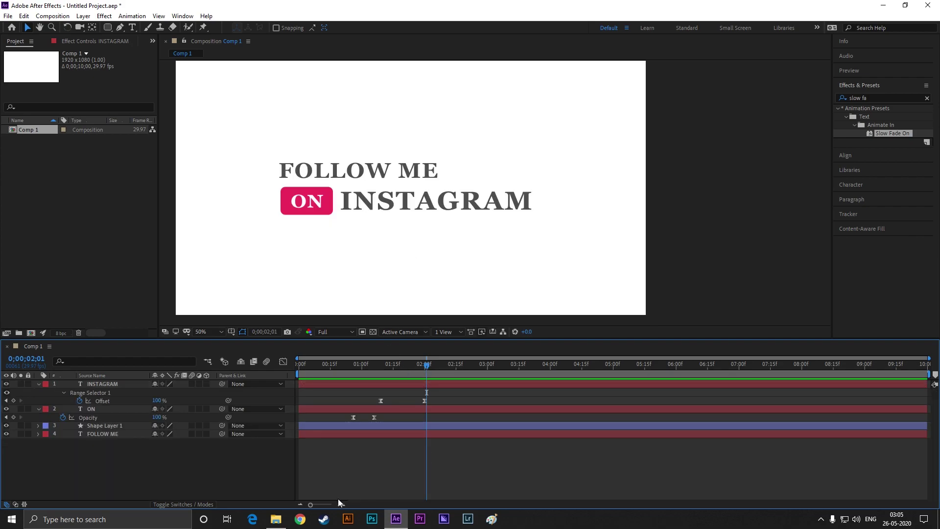
# Drag diff explotion.aep, Icon.png and Insta png.png from the Insta folder into the project, then minimize Explorer
pyautogui.click(275, 519)
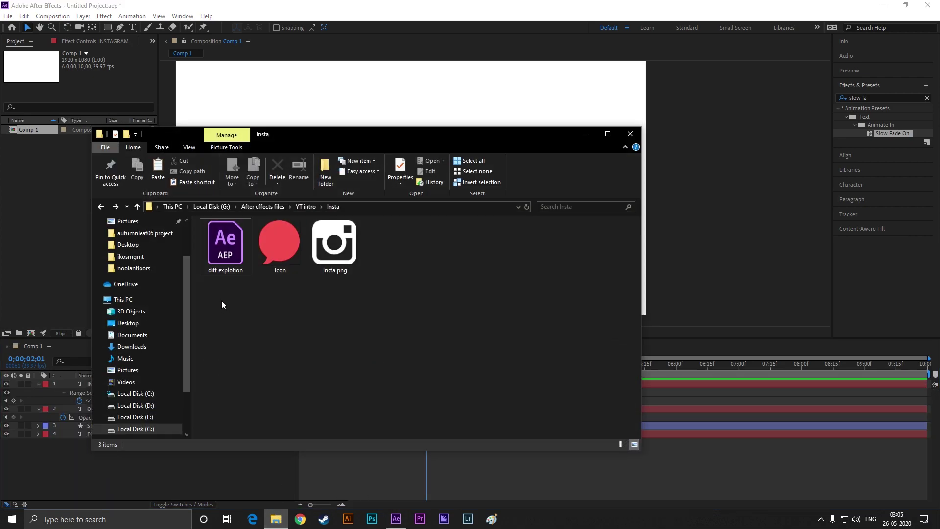
pyautogui.moveTo(222, 300); pyautogui.dragTo(49, 182)
pyautogui.click(586, 133)
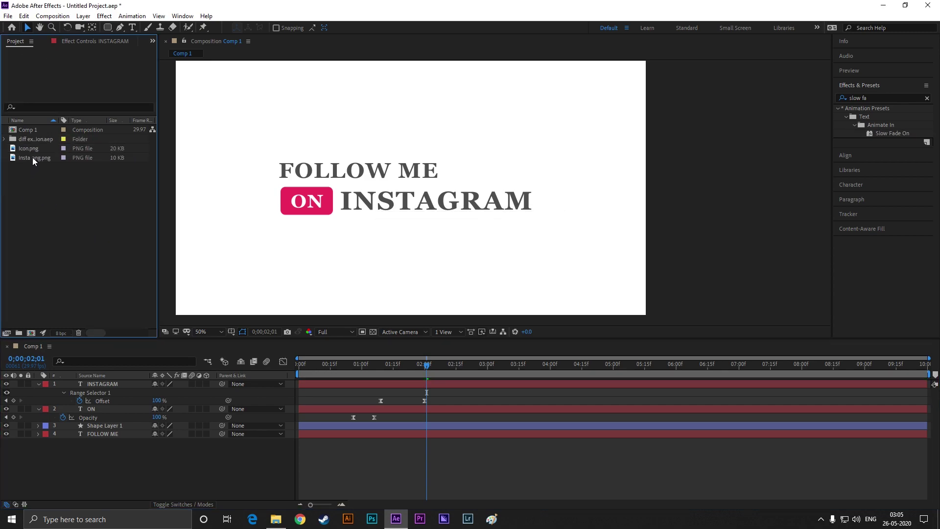
# Add Icon.png to Comp 1, shrink it, and move it to the upper right of the title
pyautogui.moveTo(29, 146); pyautogui.dragTo(102, 450)
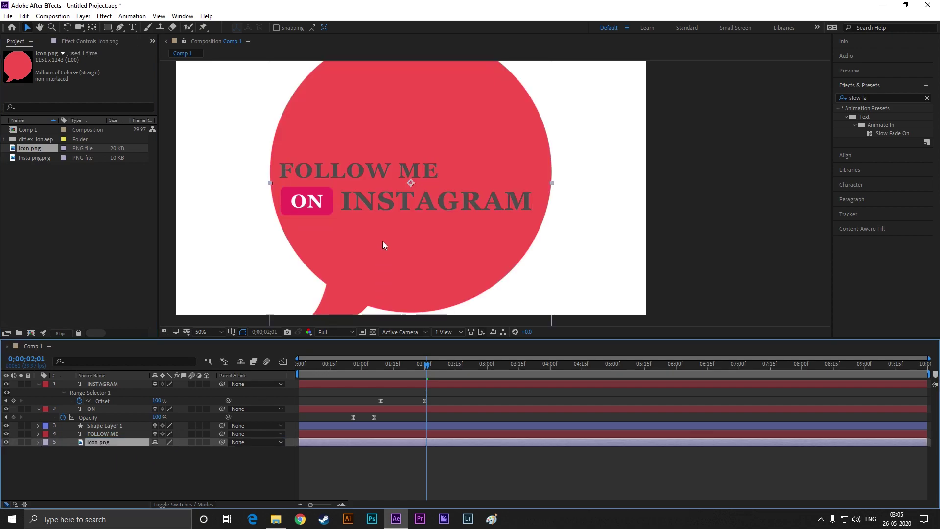
pyautogui.scroll(-2, 416, 230)
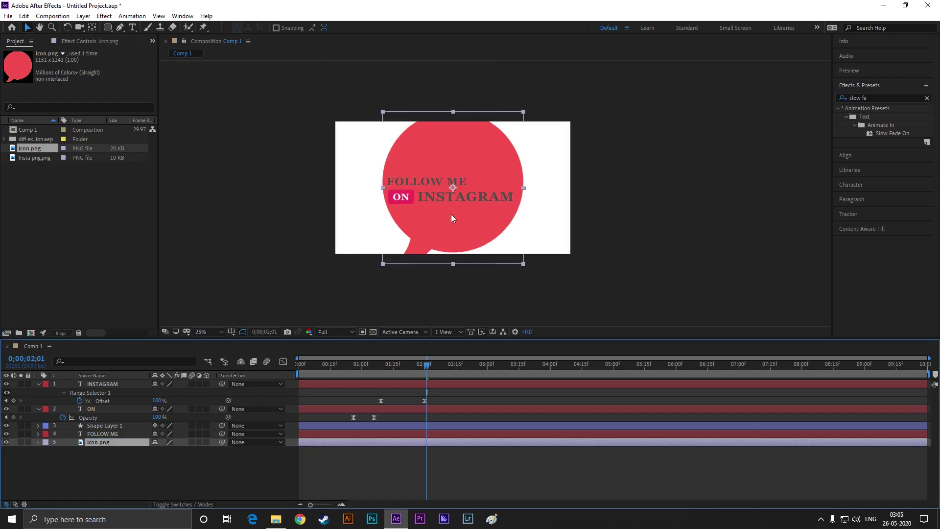
pyautogui.click(524, 116)
pyautogui.moveTo(524, 113); pyautogui.dragTo(496, 175)
pyautogui.scroll(2, 502, 176)
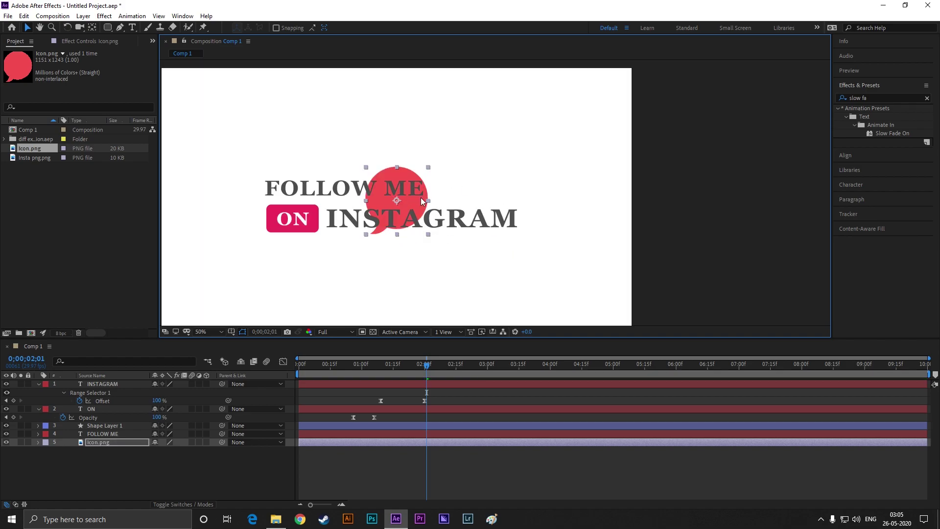
pyautogui.moveTo(421, 198); pyautogui.dragTo(572, 149)
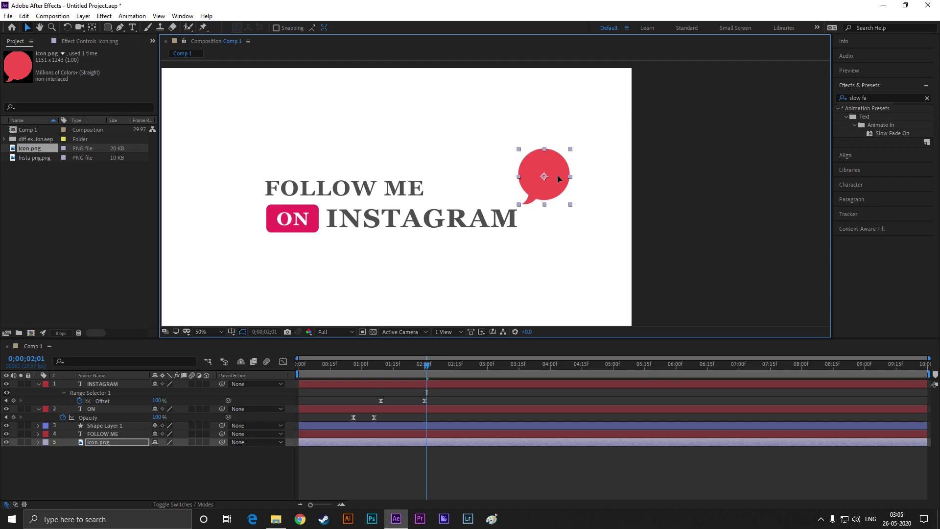
# Reselect the speech-bubble icon and enlarge it slightly
pyautogui.click(568, 235)
pyautogui.press(',')
pyautogui.press(',')
pyautogui.scroll(2, 548, 199)
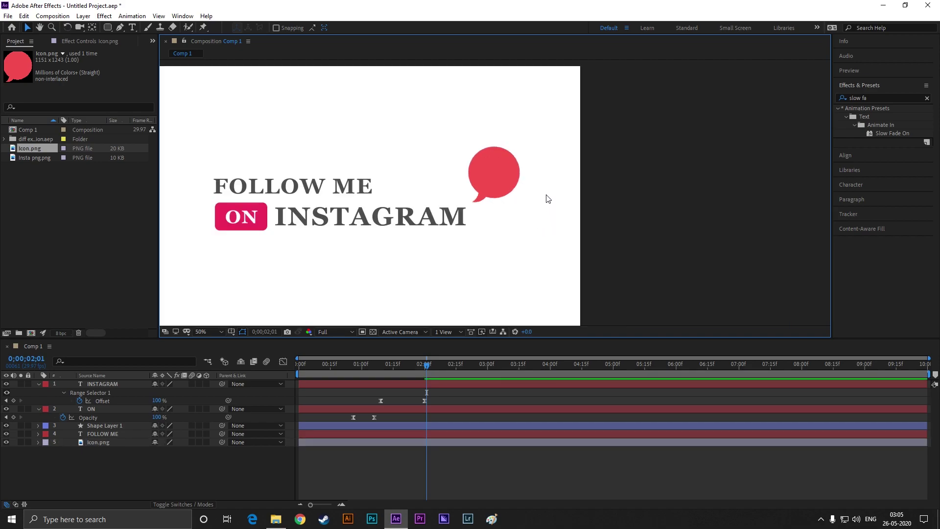
pyautogui.click(516, 163)
pyautogui.moveTo(523, 150); pyautogui.dragTo(527, 144)
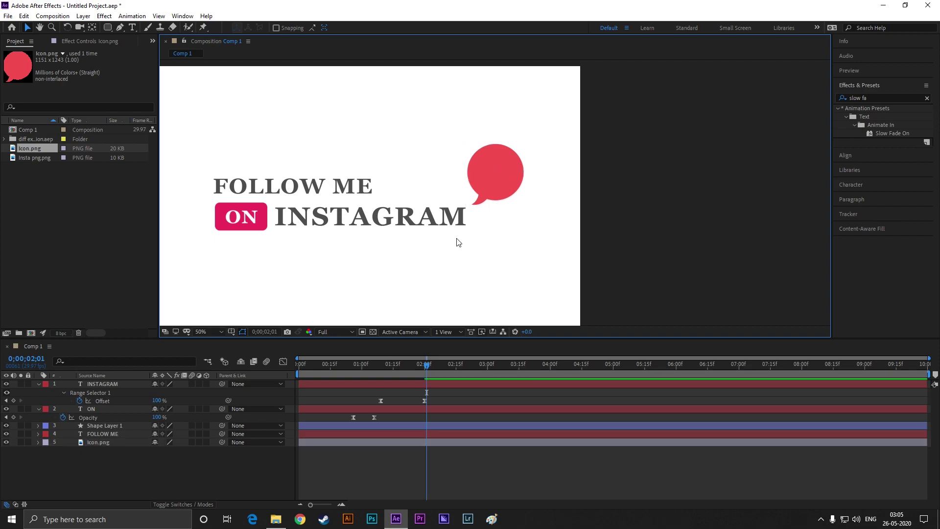
# Apply the Fill effect to Icon.png and eyedrop the ON badge's pink as its colour
pyautogui.click(881, 97)
pyautogui.write('fi')
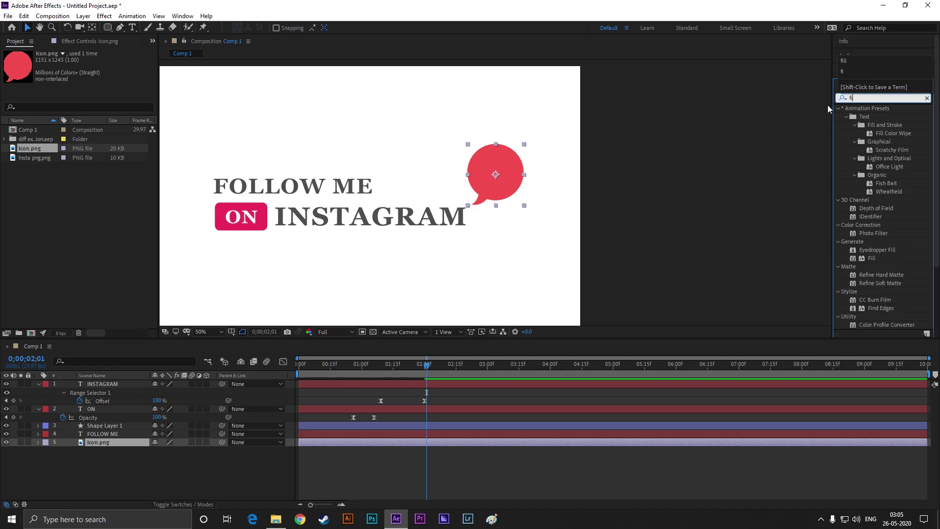
pyautogui.write('ll')
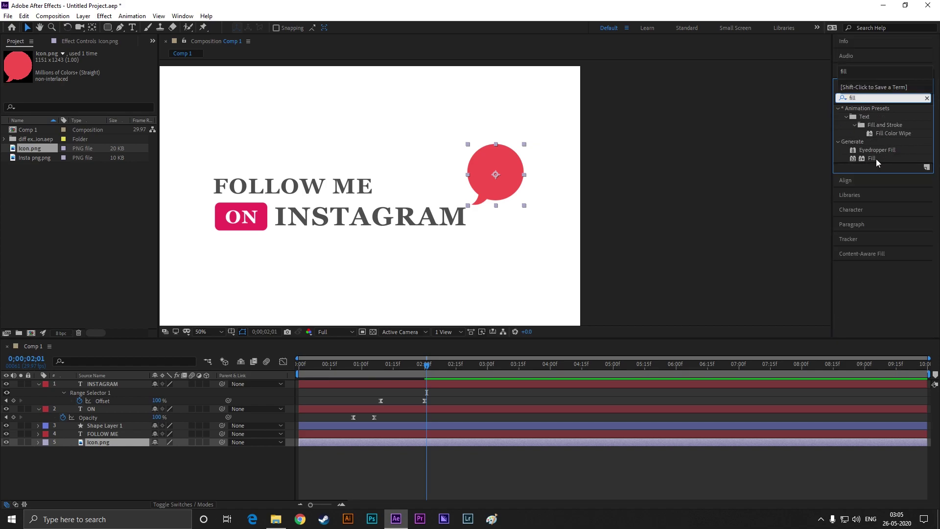
pyautogui.moveTo(876, 158); pyautogui.dragTo(498, 185)
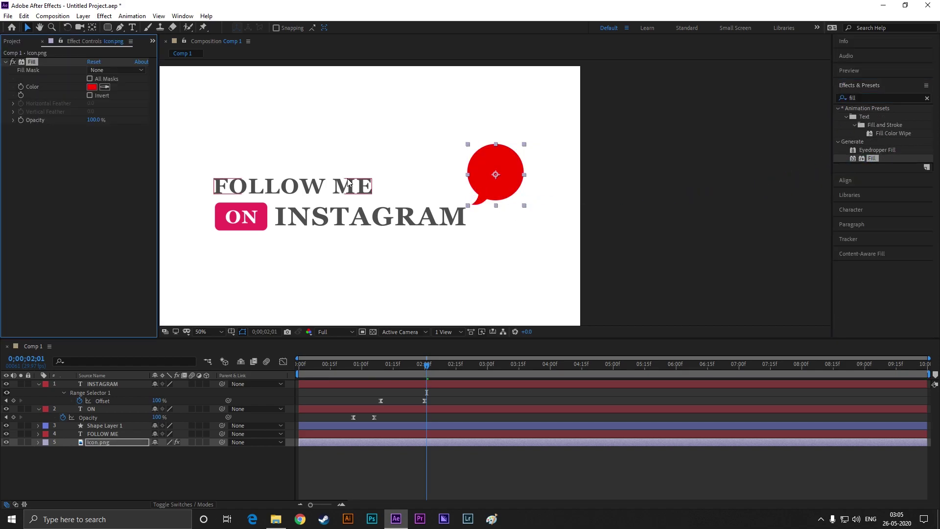
pyautogui.click(105, 87)
pyautogui.click(219, 215)
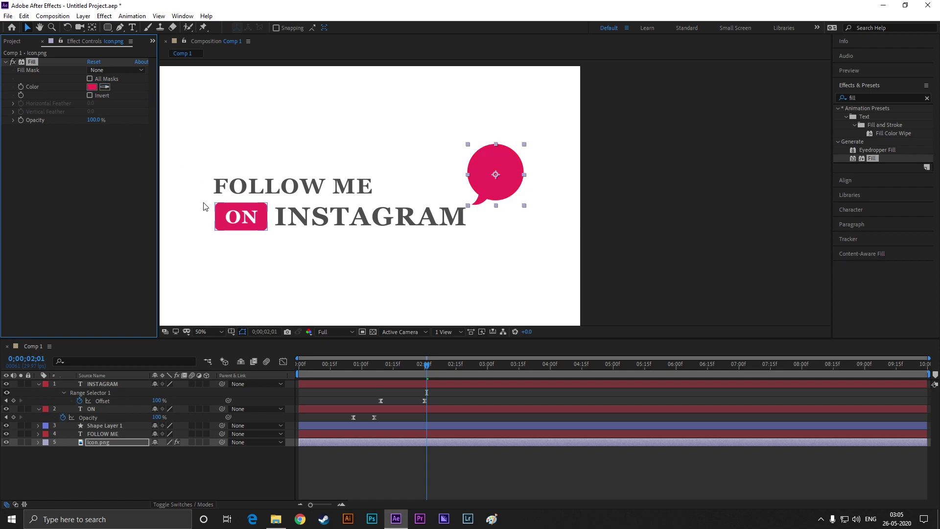
pyautogui.click(319, 165)
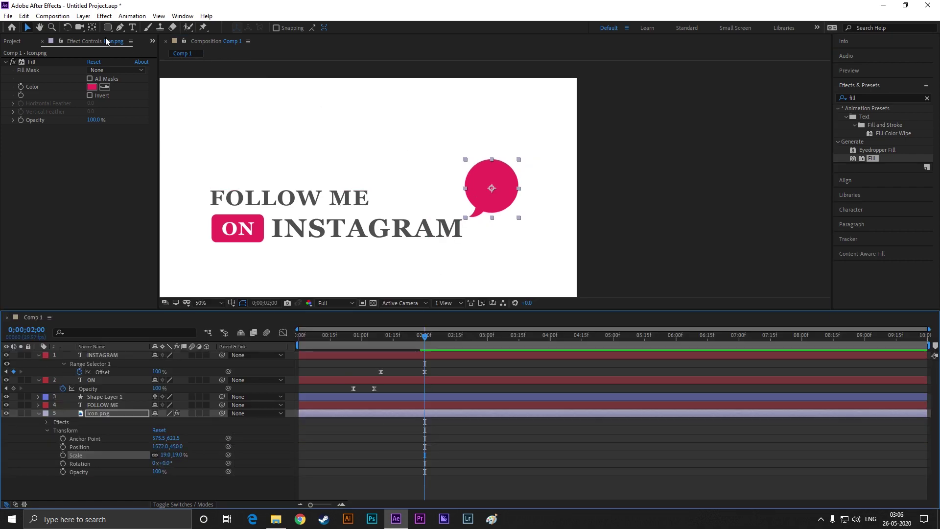
# Drag Icon.png's anchor point onto the bubble's lower-left tail using the Pan Behind tool
pyautogui.click(92, 28)
pyautogui.moveTo(491, 188); pyautogui.dragTo(468, 216)
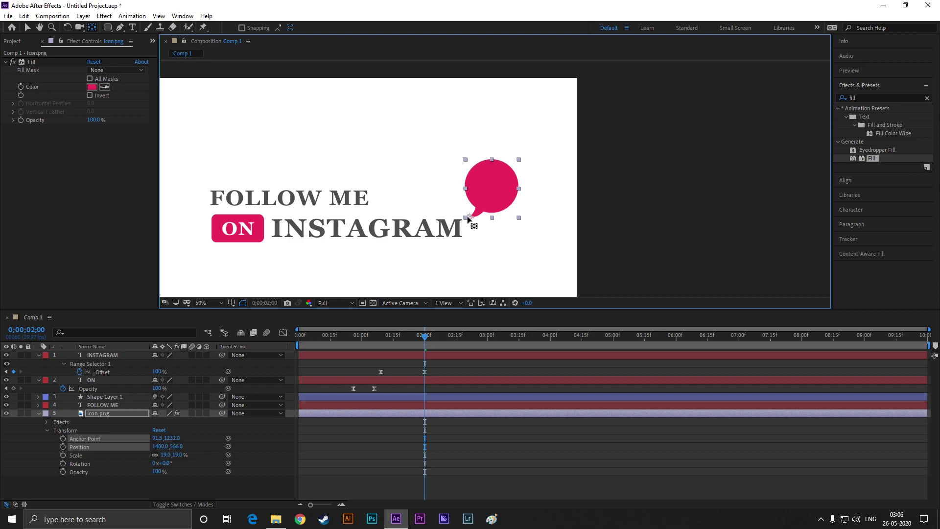
pyautogui.click(95, 28)
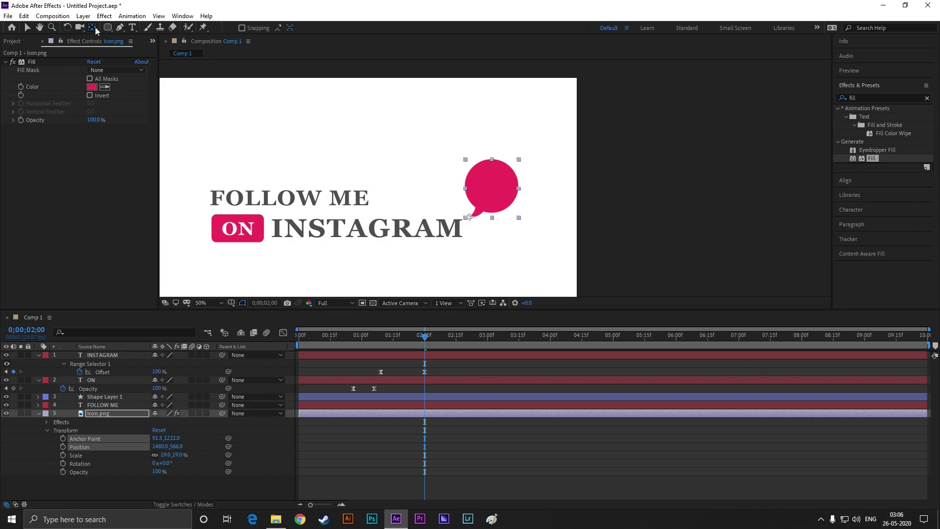
pyautogui.press('v')
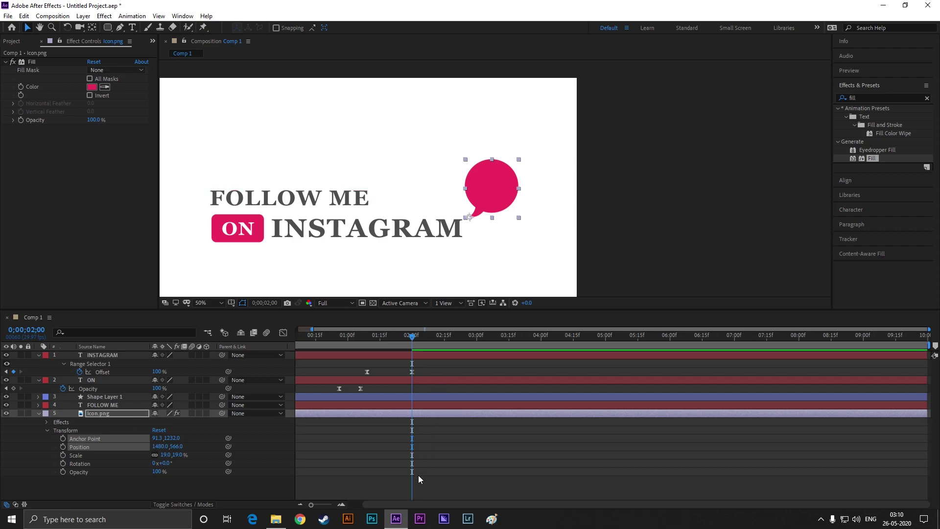
pyautogui.scroll(4, 418, 475)
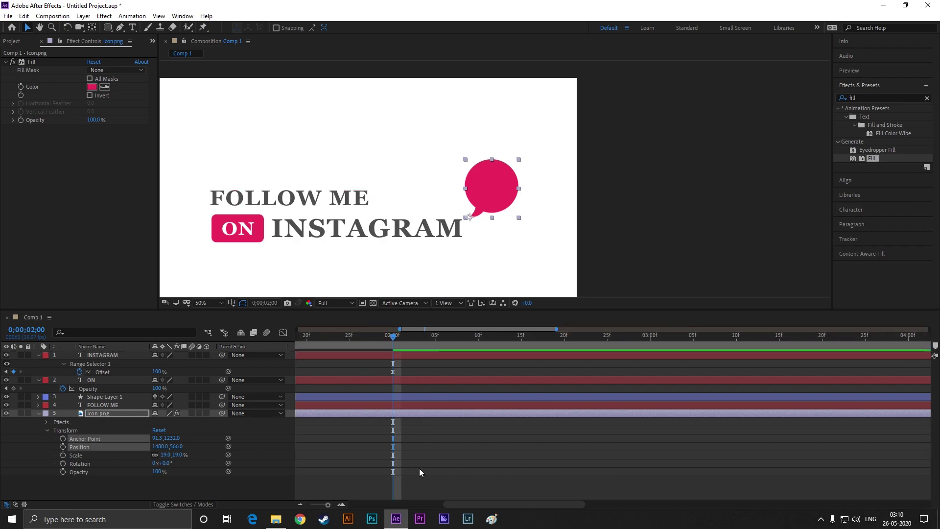
pyautogui.scroll(3, 421, 469)
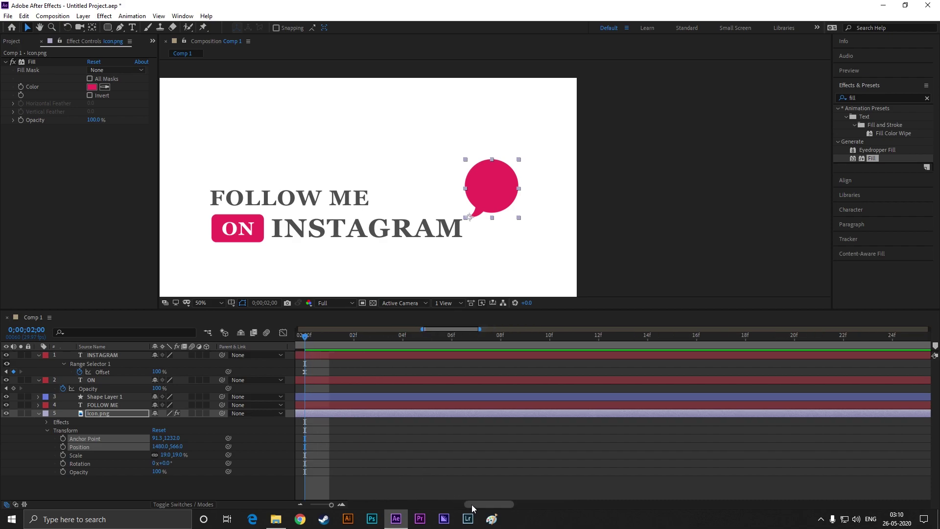
# Keyframe the icon's Scale at 0% at 02:00f, 26% at 02:02f and 12% at 02:04f
pyautogui.moveTo(471, 504); pyautogui.dragTo(463, 503)
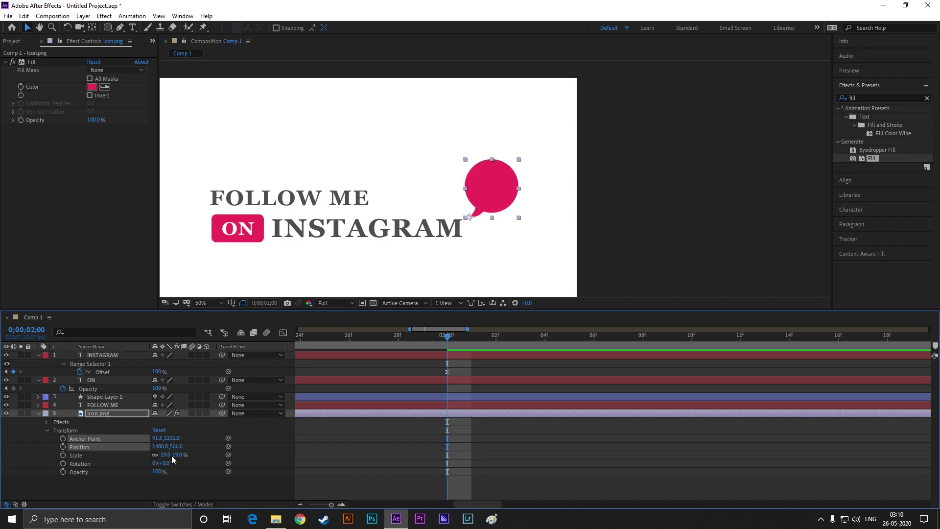
pyautogui.click(63, 455)
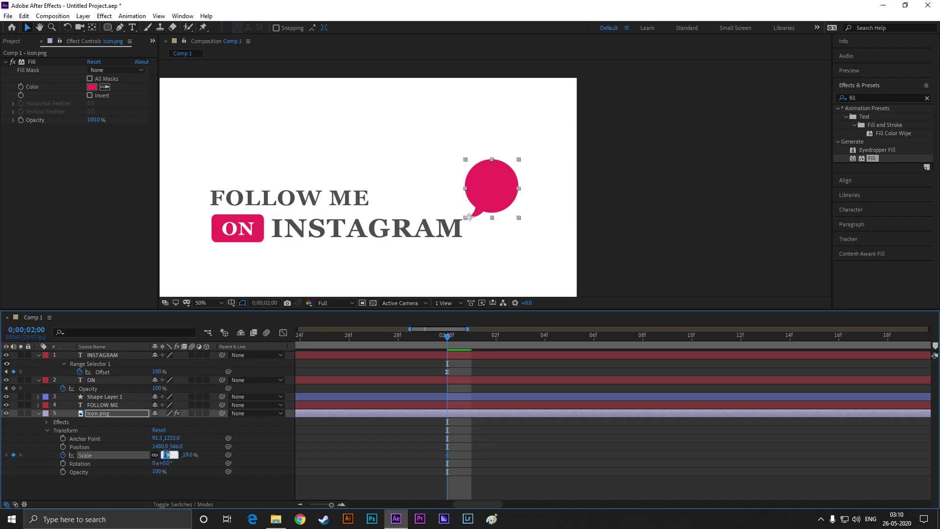
pyautogui.press('Return')
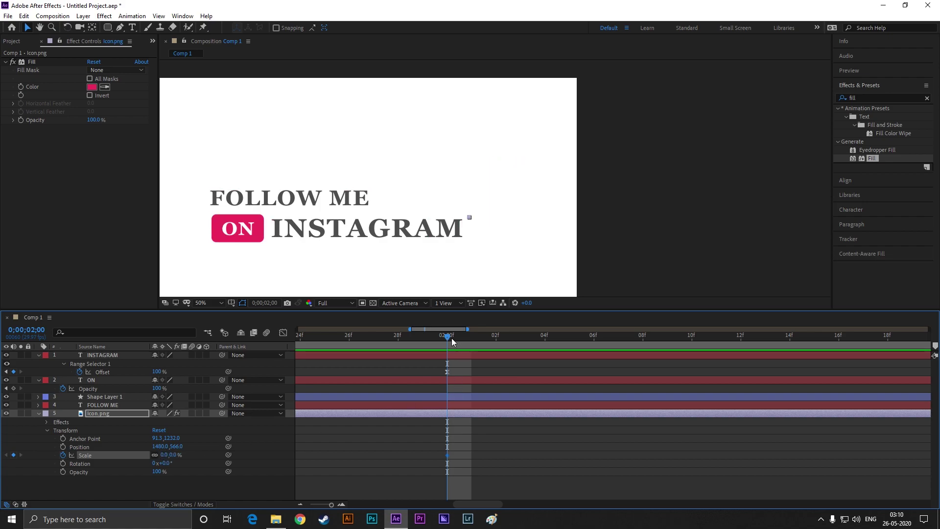
pyautogui.moveTo(447, 335); pyautogui.dragTo(492, 338)
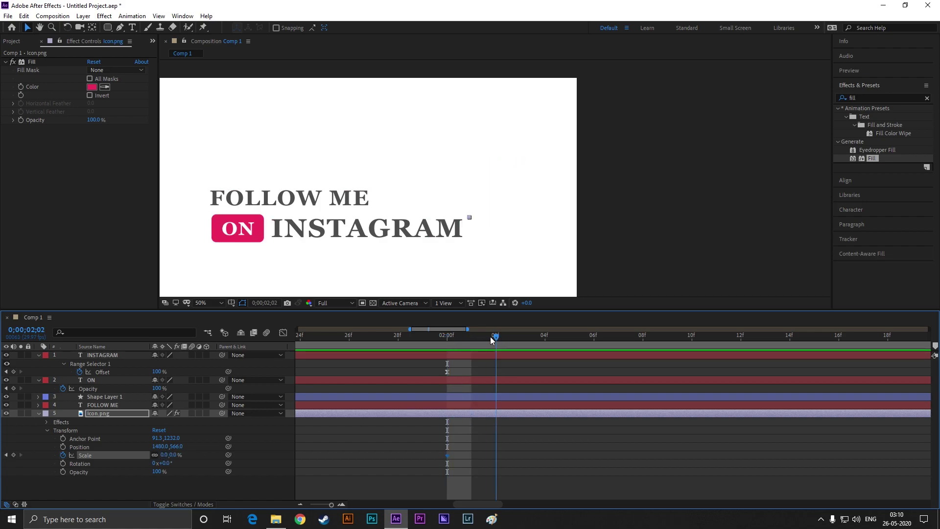
pyautogui.click(166, 455)
pyautogui.write('2')
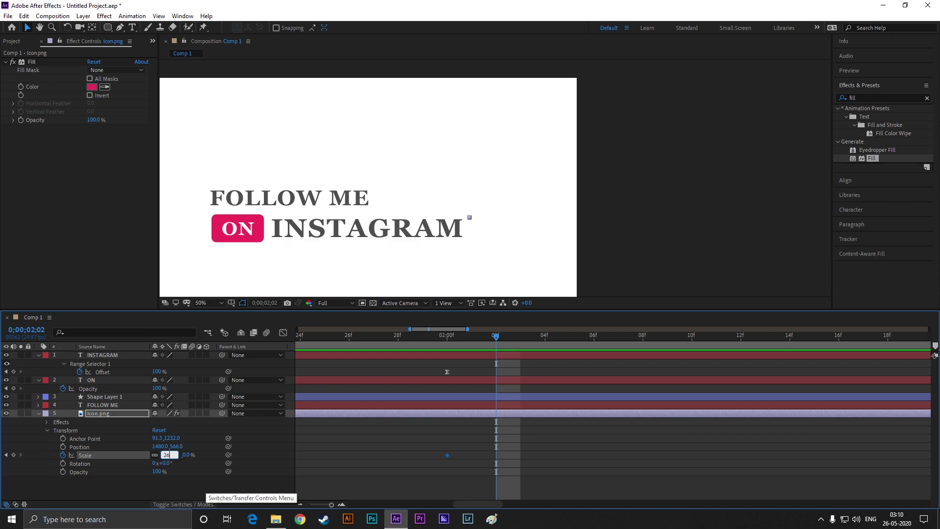
pyautogui.write('6')
pyautogui.press('Return')
pyautogui.moveTo(496, 336); pyautogui.dragTo(543, 338)
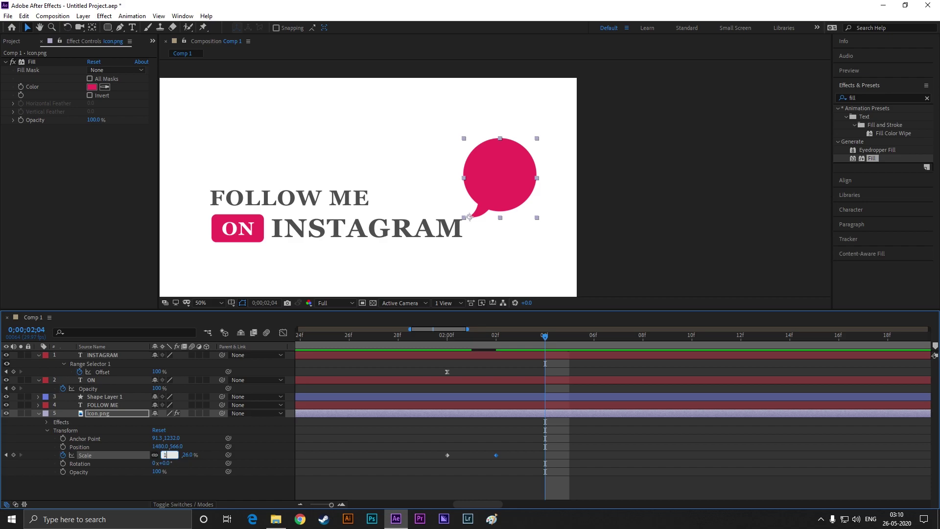
pyautogui.press('Return')
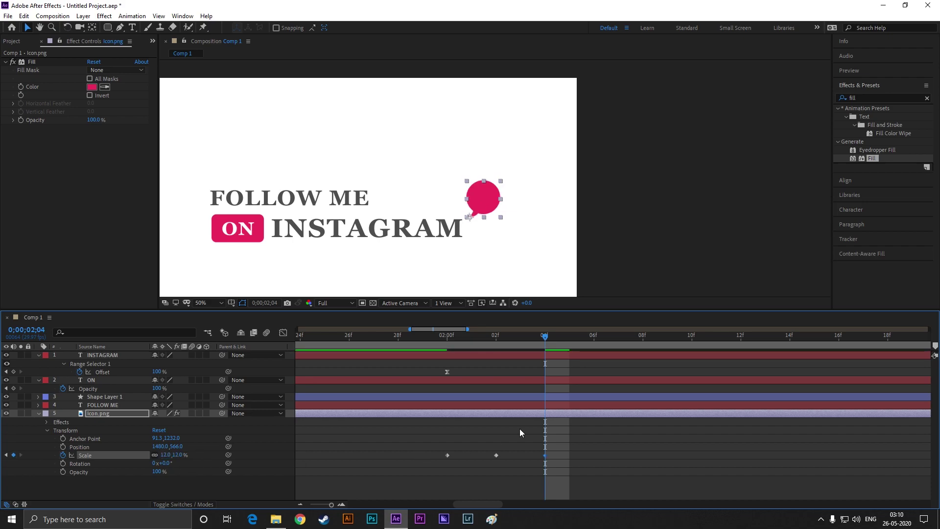
# Add Scale keyframes of 21%, 15% and 19% at 02:06f, 02:08f and 02:10f
pyautogui.moveTo(544, 338); pyautogui.dragTo(591, 338)
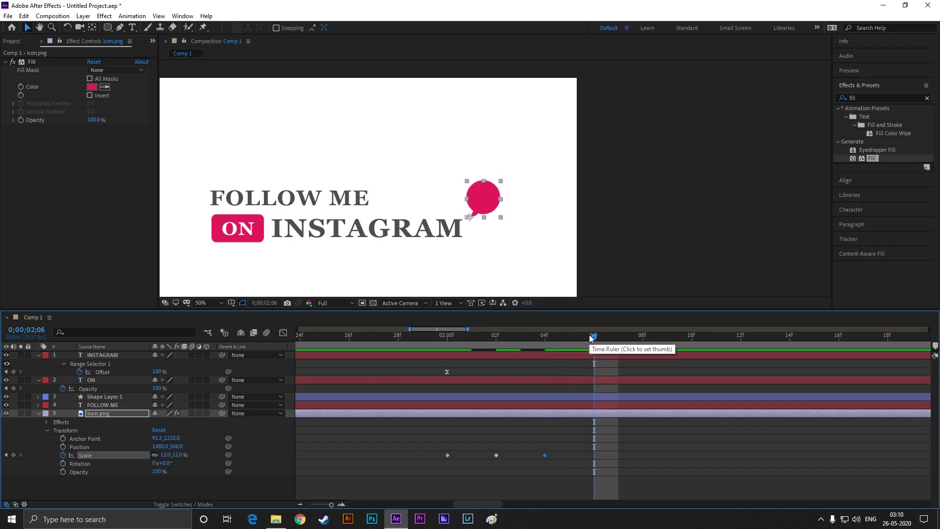
pyautogui.press('KP_2')
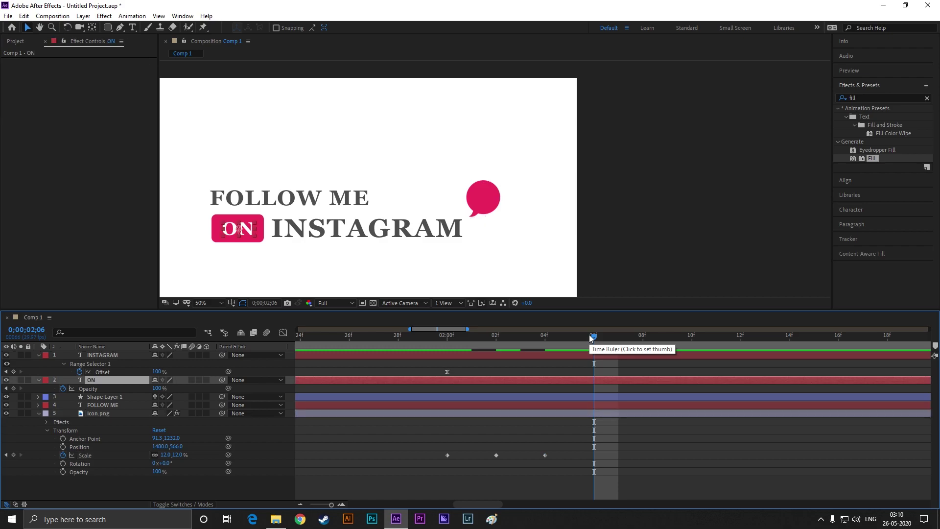
pyautogui.click(167, 454)
pyautogui.write('21')
pyautogui.click(450, 415)
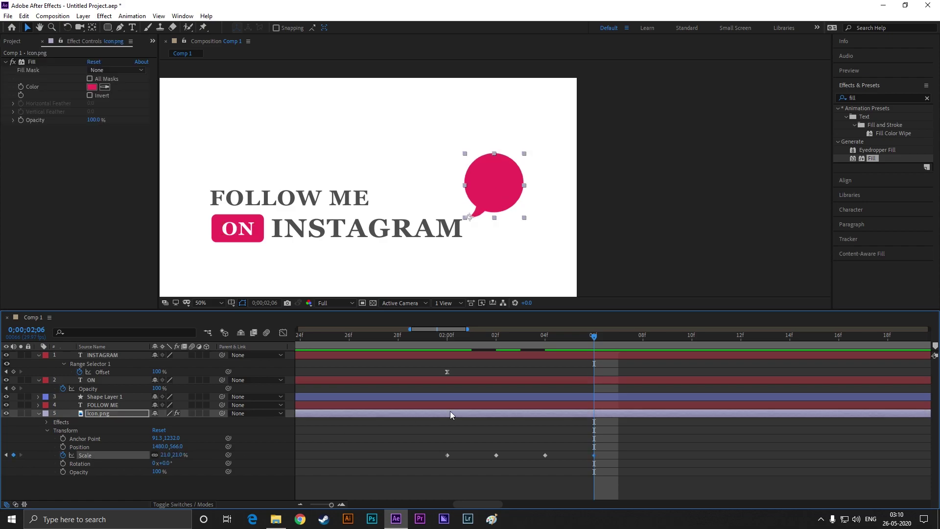
pyautogui.moveTo(592, 333); pyautogui.dragTo(641, 341)
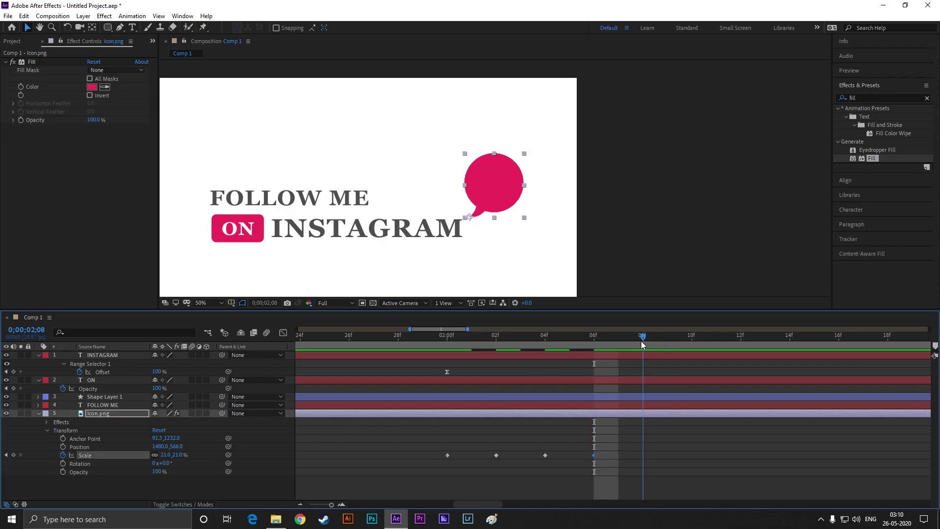
pyautogui.click(166, 455)
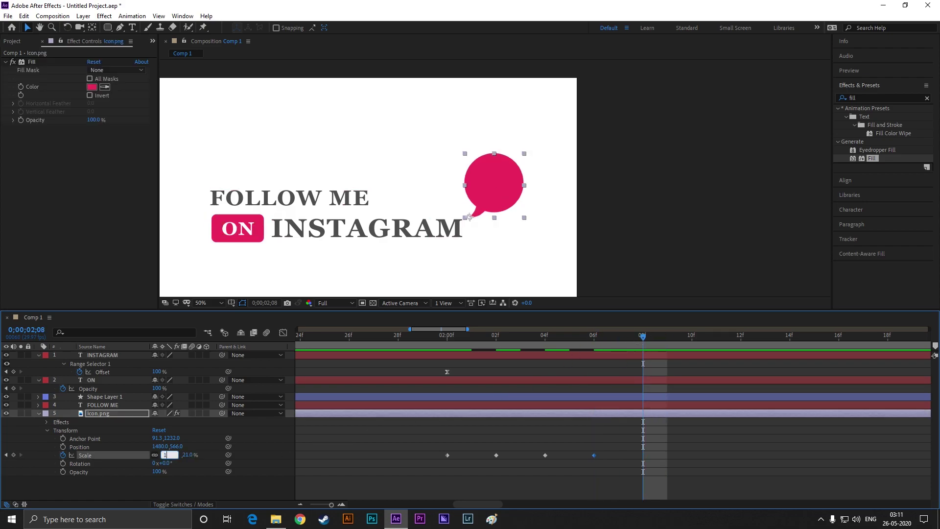
pyautogui.write('15')
pyautogui.press('Return')
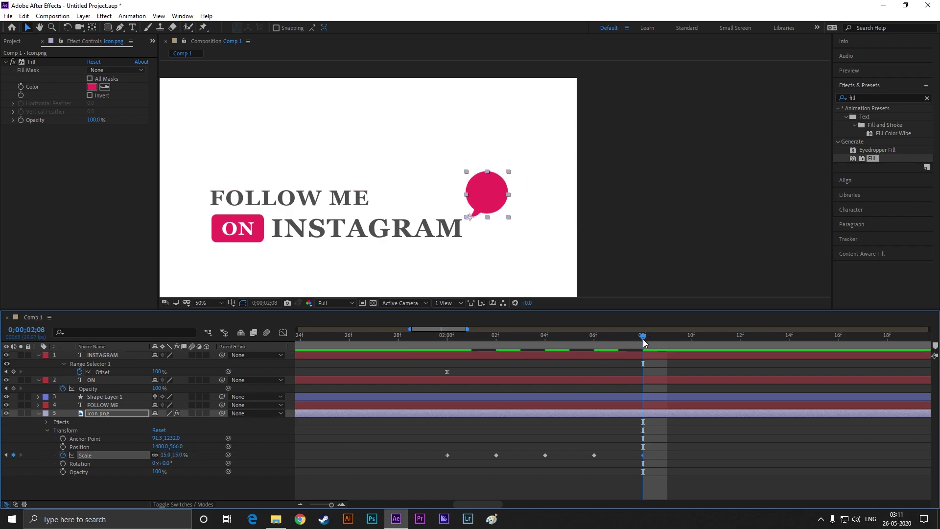
pyautogui.moveTo(645, 338); pyautogui.dragTo(691, 337)
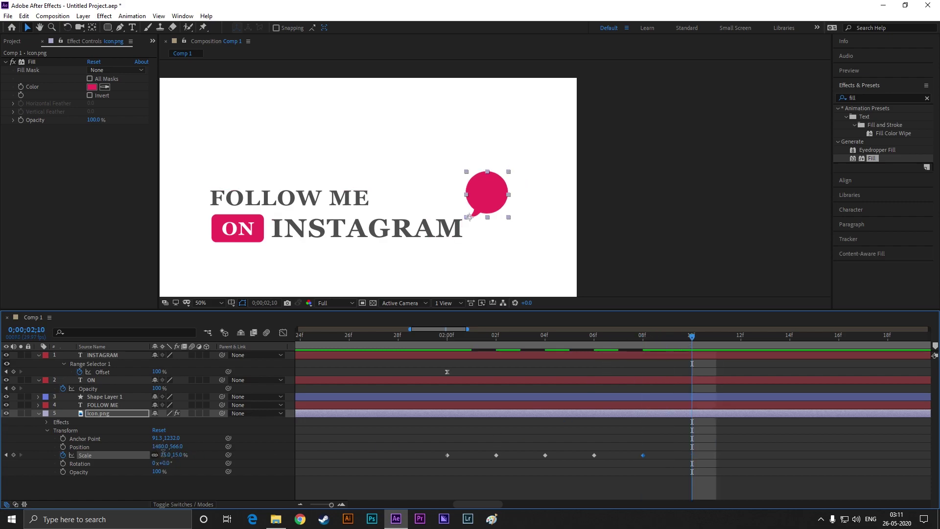
pyautogui.click(164, 454)
pyautogui.write('19')
pyautogui.press('Return')
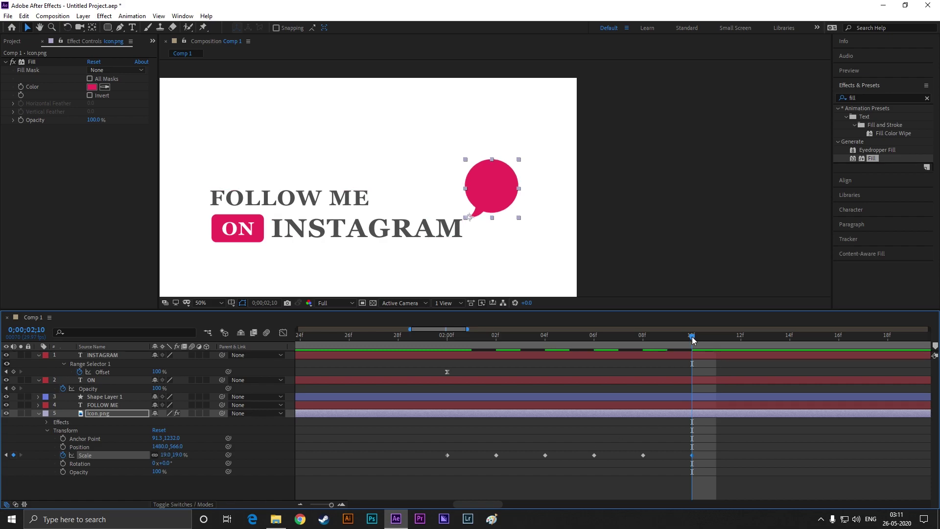
pyautogui.moveTo(734, 440)
pyautogui.mouseDown()
pyautogui.moveTo(610, 475)
pyautogui.moveTo(436, 478)
pyautogui.mouseUp()
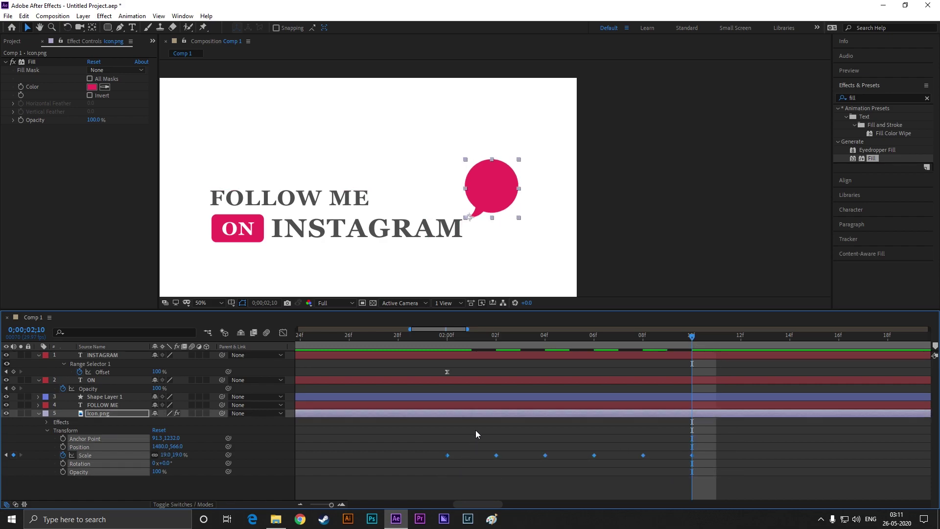
pyautogui.press('-')
pyautogui.press('-')
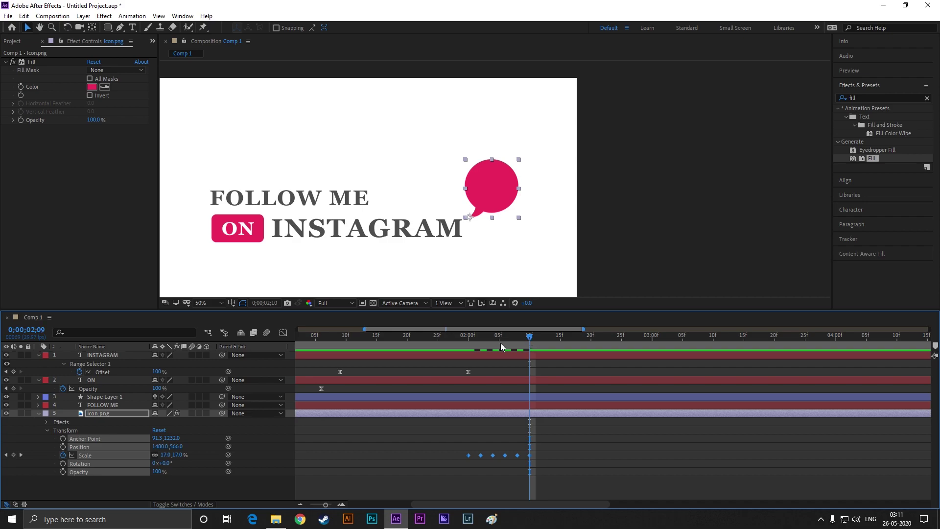
# Stretch the bubble's Scale keyframes so the pop-in runs to about 2;12
pyautogui.press('space')
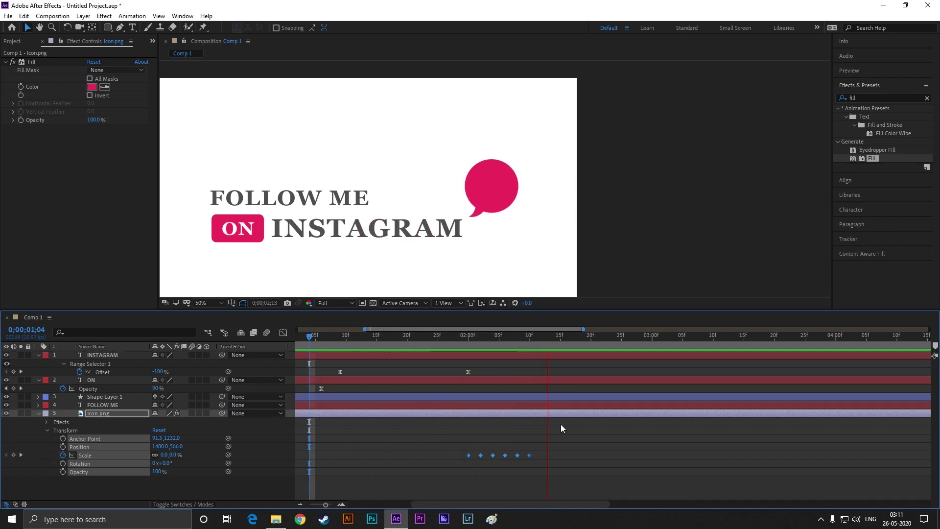
pyautogui.press('space')
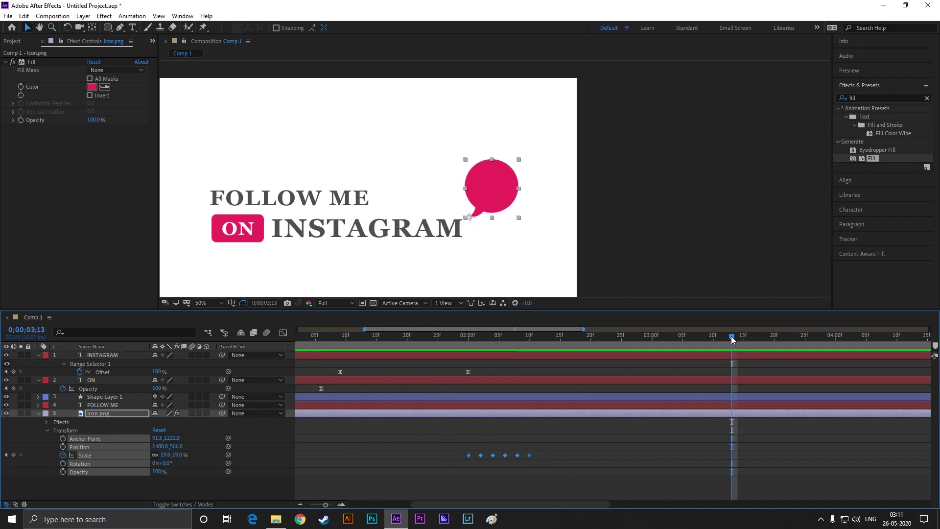
pyautogui.press('space')
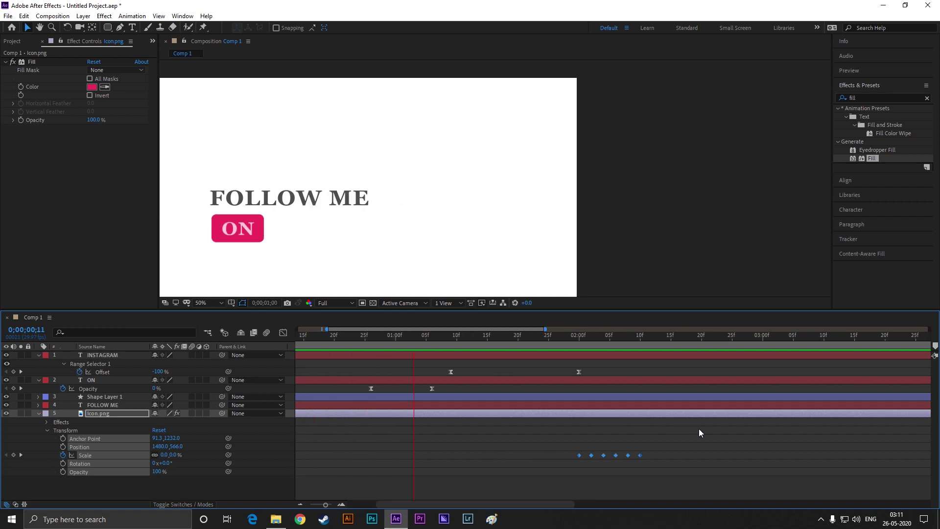
pyautogui.press('space')
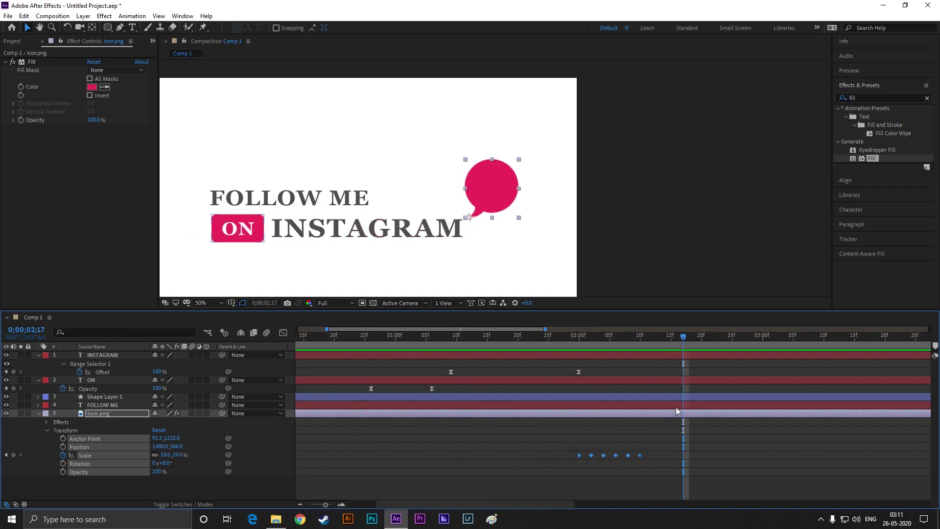
pyautogui.moveTo(641, 455); pyautogui.dragTo(653, 457)
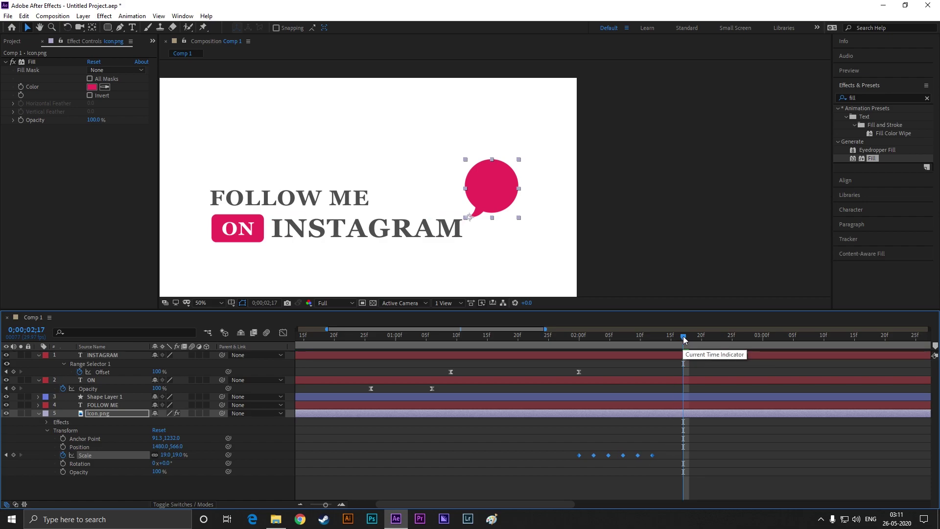
pyautogui.press('space')
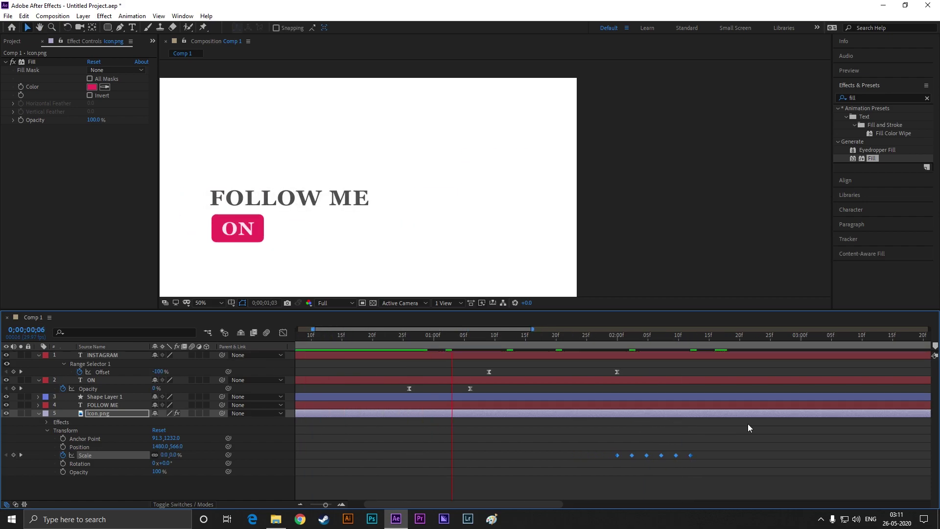
pyautogui.press('space')
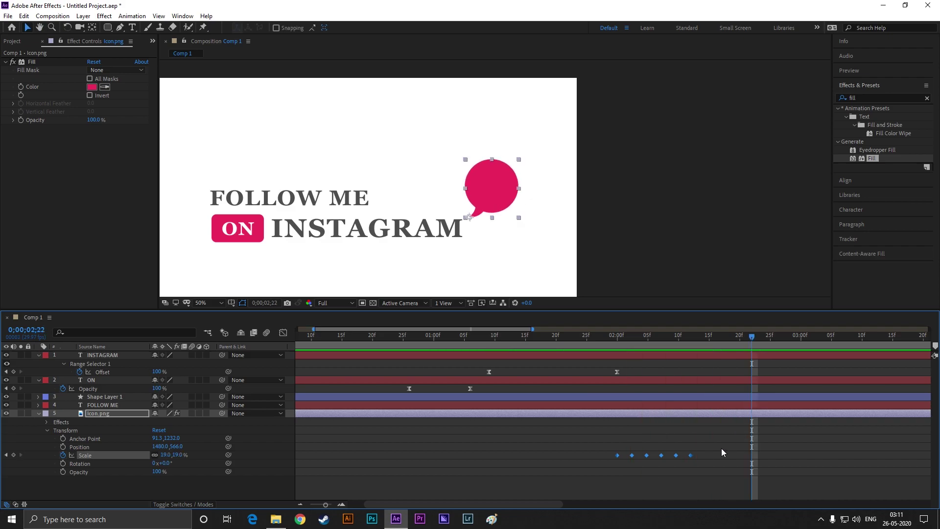
# Apply Easy Ease to all six Scale keyframes and preview the smoother pop-in
pyautogui.moveTo(721, 448); pyautogui.dragTo(586, 474)
pyautogui.press('F9')
pyautogui.moveTo(692, 453); pyautogui.dragTo(703, 454)
pyautogui.press('space')
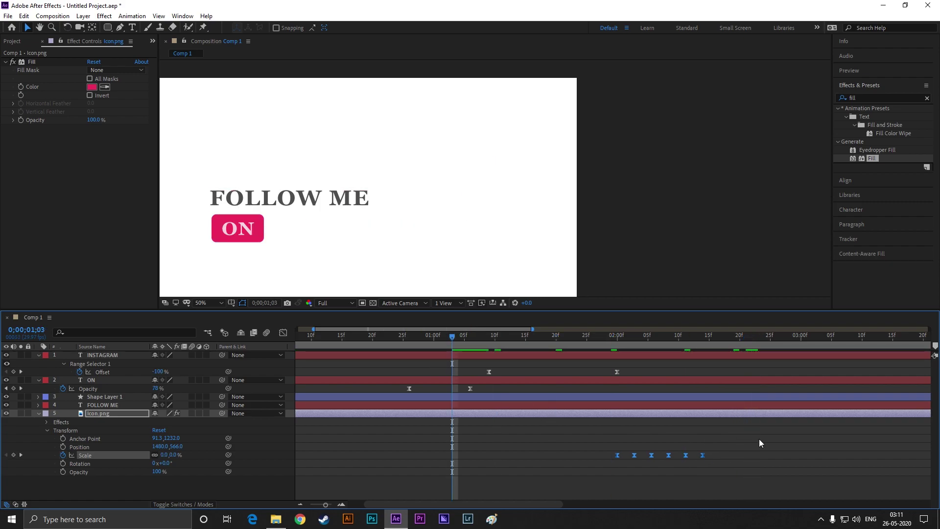
pyautogui.click(749, 429)
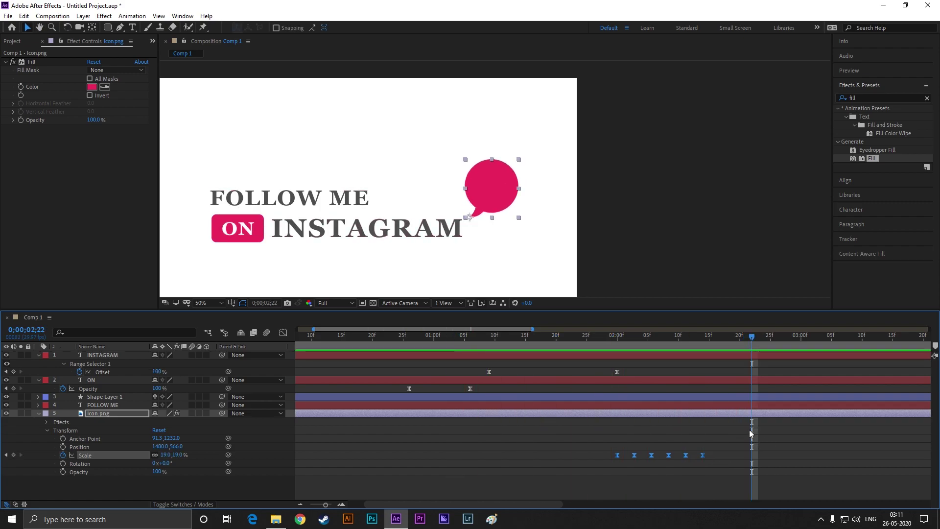
pyautogui.press('-')
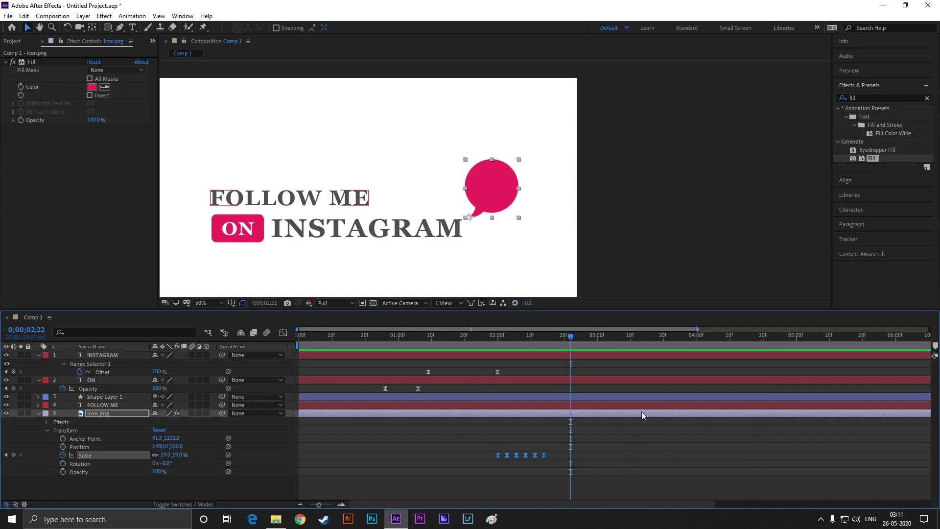
pyautogui.moveTo(569, 336); pyautogui.dragTo(545, 343)
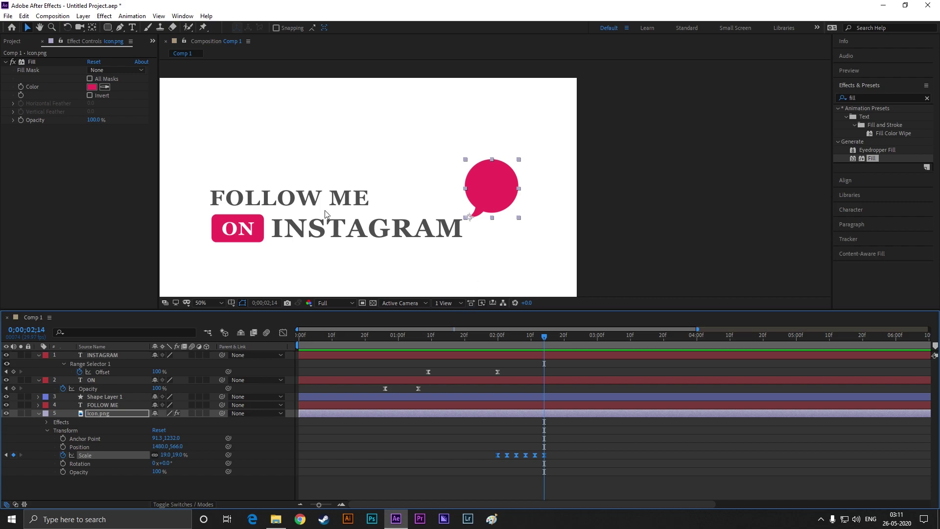
# Add Insta png.png above Icon.png, place it on the bubble, and scale it to about 15.9%
pyautogui.click(15, 41)
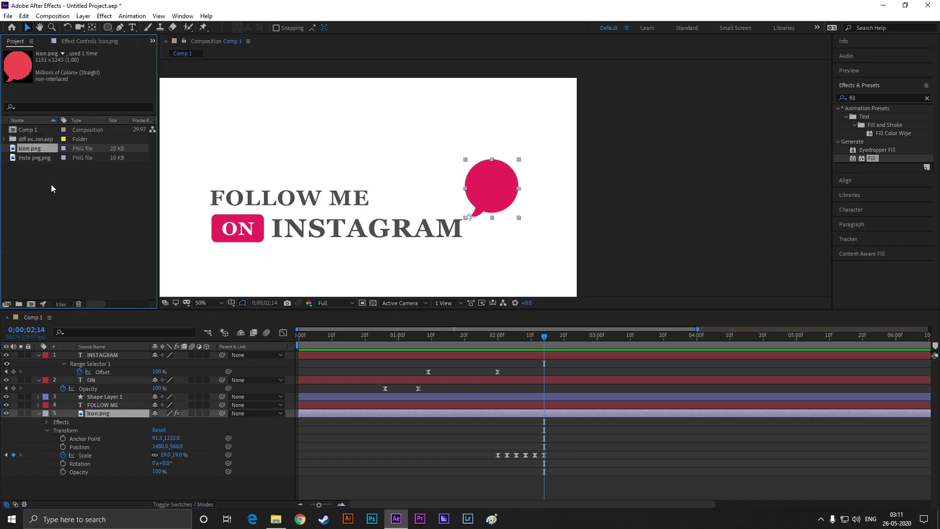
pyautogui.click(33, 158)
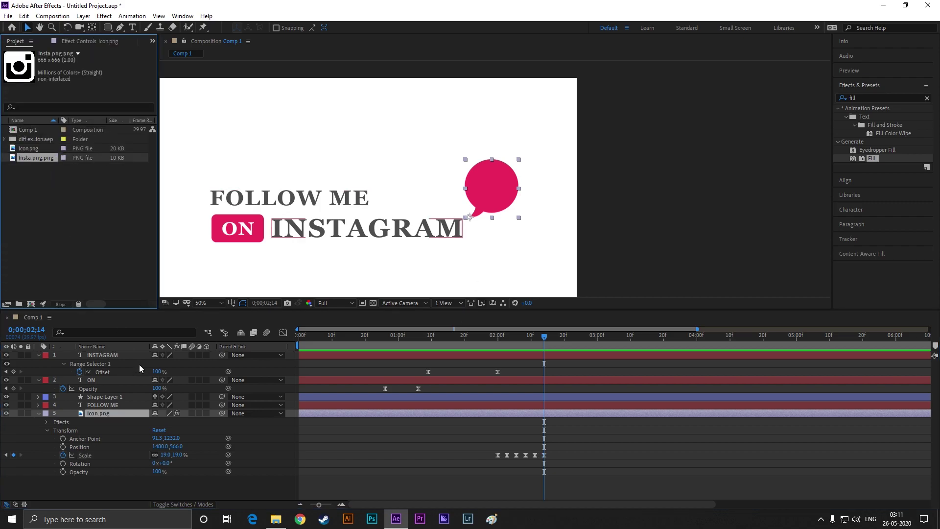
pyautogui.click(38, 413)
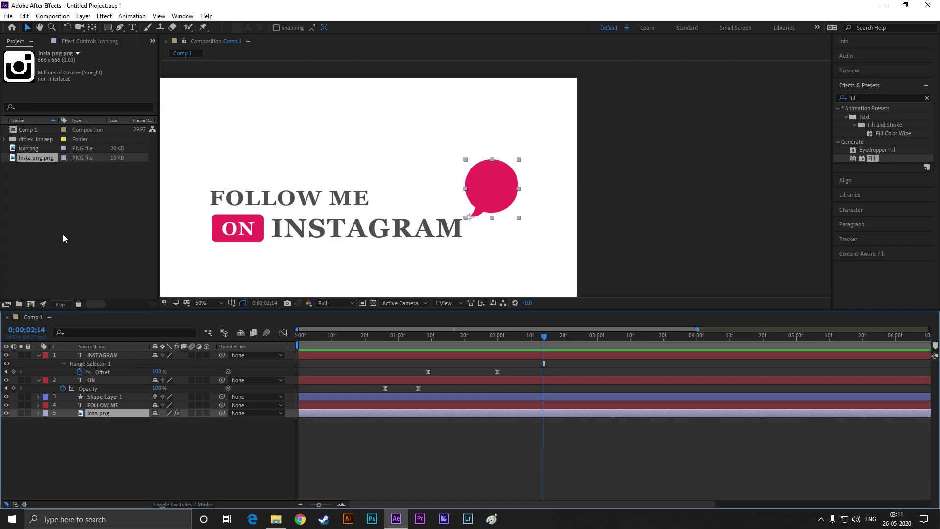
pyautogui.moveTo(32, 156); pyautogui.dragTo(112, 432)
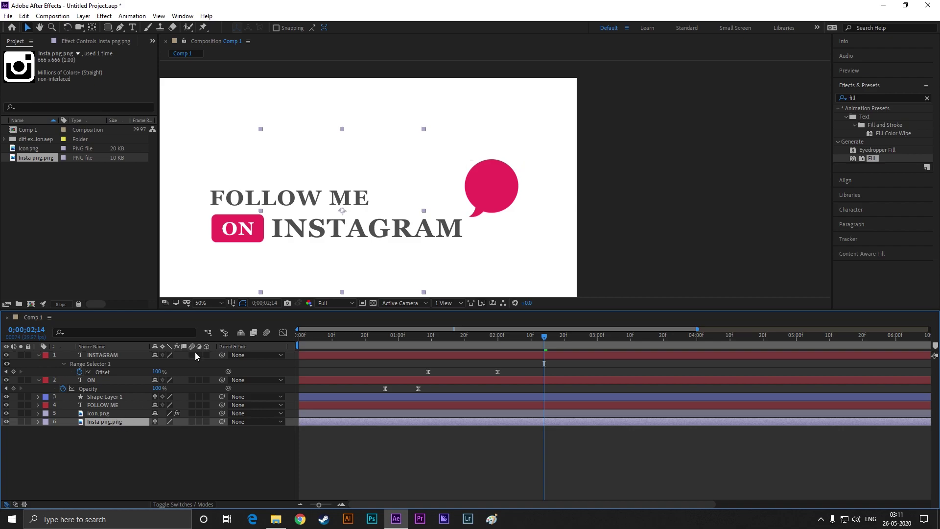
pyautogui.moveTo(424, 130); pyautogui.dragTo(385, 196)
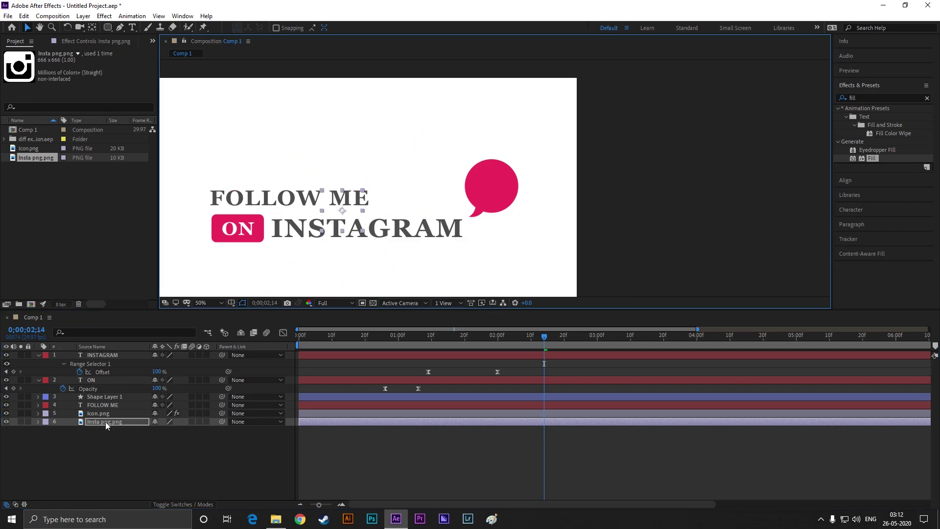
pyautogui.moveTo(105, 421); pyautogui.dragTo(149, 401)
pyautogui.moveTo(342, 211); pyautogui.dragTo(496, 186)
pyautogui.scroll(2, 495, 186)
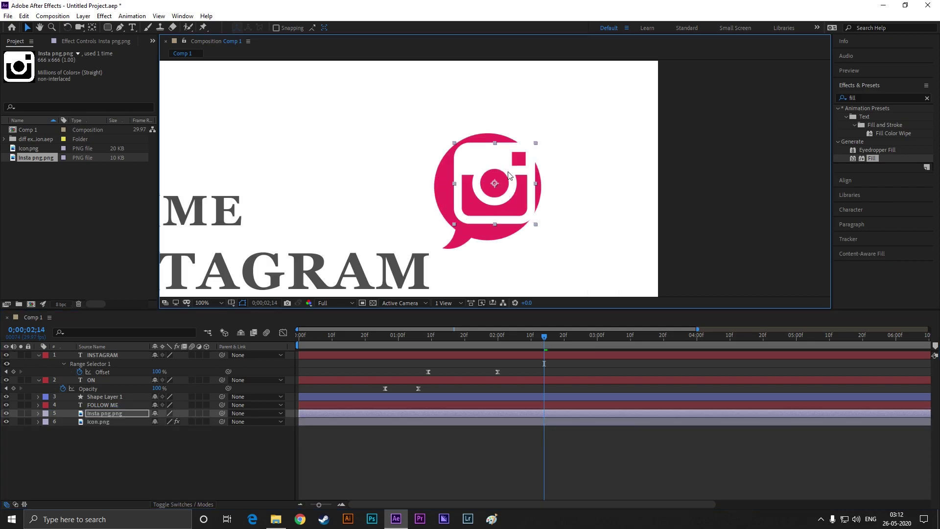
pyautogui.moveTo(533, 149); pyautogui.dragTo(489, 176)
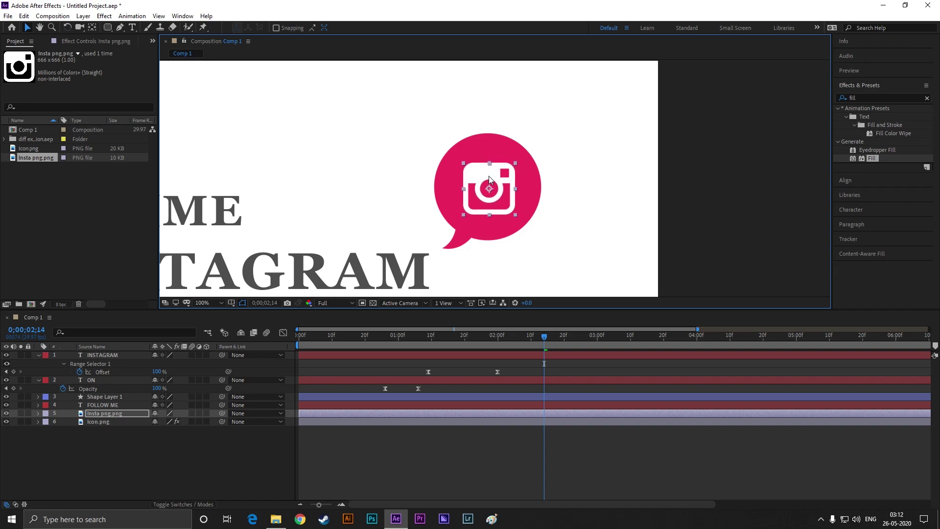
pyautogui.click(563, 243)
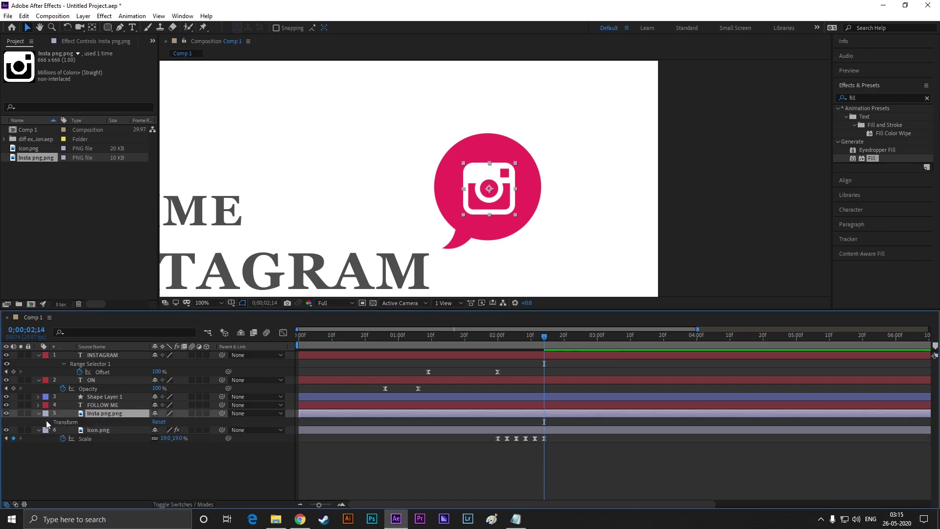
# Set Scale and Position keyframes for Insta png.png at 02;24
pyautogui.click(48, 423)
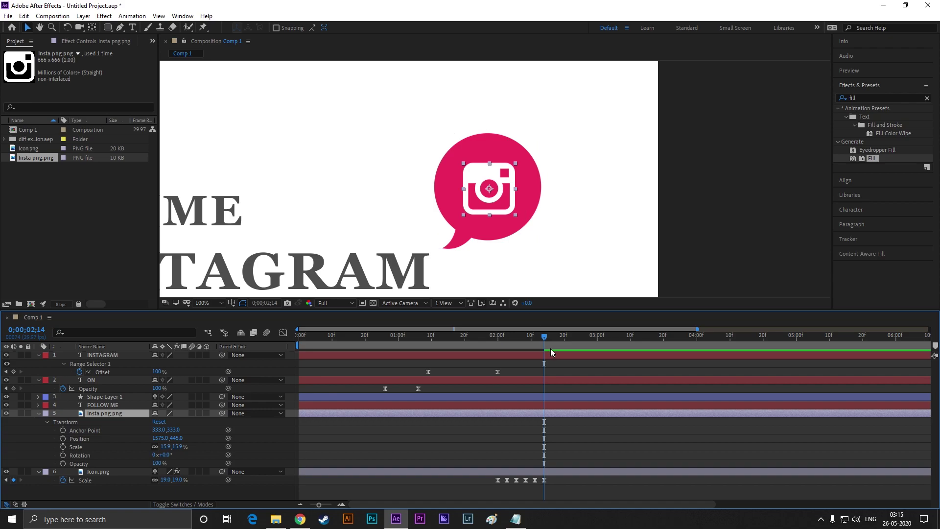
pyautogui.moveTo(542, 343); pyautogui.dragTo(577, 342)
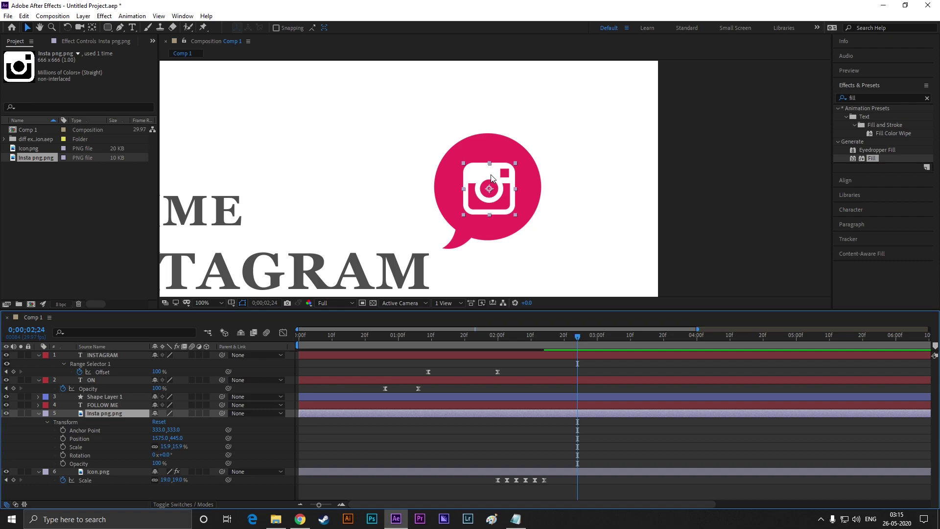
pyautogui.click(63, 447)
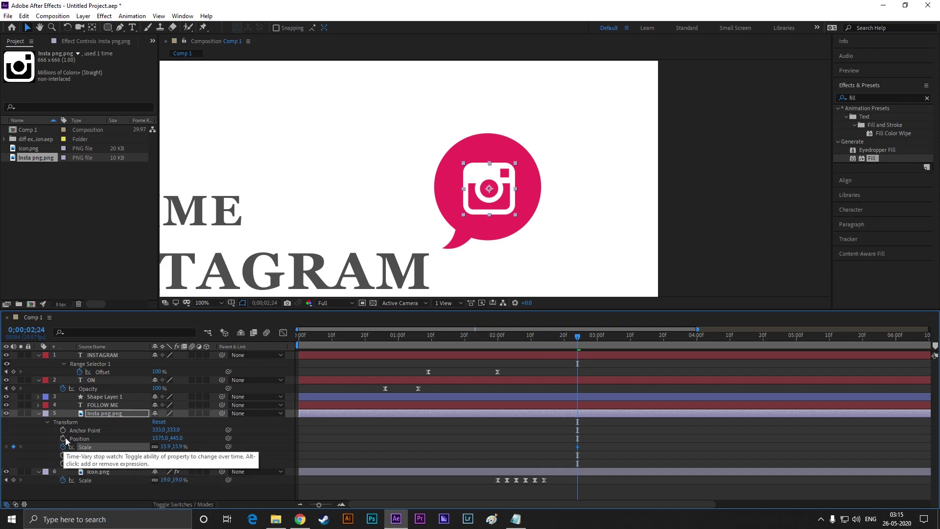
pyautogui.click(62, 438)
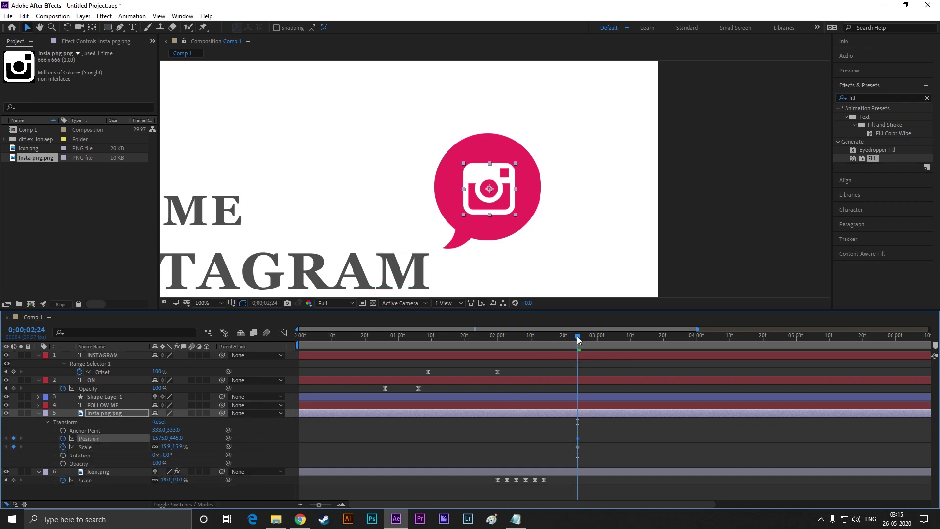
# At 02;14, move the camera image off-frame right to 2021.0, 445.0 and set Scale to 0%
pyautogui.moveTo(576, 336); pyautogui.dragTo(544, 338)
pyautogui.moveTo(498, 178); pyautogui.dragTo(715, 182)
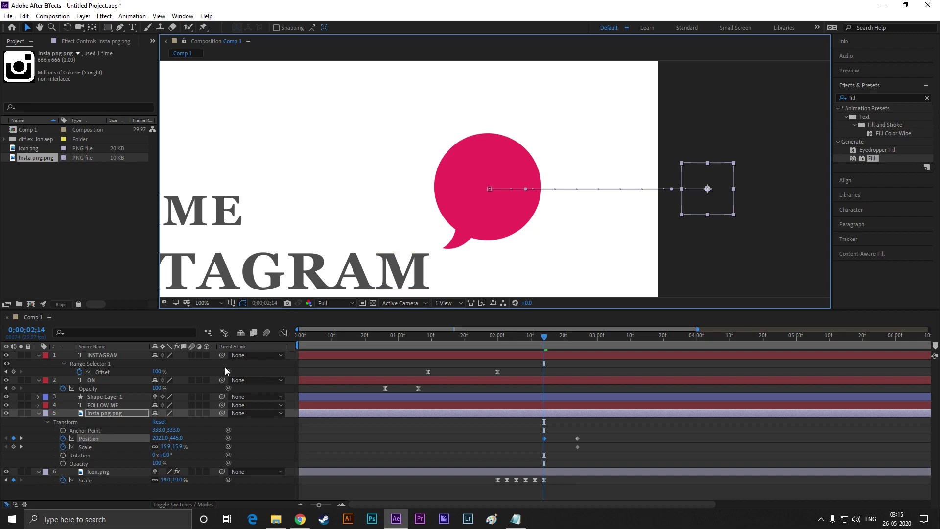
pyautogui.click(165, 446)
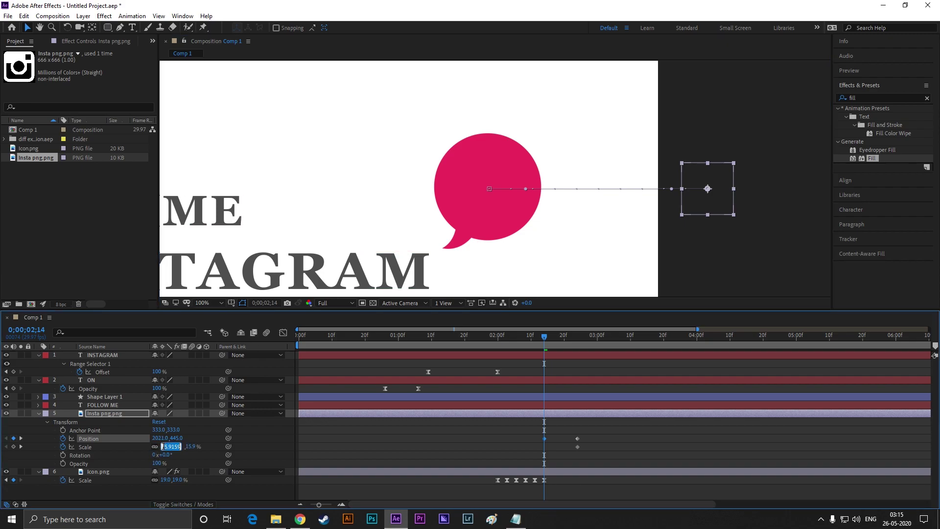
pyautogui.write('0')
pyautogui.press('Return')
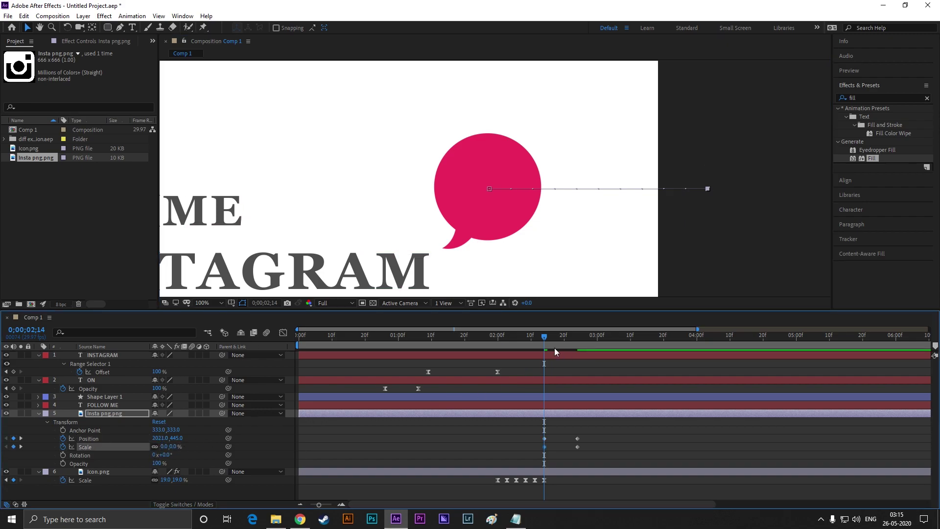
pyautogui.click(591, 434)
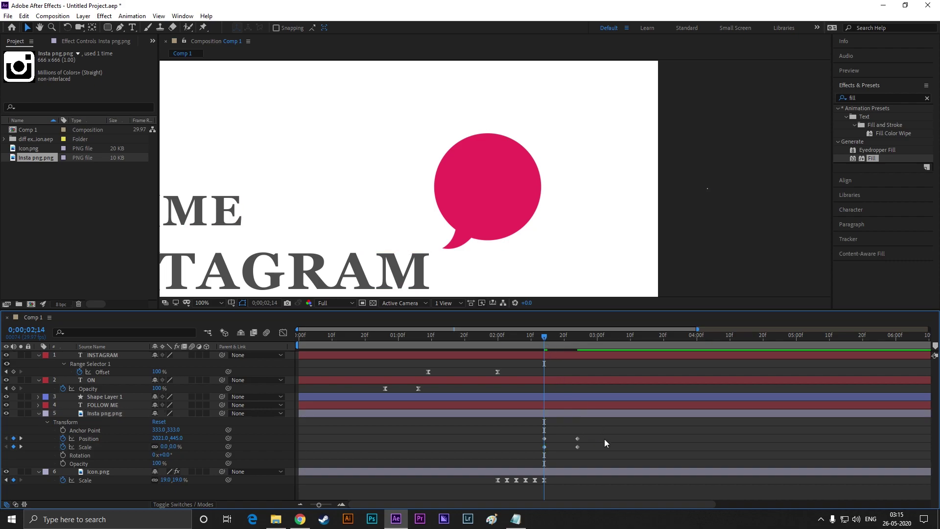
# Apply Easy Ease to the camera image's Position and Scale keyframes and preview the result
pyautogui.moveTo(604, 439); pyautogui.dragTo(508, 458)
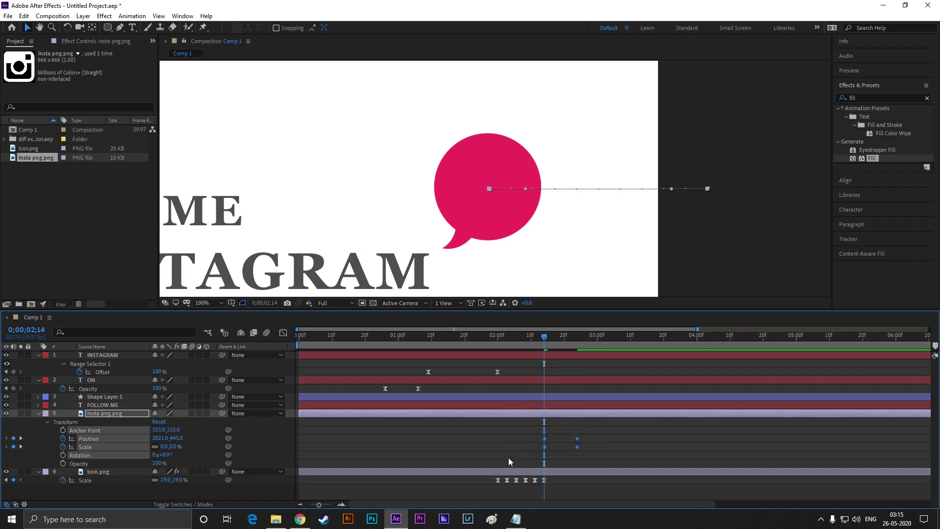
pyautogui.press('F9')
pyautogui.click(516, 437)
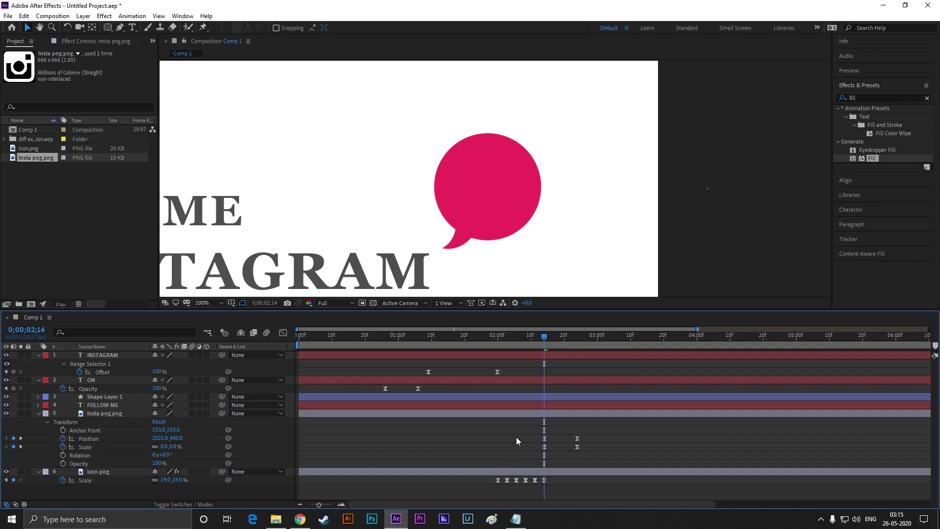
pyautogui.press('space')
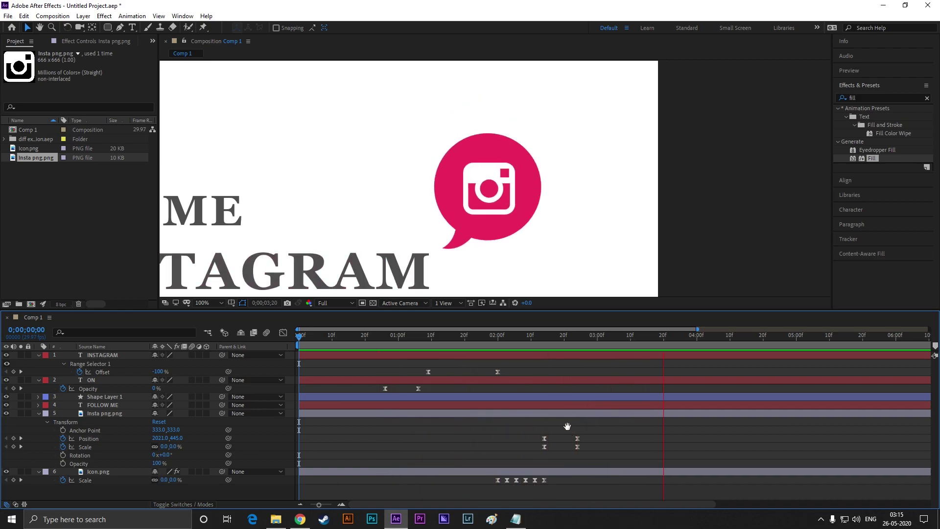
pyautogui.press('space')
# Replay the animation from the start, then collapse the INSTAGRAM text layer's properties
pyautogui.click(491, 227)
pyautogui.scroll(-4, 490, 223)
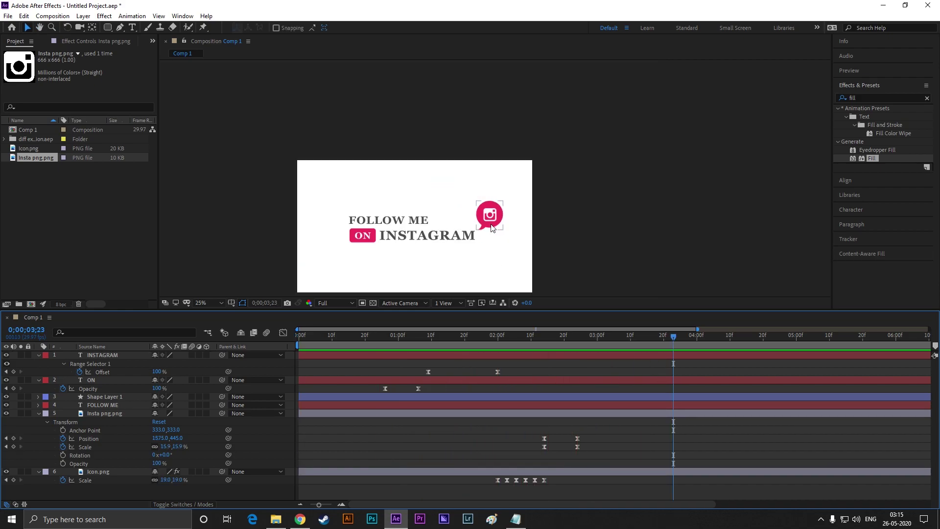
pyautogui.moveTo(673, 337); pyautogui.dragTo(300, 369)
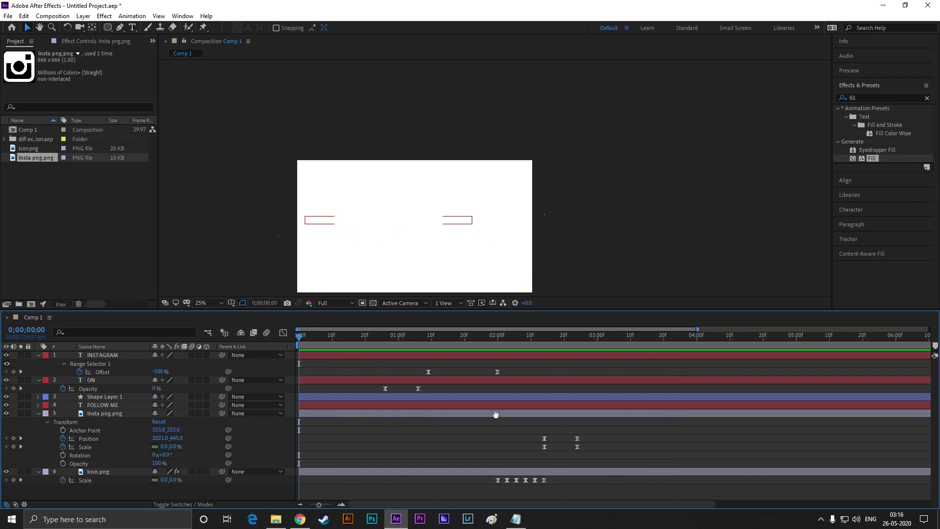
pyautogui.press('space')
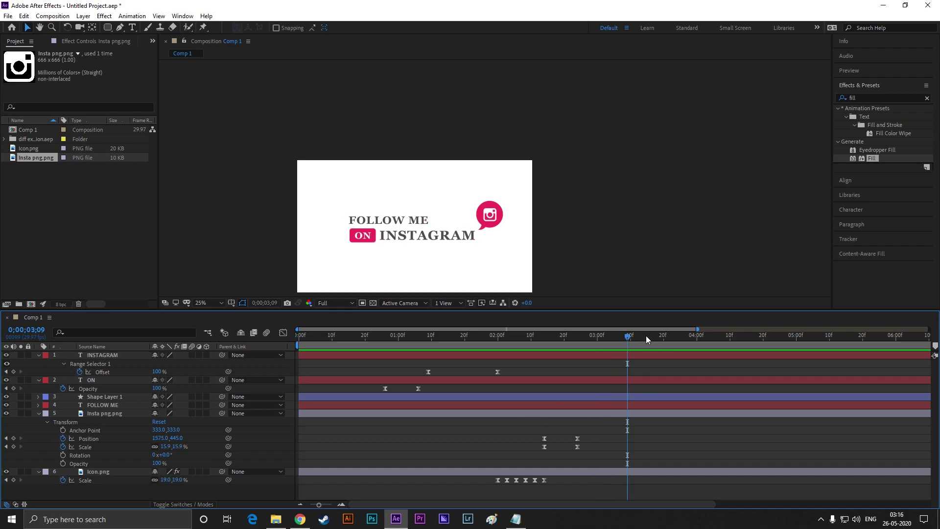
pyautogui.press('space')
pyautogui.click(43, 356)
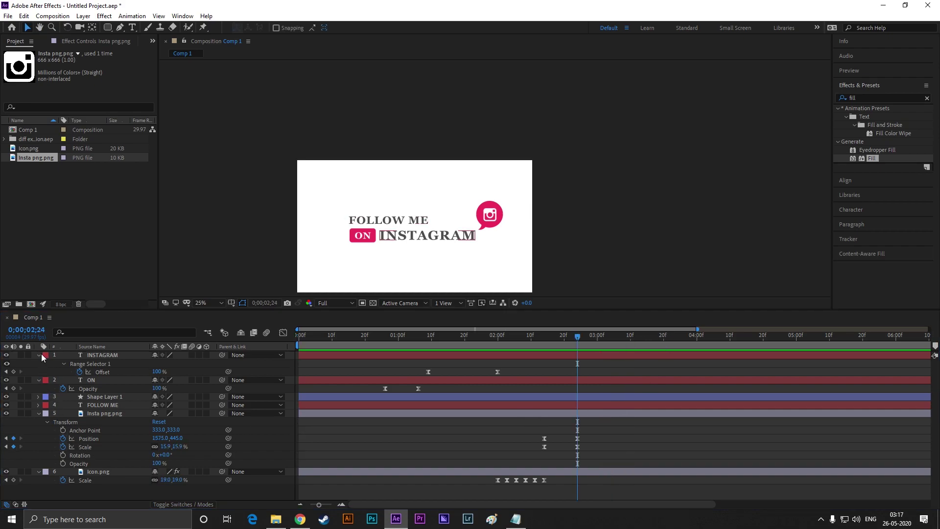
pyautogui.click(39, 355)
# Collapse the ON layer's opacity and drag the circle explosion comp into the timeline
pyautogui.click(38, 364)
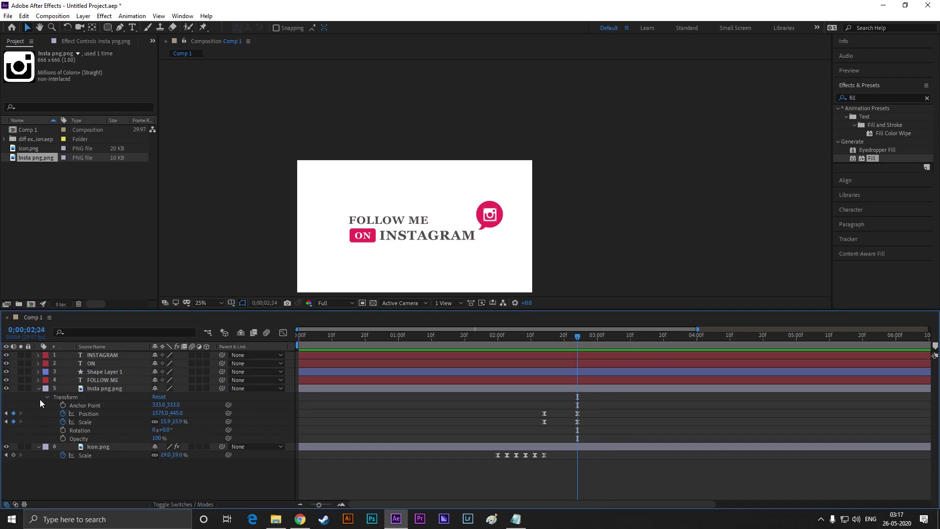
pyautogui.click(4, 139)
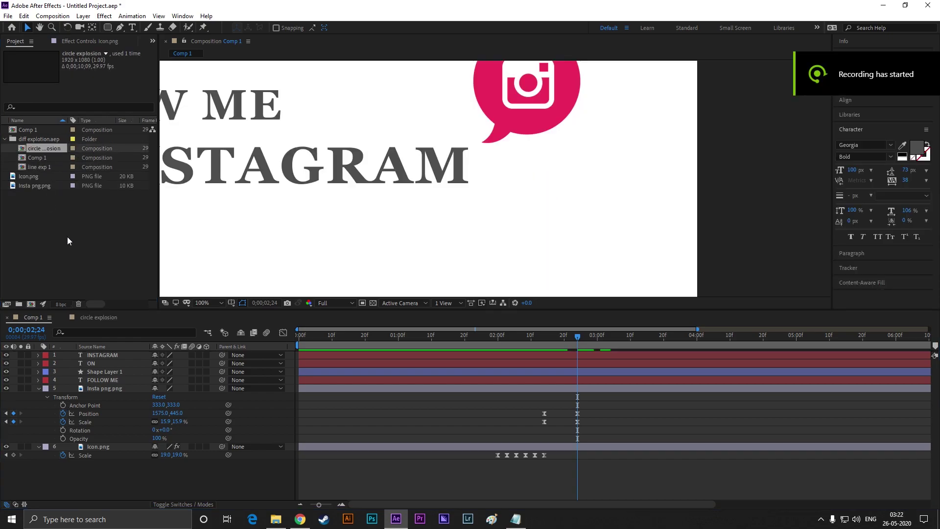
pyautogui.click(30, 165)
pyautogui.click(46, 147)
pyautogui.moveTo(46, 147); pyautogui.dragTo(98, 466)
# Place the circle explosion below INSTAGRAM and delay its start to about 02;24
pyautogui.scroll(-4, 389, 210)
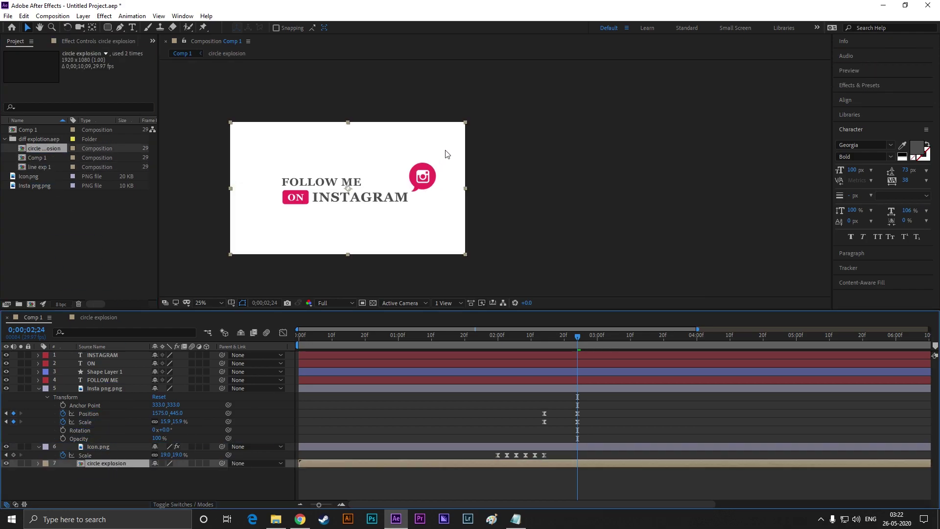
pyautogui.scroll(2, 391, 191)
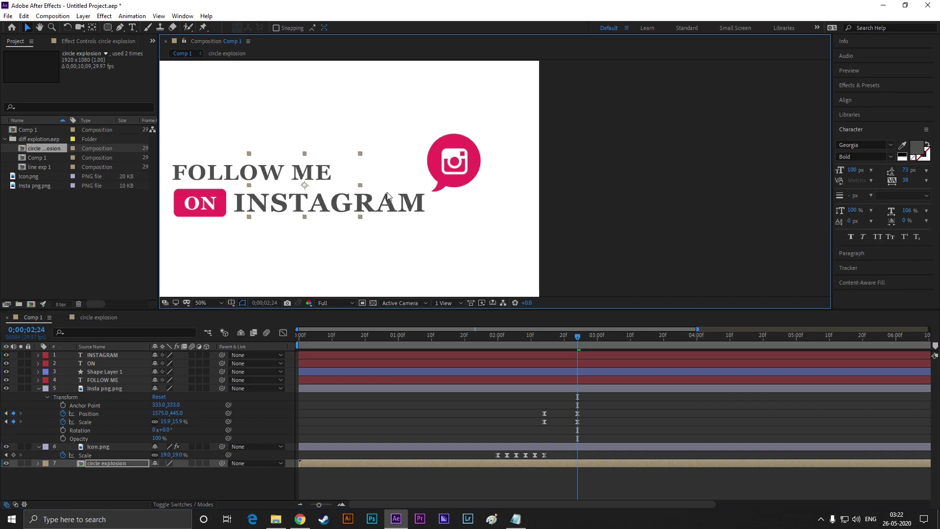
pyautogui.moveTo(298, 194); pyautogui.dragTo(422, 234)
pyautogui.moveTo(520, 463); pyautogui.dragTo(626, 464)
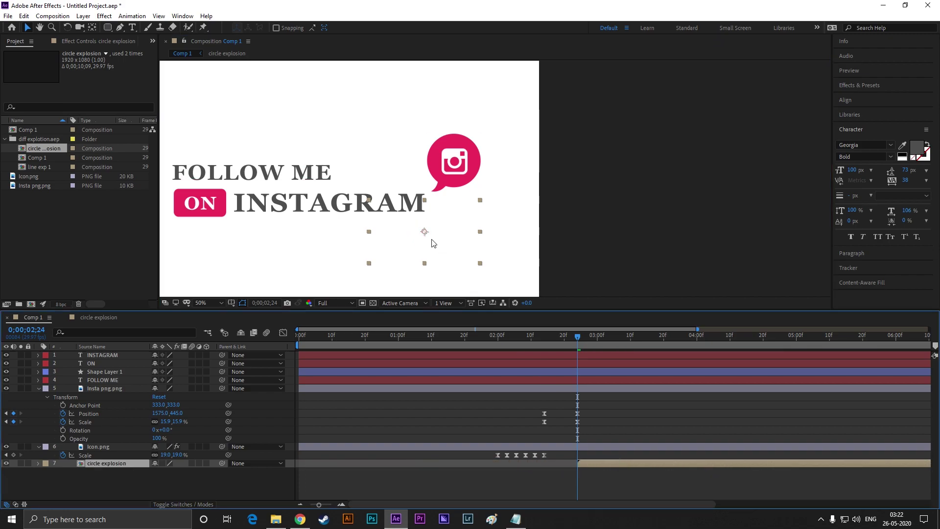
pyautogui.scroll(2, 433, 244)
pyautogui.moveTo(578, 337); pyautogui.dragTo(591, 342)
# Shrink the circle explosion and fine-tune its position while stepping through its frames
pyautogui.moveTo(418, 224); pyautogui.dragTo(417, 202)
pyautogui.moveTo(597, 333); pyautogui.dragTo(616, 338)
pyautogui.moveTo(528, 266); pyautogui.dragTo(497, 246)
pyautogui.click(610, 337)
pyautogui.press('space')
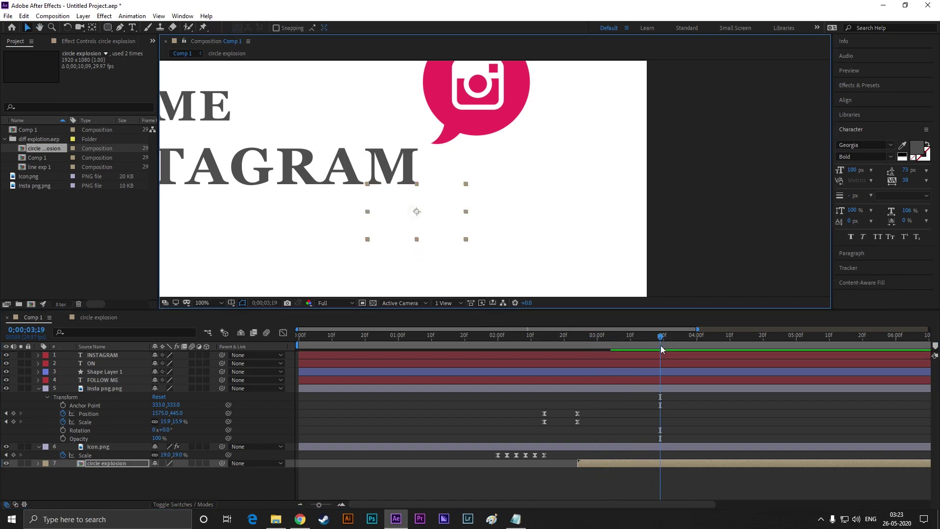
pyautogui.moveTo(660, 342); pyautogui.dragTo(637, 342)
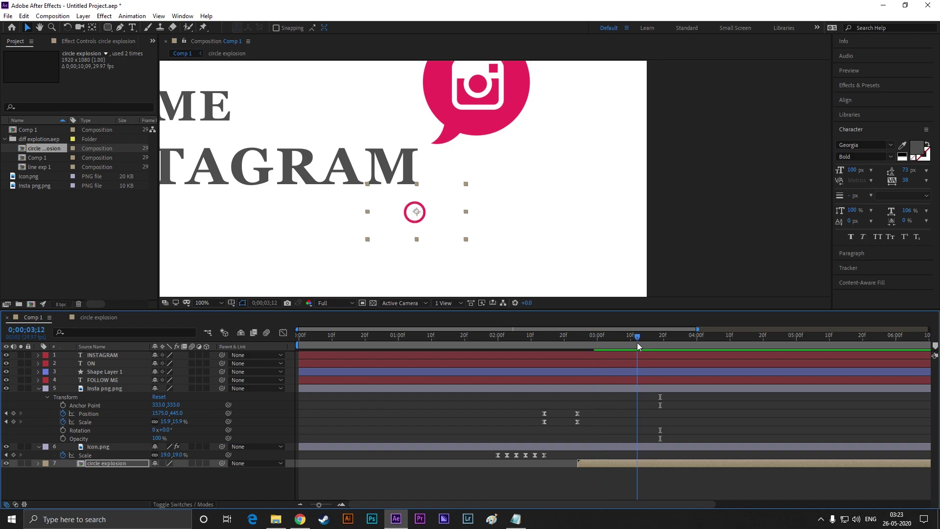
pyautogui.click(416, 214)
pyautogui.moveTo(415, 213); pyautogui.dragTo(423, 218)
# Deselect the explosion and bring the current time back to 02;29
pyautogui.click(454, 250)
pyautogui.scroll(-3, 453, 249)
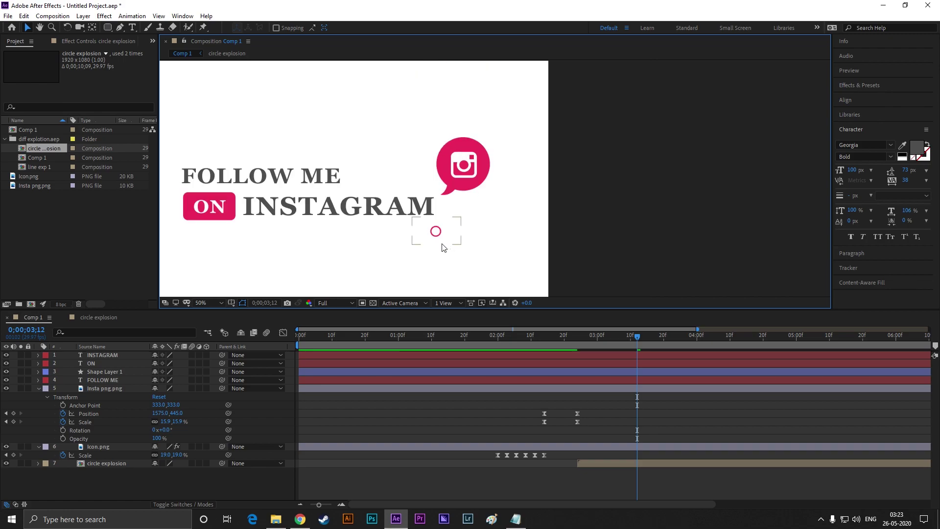
pyautogui.scroll(3, 466, 230)
pyautogui.moveTo(634, 338); pyautogui.dragTo(594, 345)
pyautogui.click(480, 255)
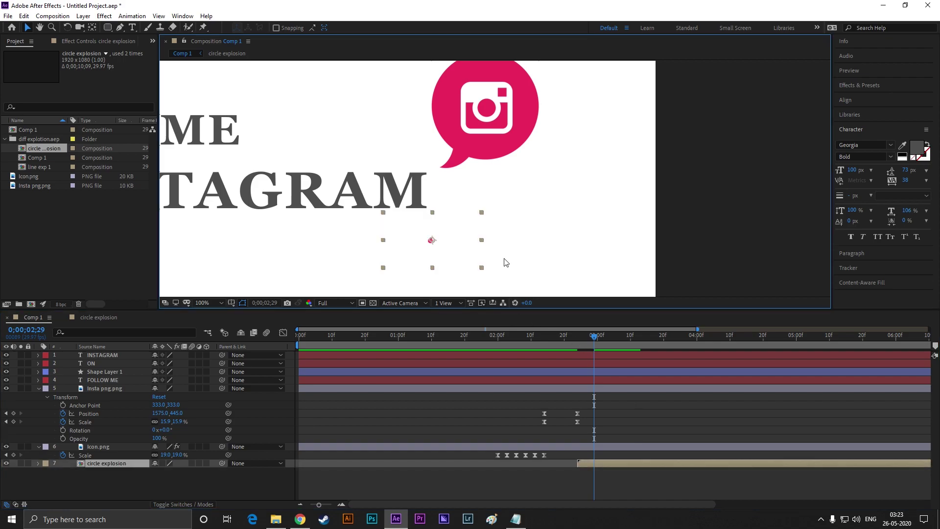
# Add a new empty text layer and type the Instagram handle into it
pyautogui.scroll(-2, 504, 259)
pyautogui.click(352, 264)
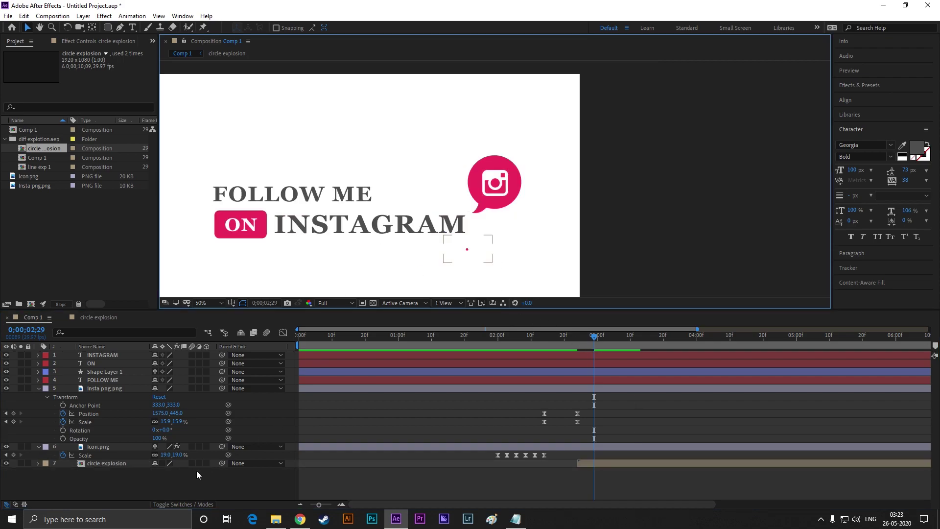
pyautogui.rightClick(169, 489)
pyautogui.moveTo(207, 385)
pyautogui.click(324, 397)
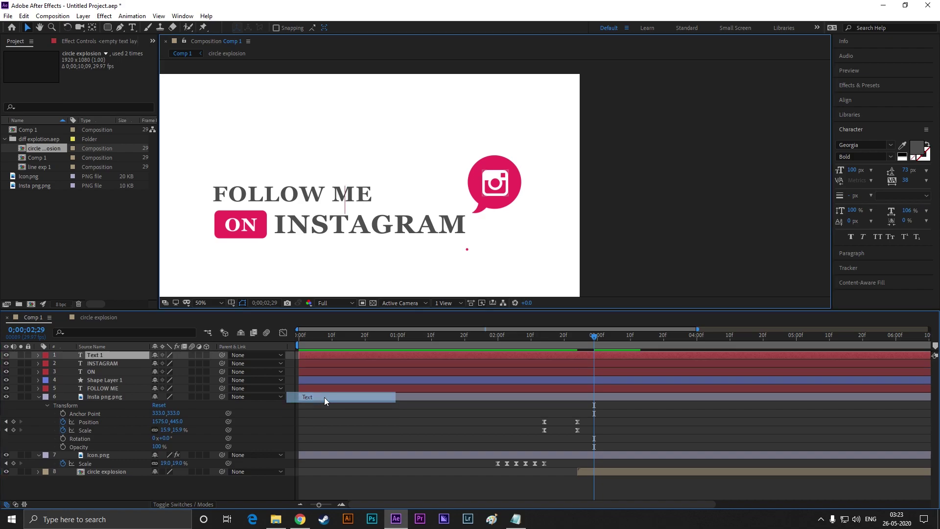
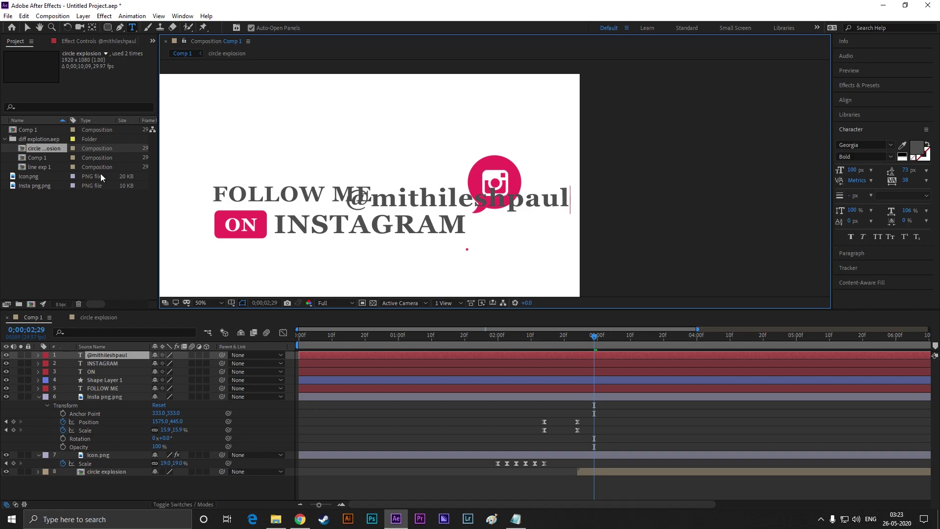
# Scale the handle text down proportionally and move it beneath INSTAGRAM
pyautogui.click(27, 29)
pyautogui.moveTo(571, 191); pyautogui.dragTo(536, 203)
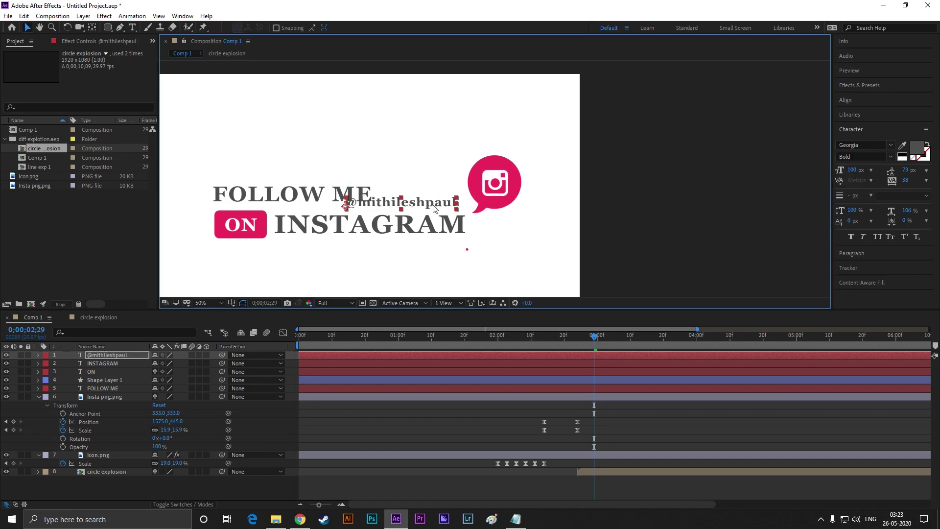
pyautogui.moveTo(433, 209); pyautogui.dragTo(426, 254)
pyautogui.scroll(4, 426, 253)
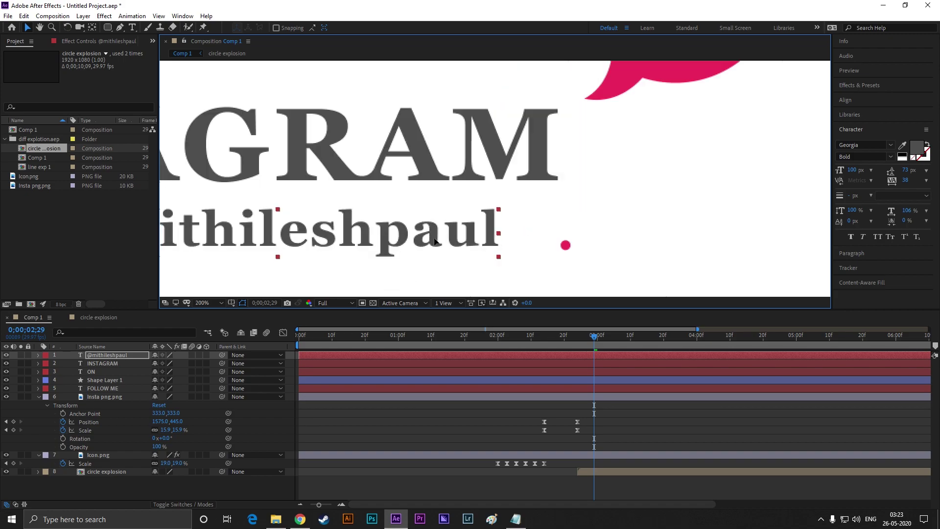
pyautogui.scroll(-2, 441, 237)
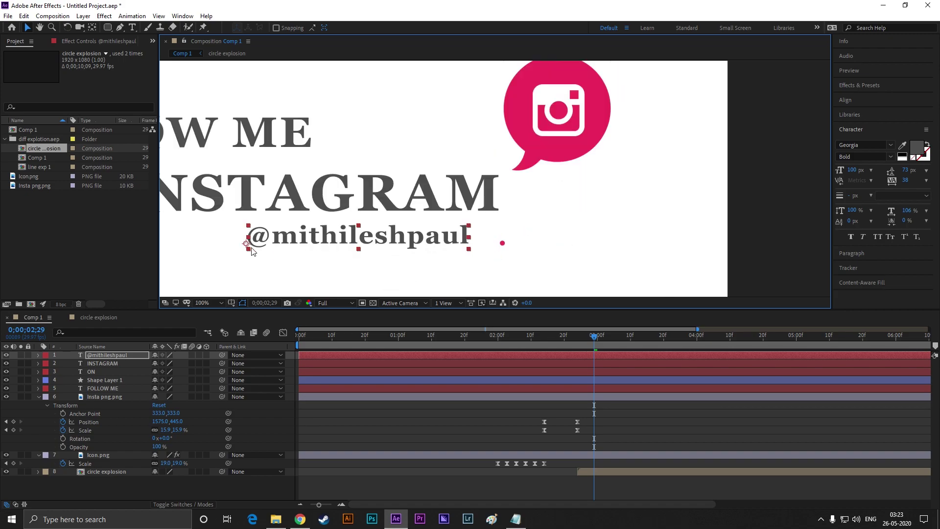
pyautogui.hotkey('ctrl', 'z')
pyautogui.moveTo(301, 242); pyautogui.dragTo(374, 237)
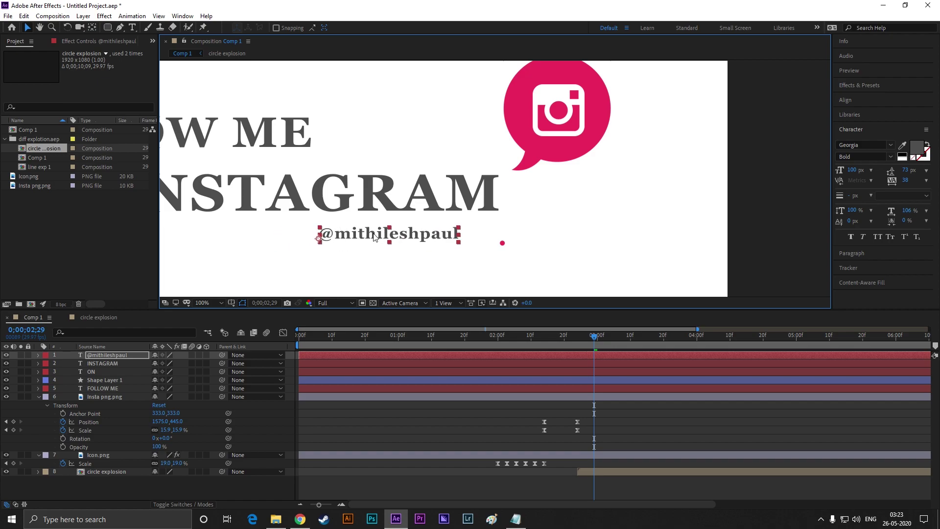
pyautogui.moveTo(459, 228); pyautogui.dragTo(438, 239)
# Reveal the handle layer's Transform properties in the timeline, then deselect it
pyautogui.scroll(-2, 413, 262)
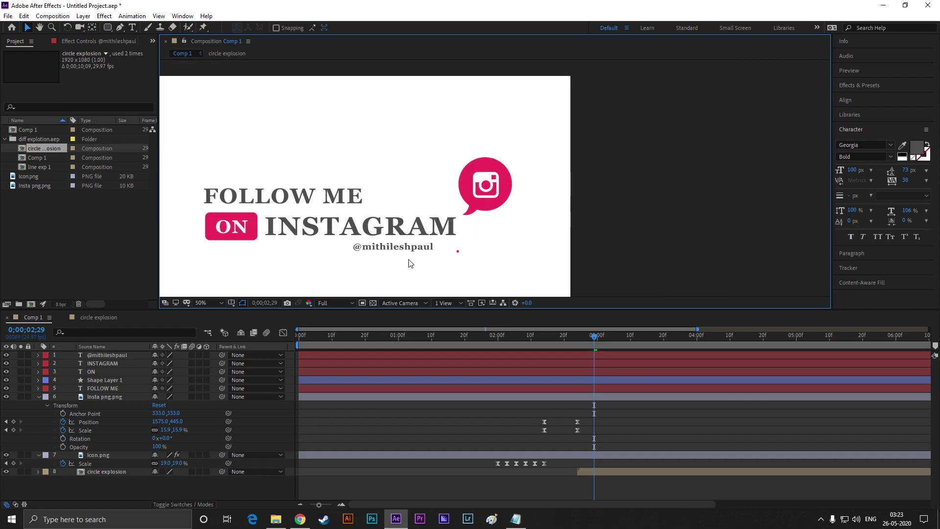
pyautogui.scroll(4, 417, 248)
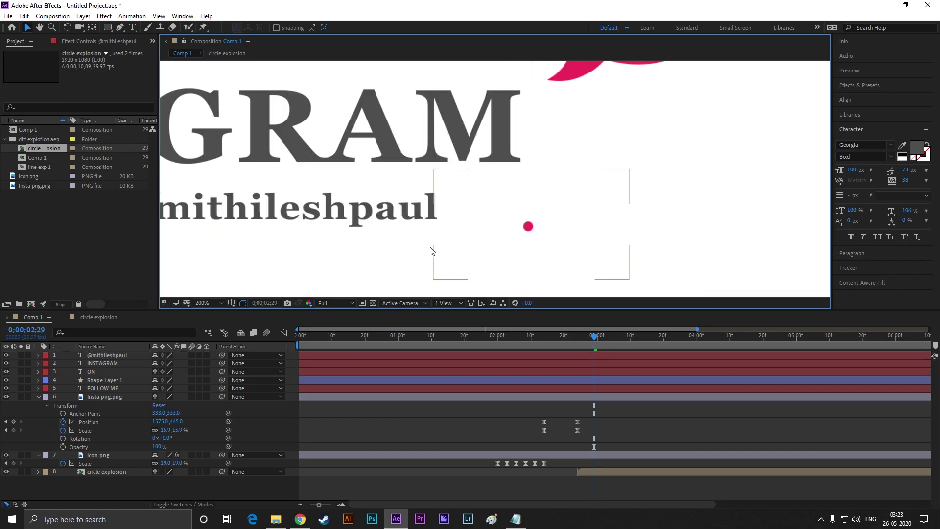
pyautogui.scroll(-4, 413, 262)
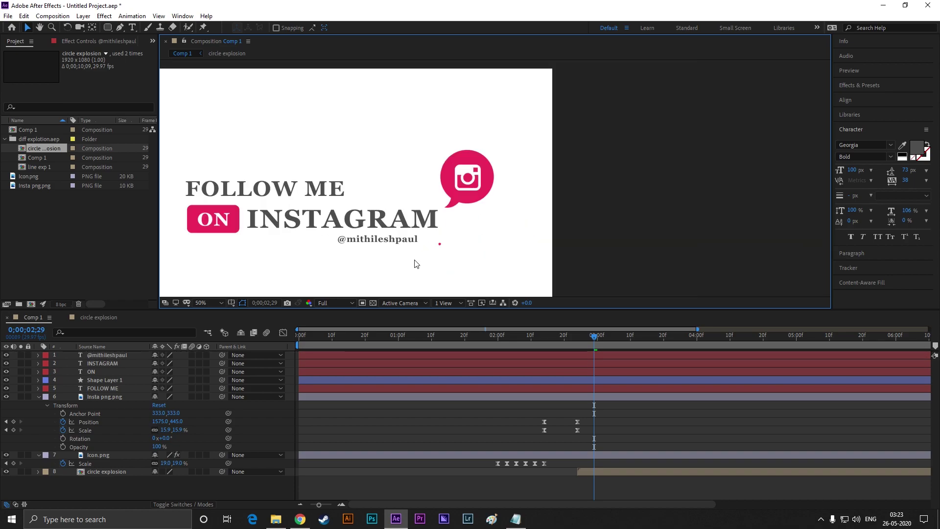
pyautogui.scroll(2, 415, 264)
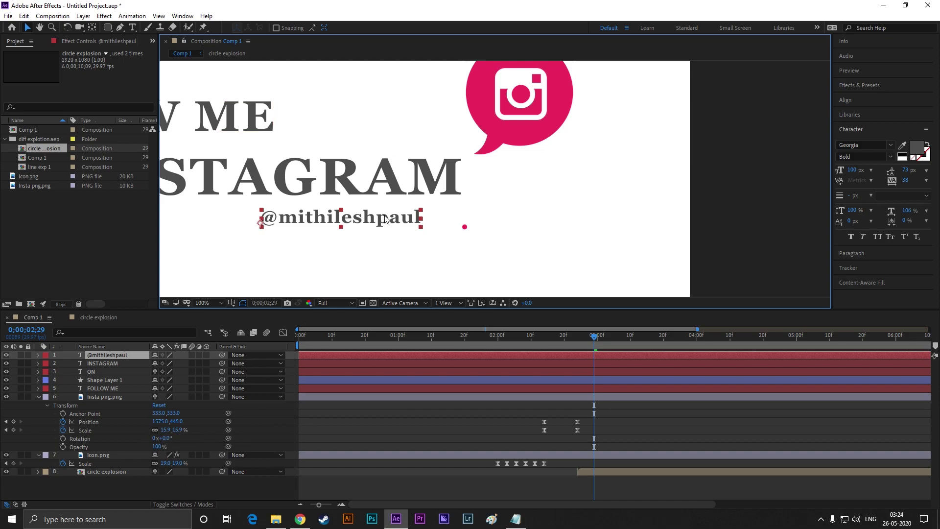
pyautogui.click(98, 358)
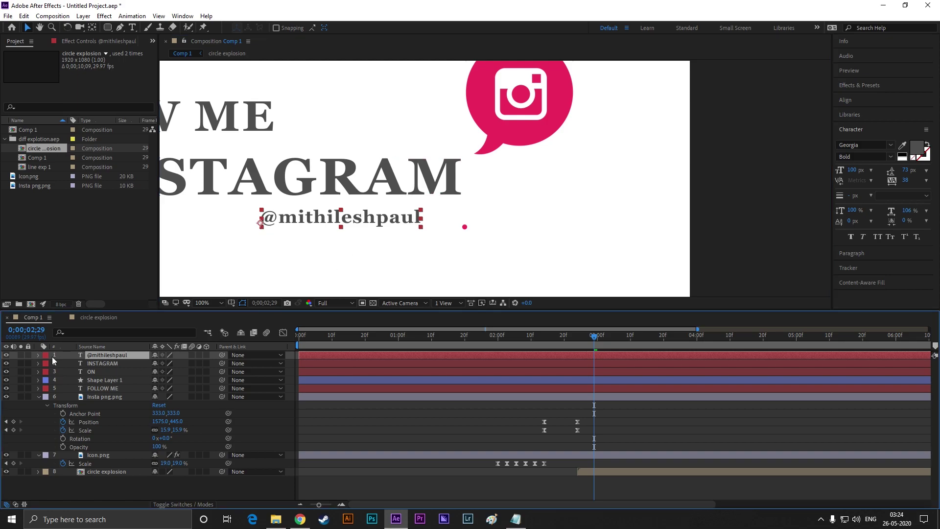
pyautogui.click(38, 355)
pyautogui.click(46, 372)
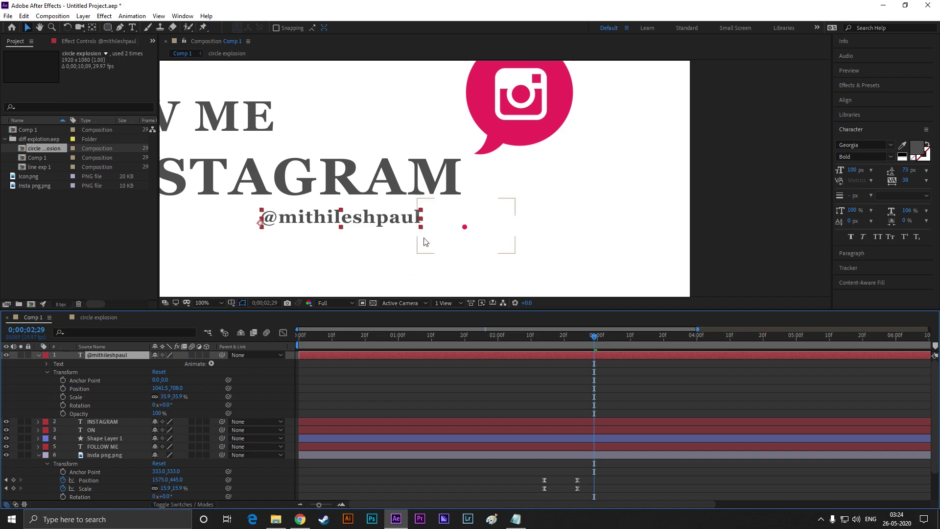
pyautogui.click(393, 243)
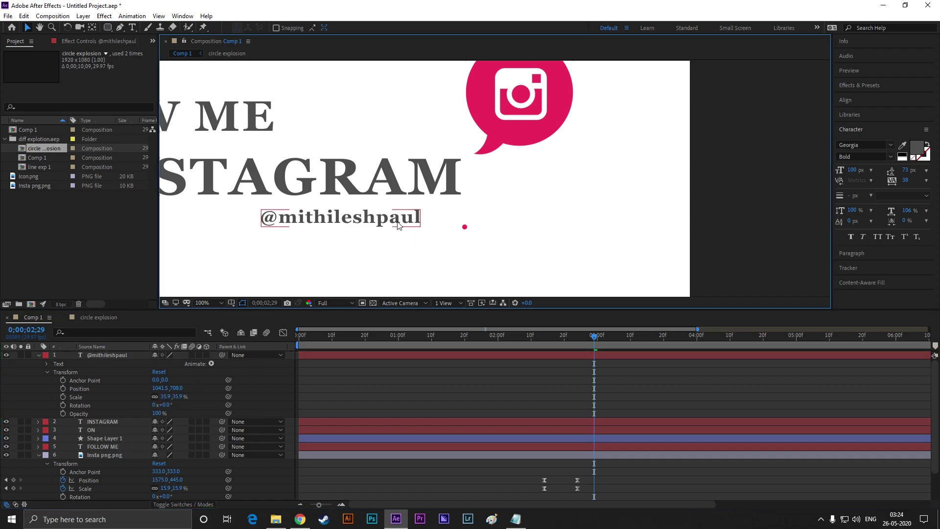
# Move the handle text further right and shift its anchor point toward its right end
pyautogui.moveTo(398, 226); pyautogui.dragTo(440, 228)
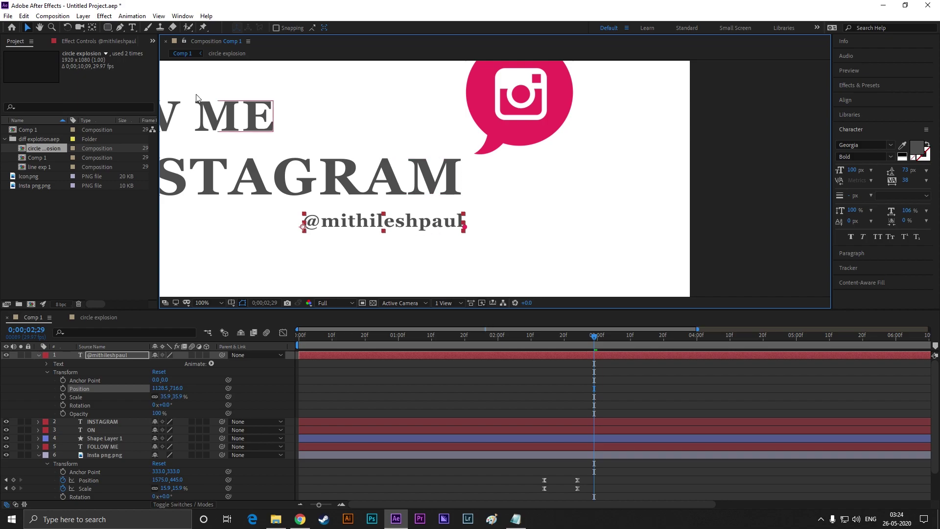
pyautogui.click(92, 27)
pyautogui.moveTo(303, 226); pyautogui.dragTo(464, 227)
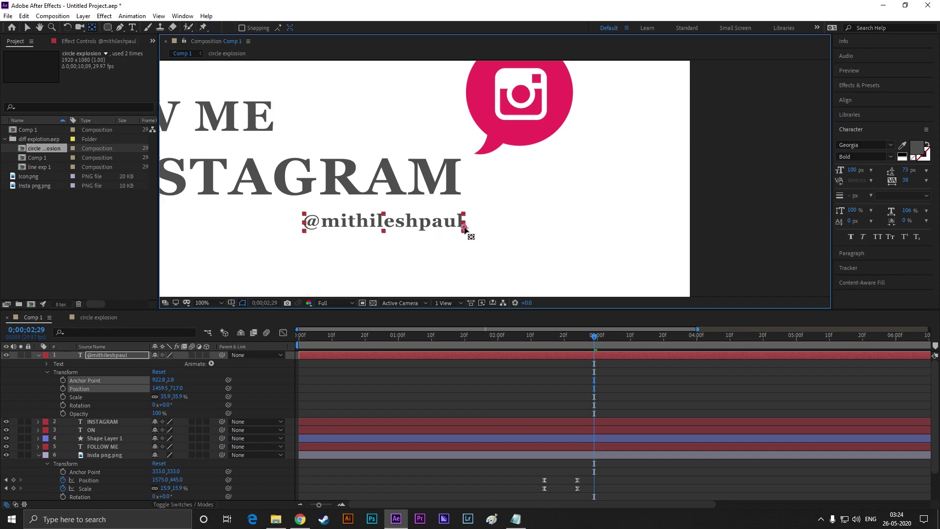
pyautogui.click(27, 28)
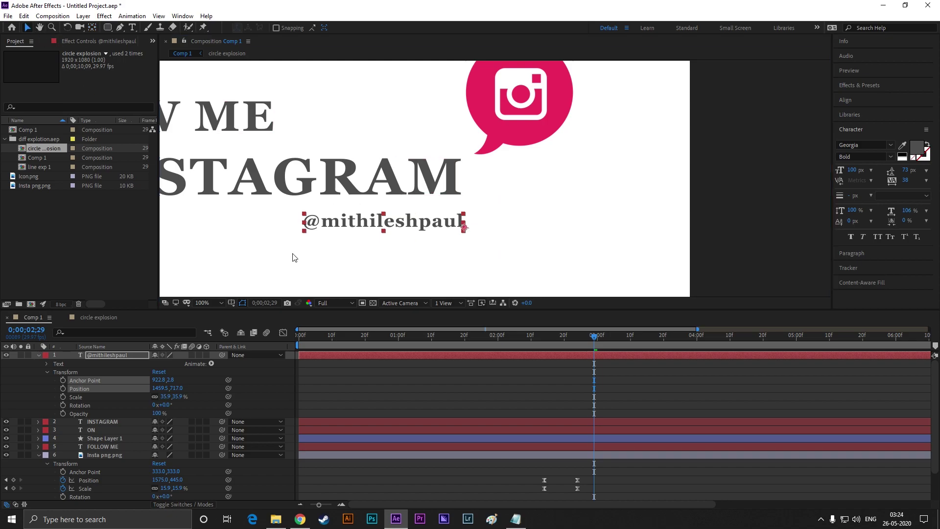
pyautogui.click(340, 267)
# Add Position and Scale keyframes with the handle at 0% scale at 2;29
pyautogui.click(587, 355)
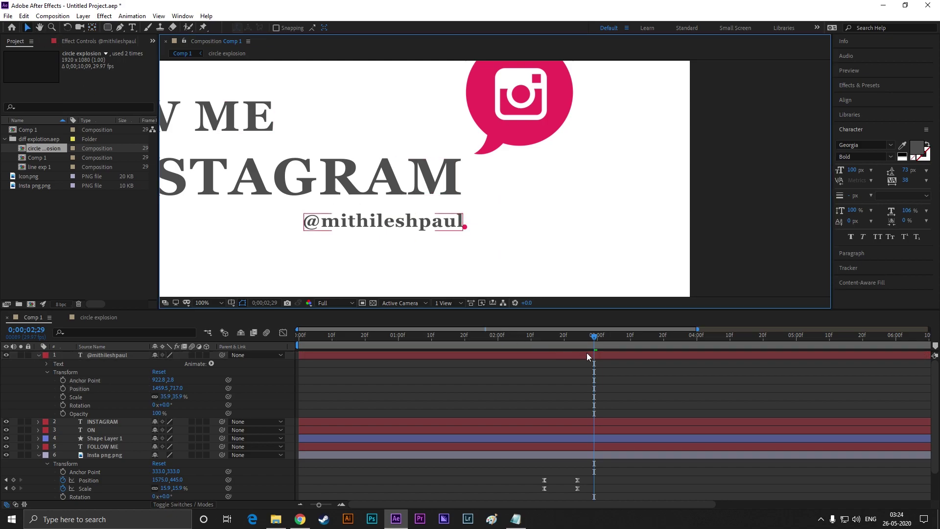
pyautogui.click(63, 396)
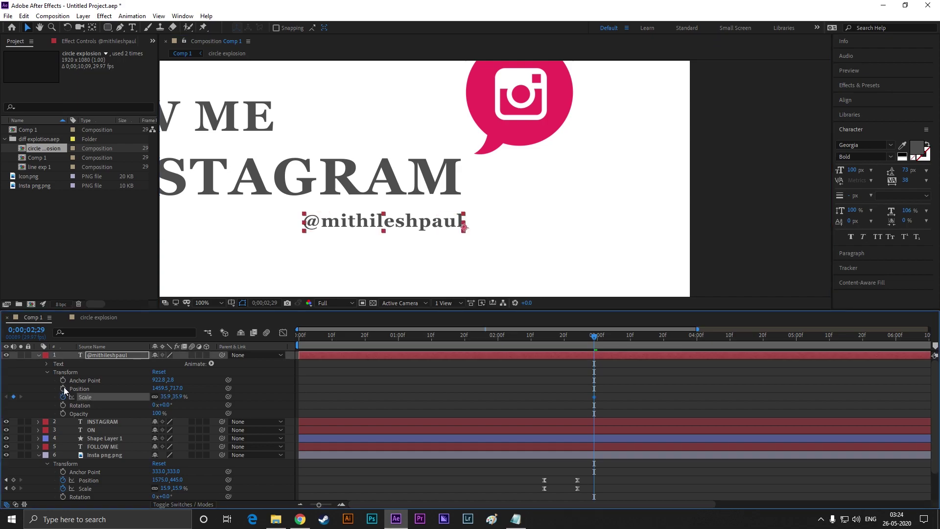
pyautogui.click(62, 388)
pyautogui.click(165, 397)
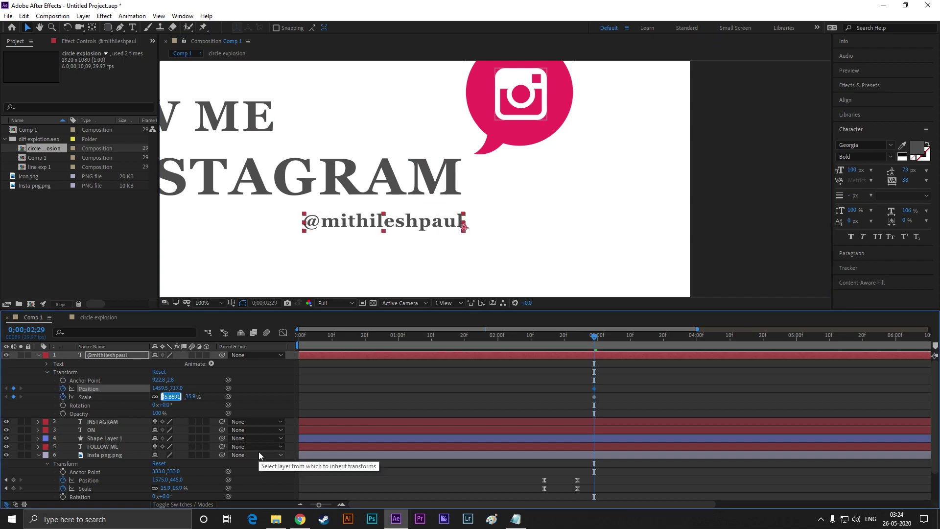
pyautogui.write('0')
pyautogui.press('Return')
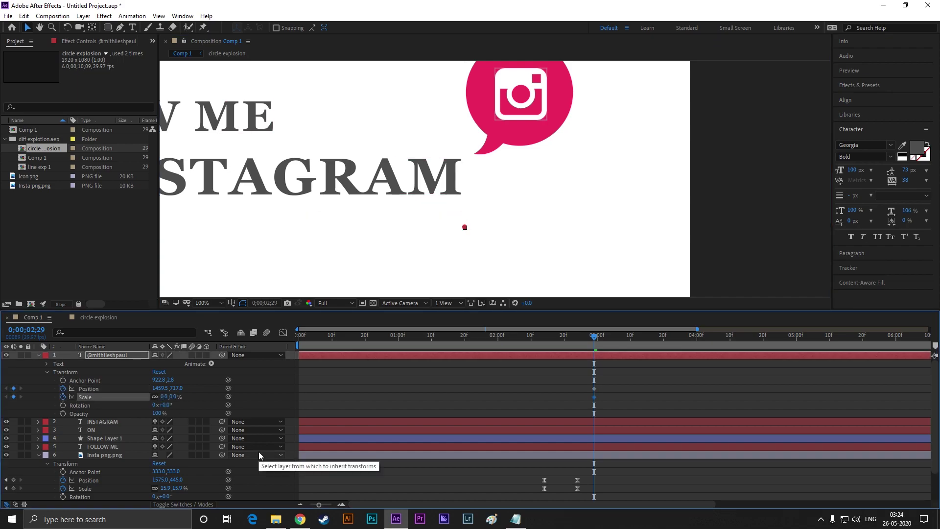
# At 3;10, set the handle's scale to 35% and place it under INSTAGRAM
pyautogui.moveTo(594, 341); pyautogui.dragTo(631, 341)
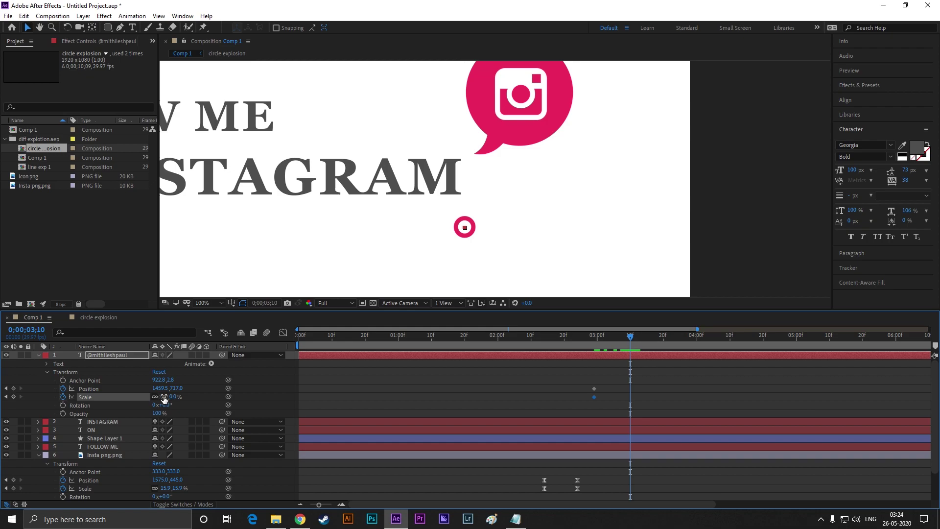
pyautogui.click(164, 397)
pyautogui.write('35')
pyautogui.press('Return')
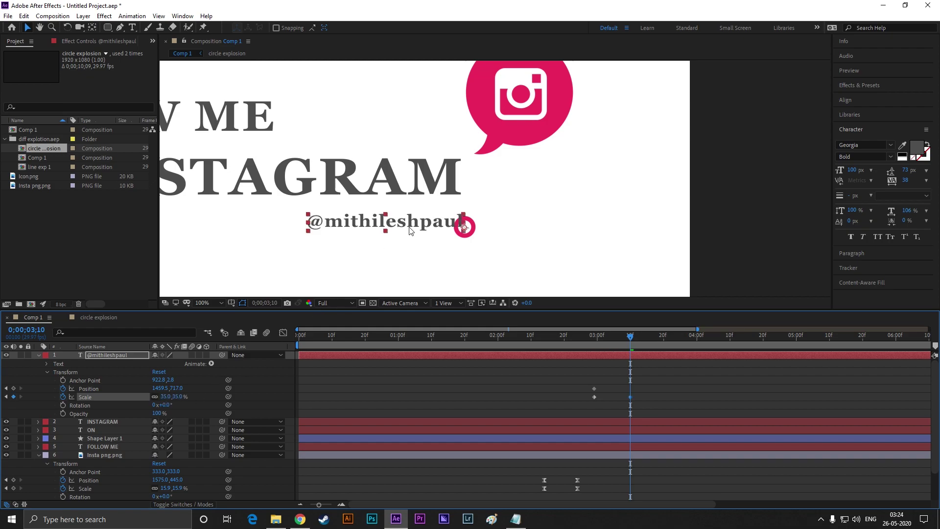
pyautogui.moveTo(410, 230); pyautogui.dragTo(375, 221)
pyautogui.click(398, 258)
# Apply Easy Ease (F9) to the handle's keyframes and preview from the beginning
pyautogui.scroll(-2, 396, 256)
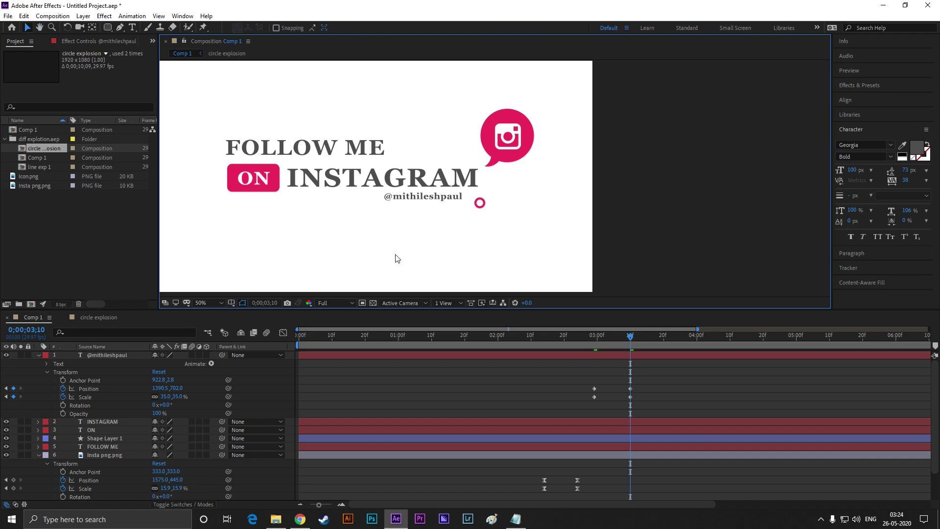
pyautogui.moveTo(630, 339); pyautogui.dragTo(633, 340)
pyautogui.moveTo(661, 377); pyautogui.dragTo(565, 407)
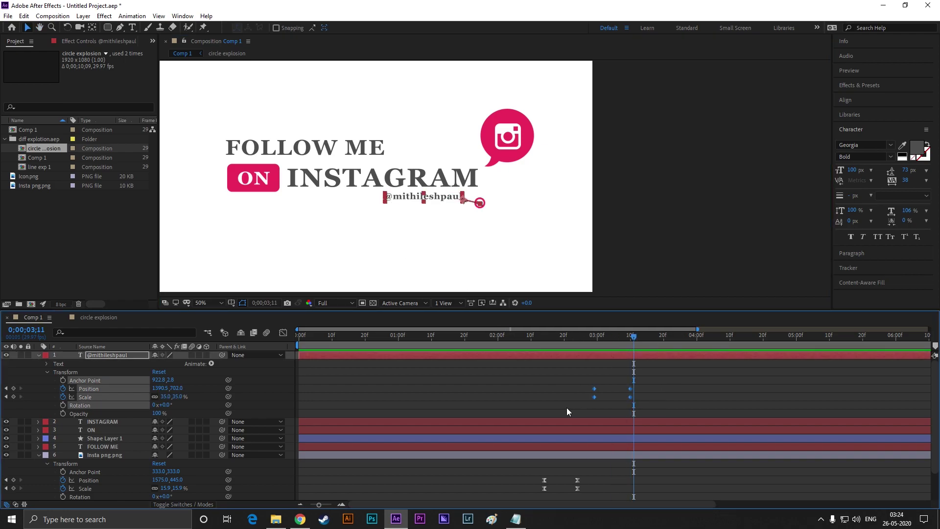
pyautogui.press('F9')
pyautogui.click(547, 386)
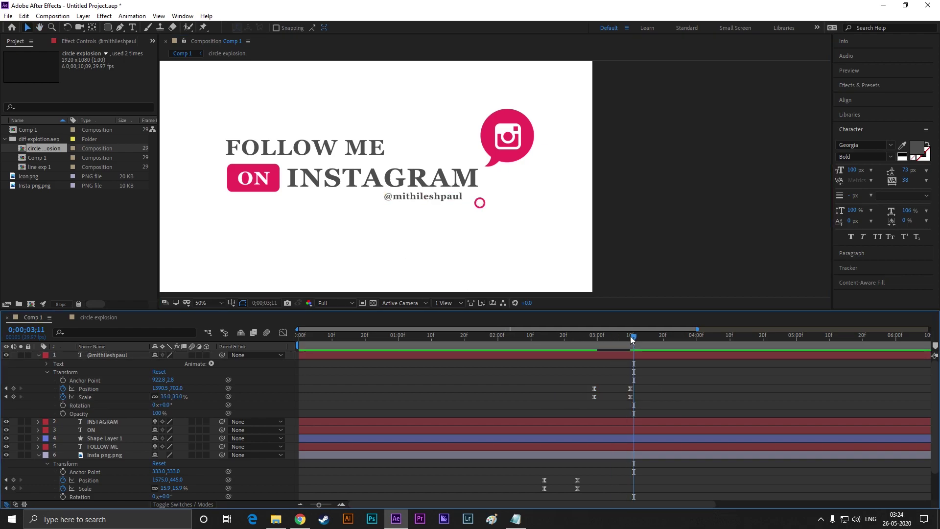
pyautogui.press('space')
pyautogui.press('space')
pyautogui.press('Home')
pyautogui.press('space')
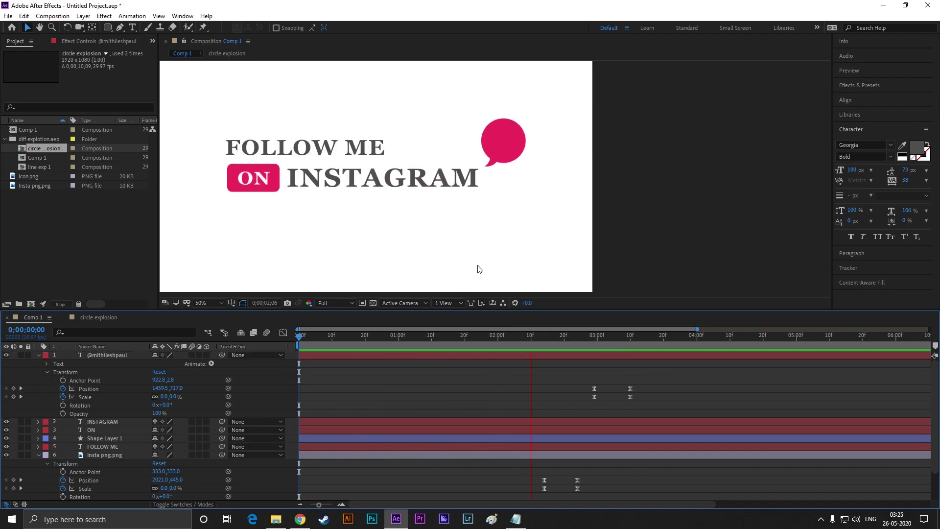
pyautogui.press('space')
pyautogui.scroll(-2, 473, 250)
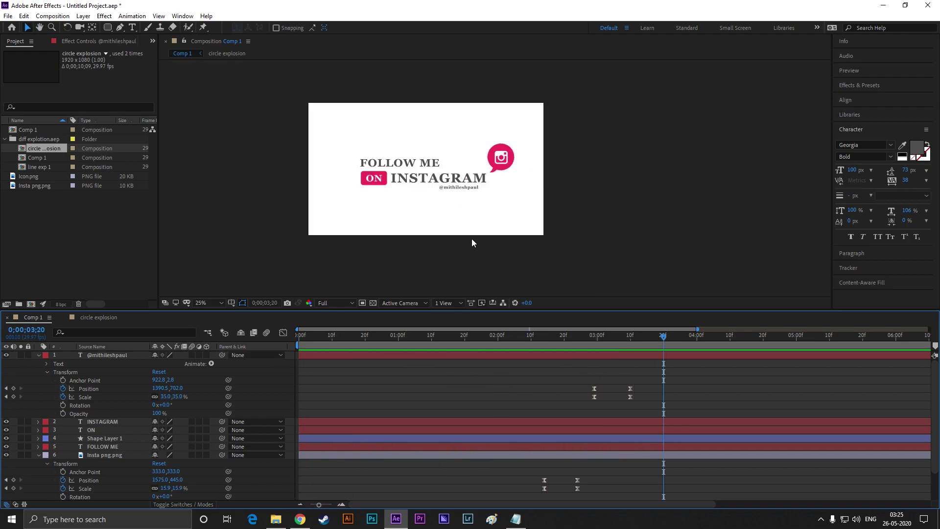
pyautogui.scroll(2, 445, 134)
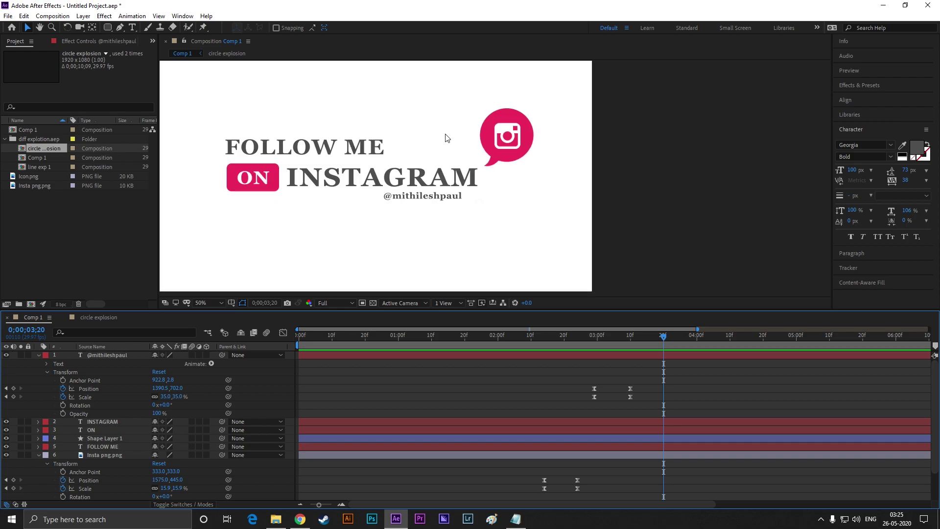
pyautogui.scroll(-2, 470, 215)
pyautogui.moveTo(475, 223); pyautogui.dragTo(470, 233)
pyautogui.press('v')
pyautogui.press('.')
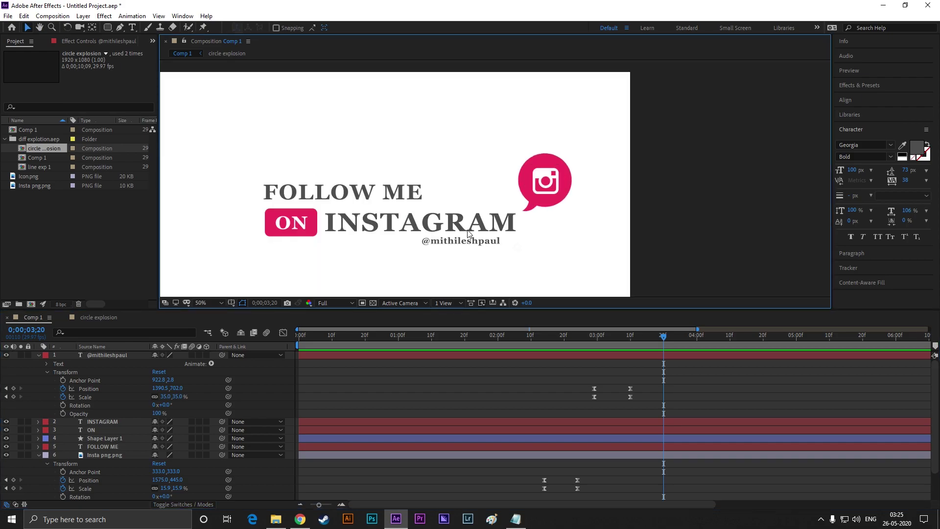
# Collapse the handle, Insta png.png and Icon.png layers' properties
pyautogui.moveTo(662, 338); pyautogui.dragTo(616, 338)
pyautogui.click(38, 354)
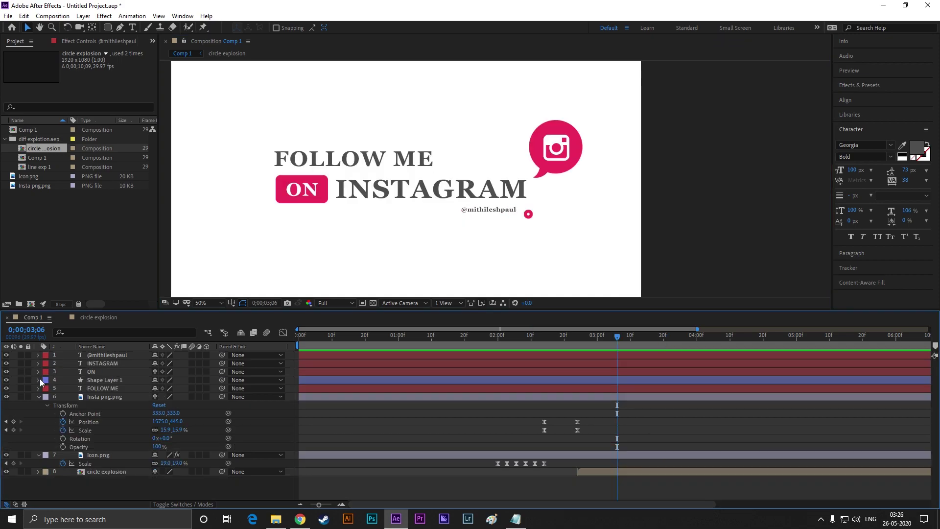
pyautogui.click(38, 397)
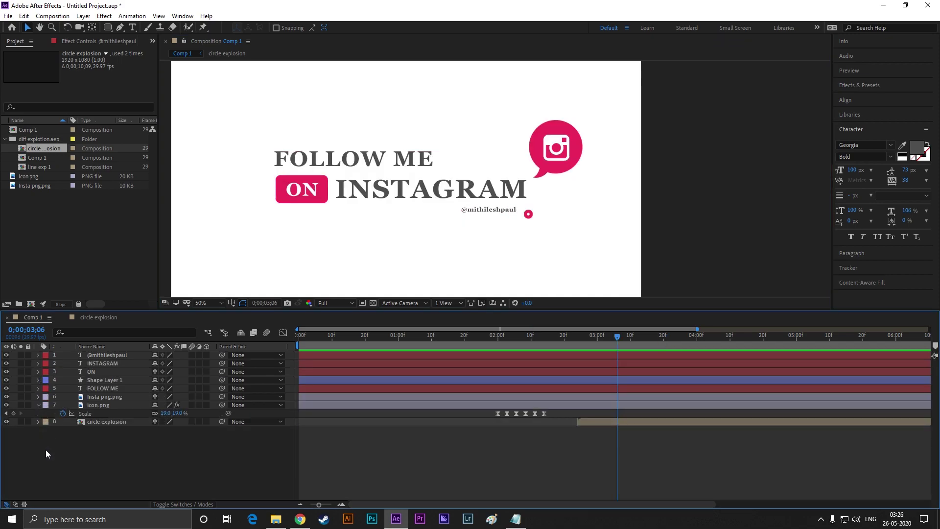
pyautogui.click(39, 405)
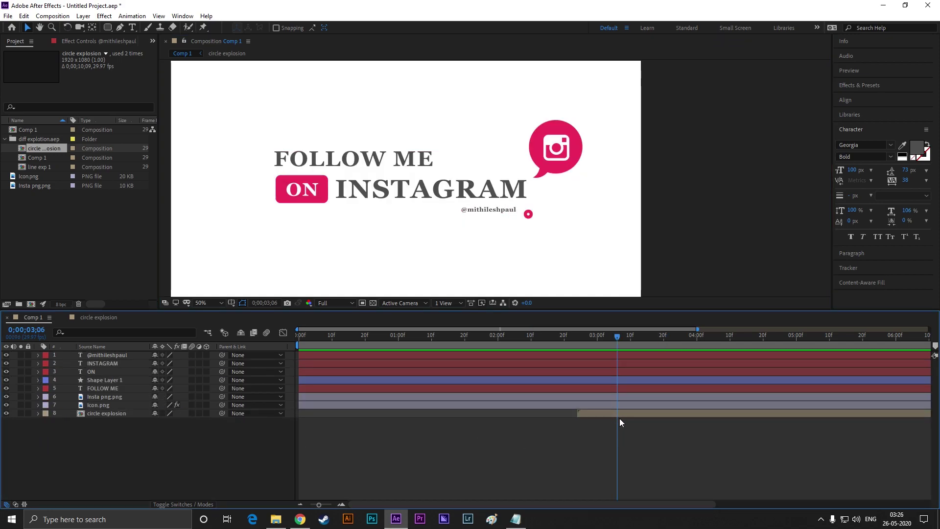
pyautogui.moveTo(445, 451); pyautogui.dragTo(647, 348)
# Trim all eight layers' out points to 0;00;03;29 with Alt+]
pyautogui.moveTo(29, 443); pyautogui.dragTo(128, 348)
pyautogui.click(697, 340)
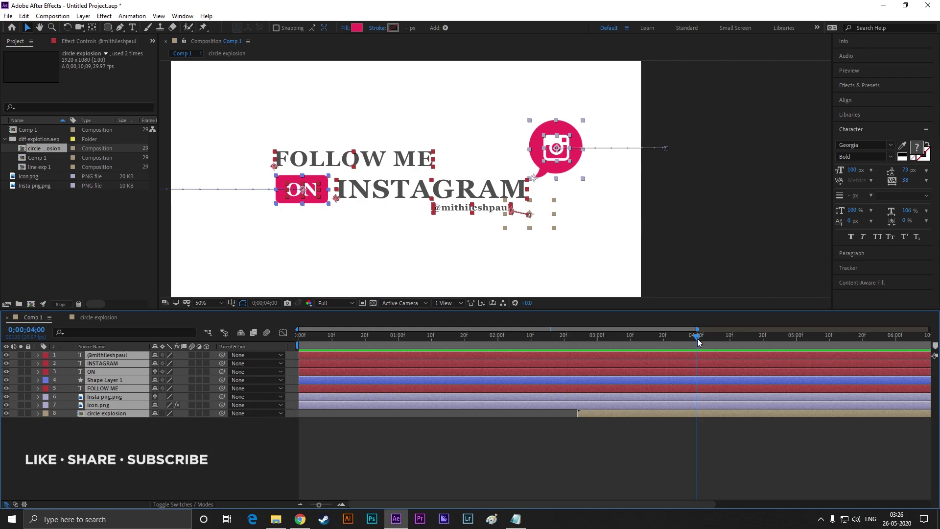
pyautogui.moveTo(697, 341); pyautogui.dragTo(695, 340)
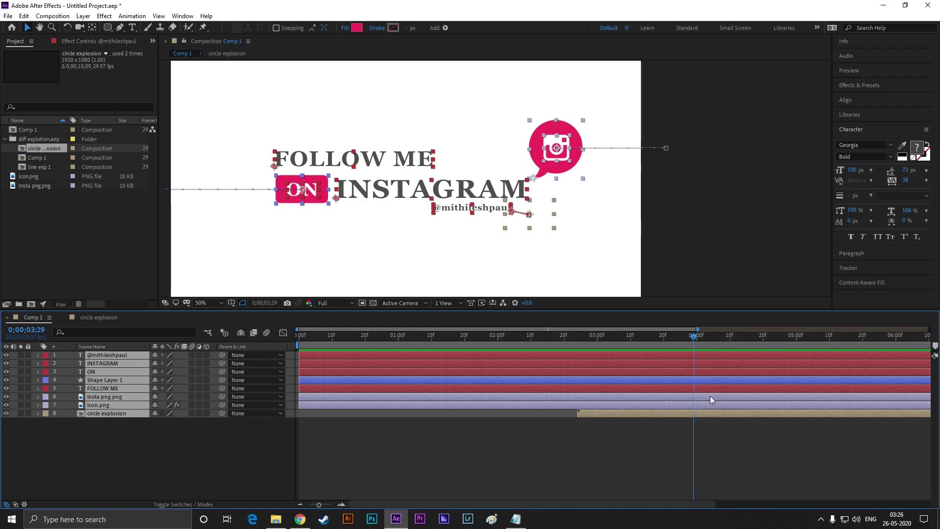
pyautogui.hotkey('alt', ']')
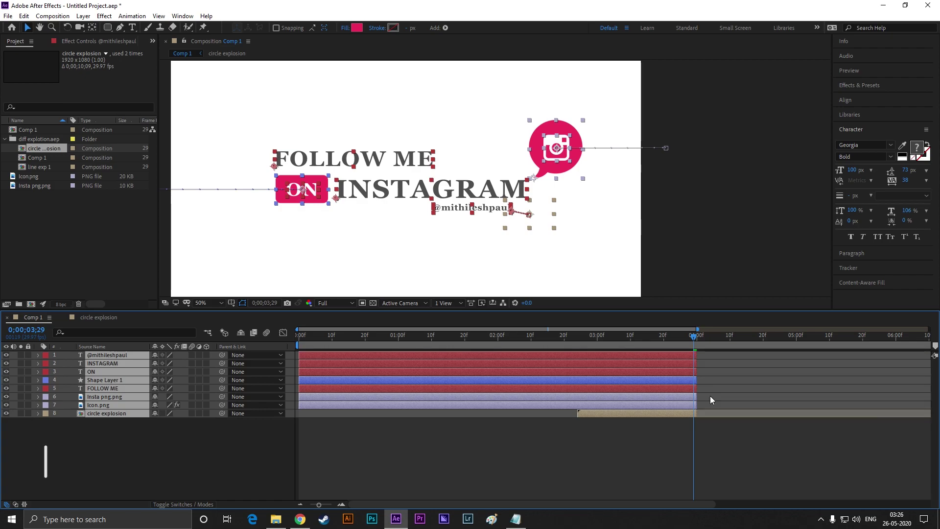
pyautogui.click(574, 433)
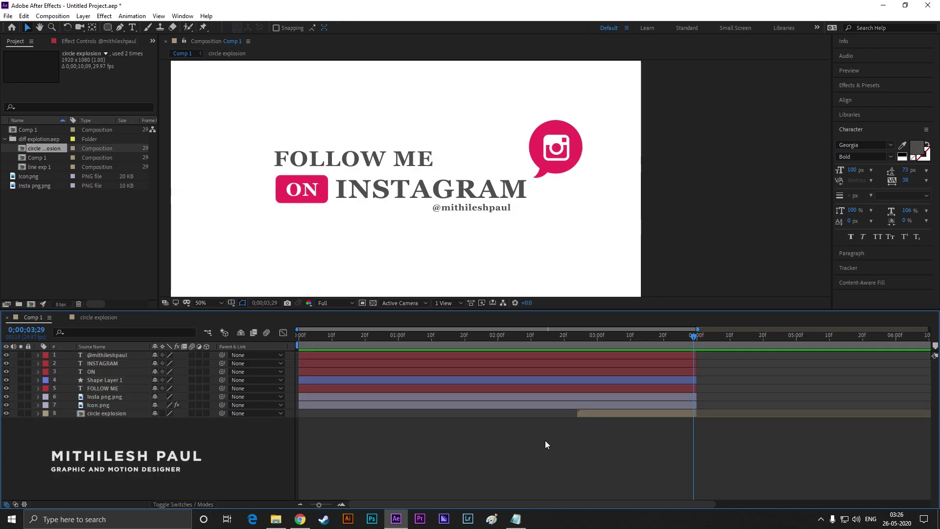
# Pre-compose all eight layers into a new composition named IN
pyautogui.moveTo(67, 449); pyautogui.dragTo(128, 353)
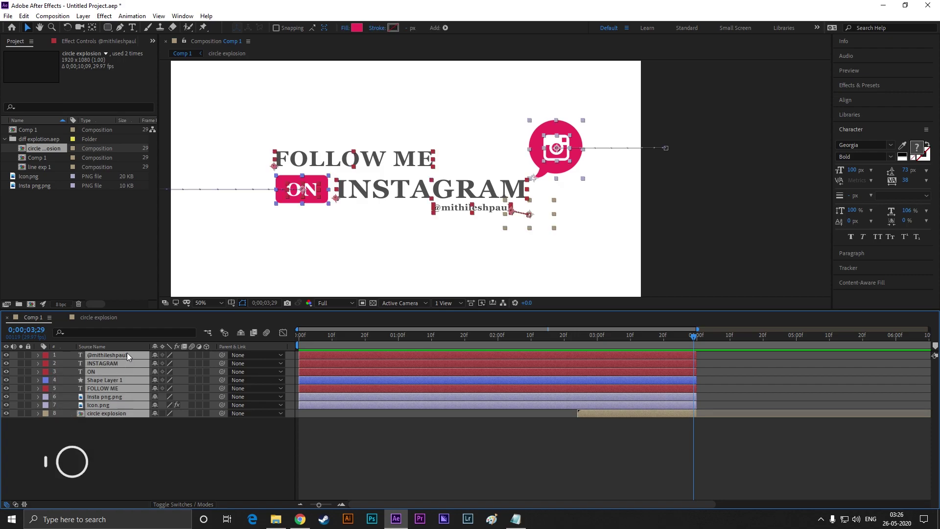
pyautogui.rightClick(127, 353)
pyautogui.click(166, 309)
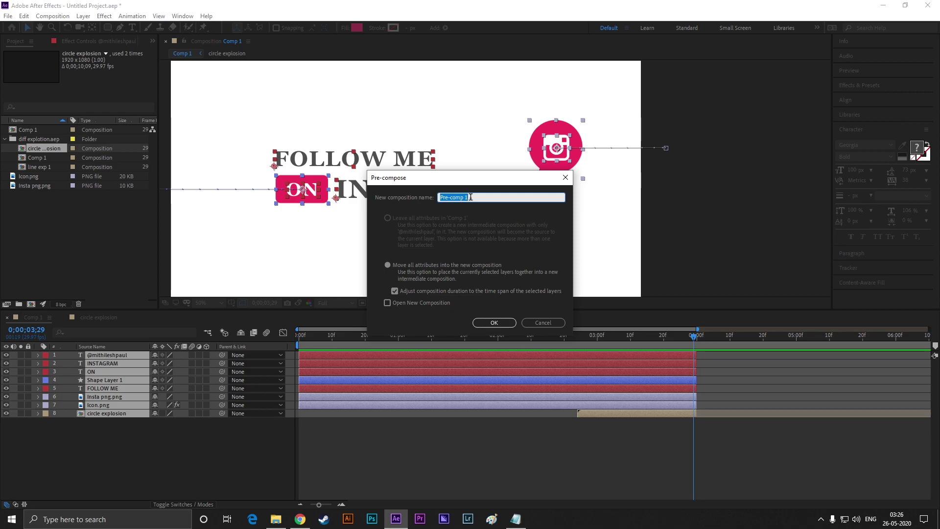
pyautogui.press('BackSpace')
pyautogui.write('IN')
pyautogui.press('Return')
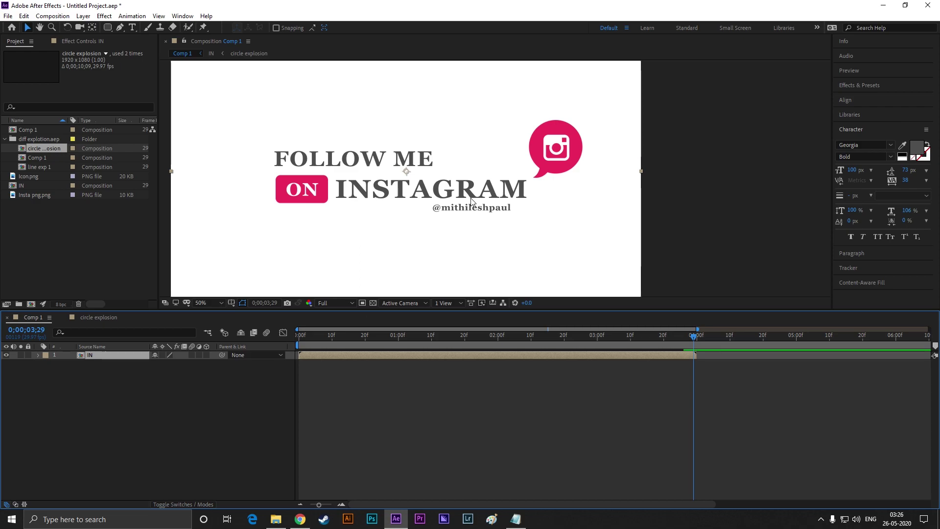
# Open the IN pre-comp to check its contents, then return to Comp 1
pyautogui.click(107, 356)
pyautogui.doubleClick(106, 355)
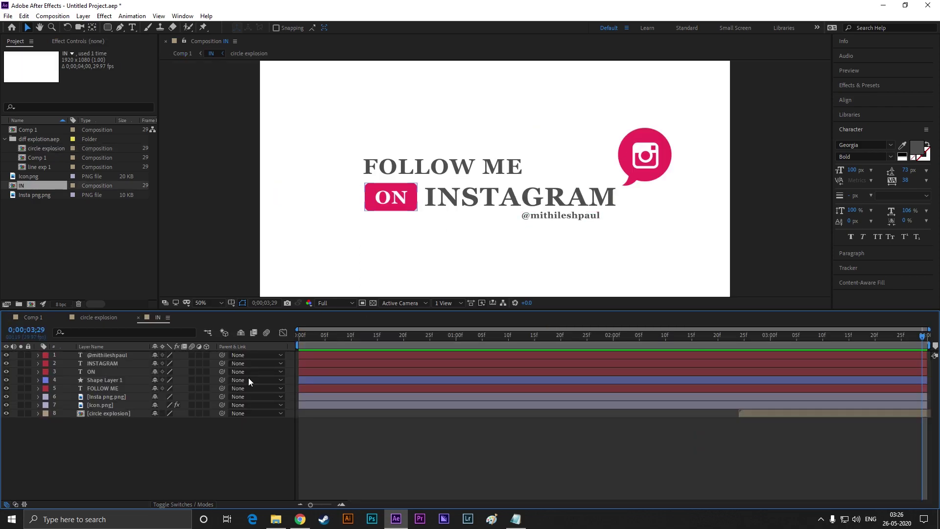
pyautogui.click(33, 317)
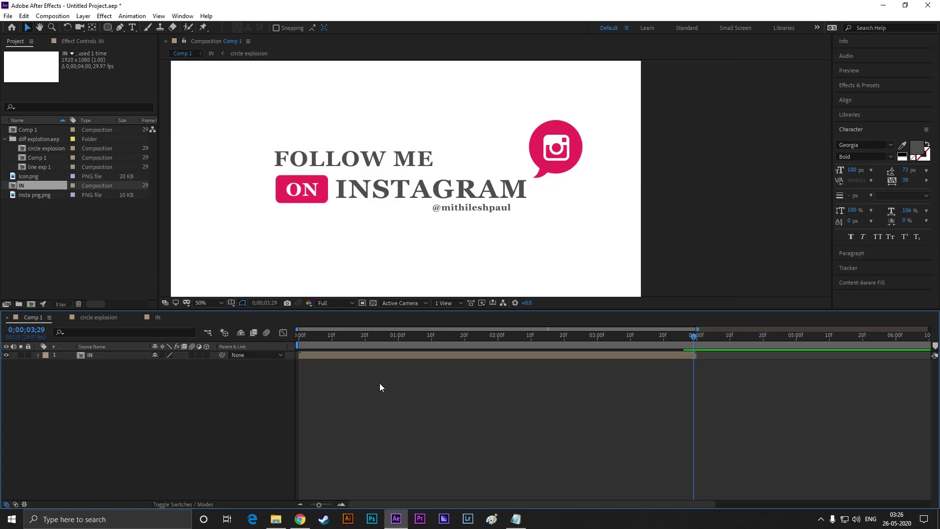
# Duplicate the IN layer and rename the copy OUT
pyautogui.click(95, 354)
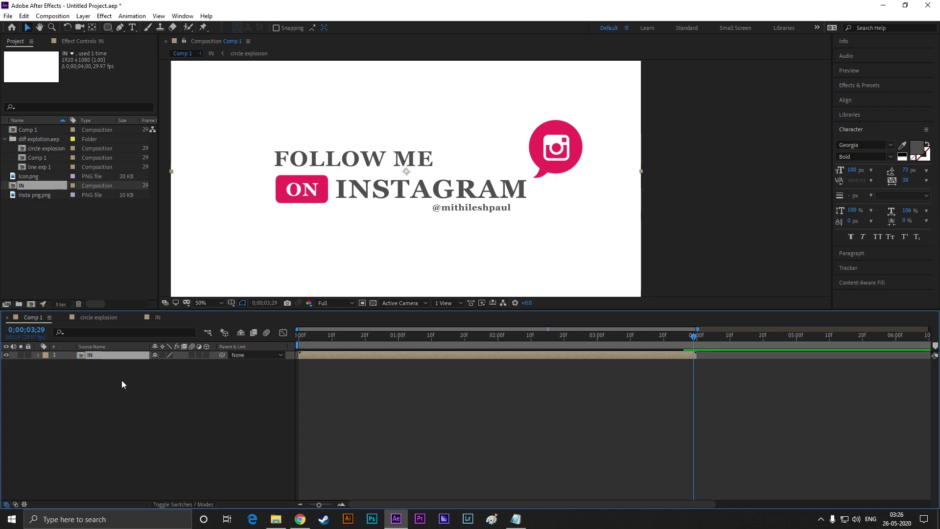
pyautogui.hotkey('ctrl', 'd')
pyautogui.rightClick(92, 354)
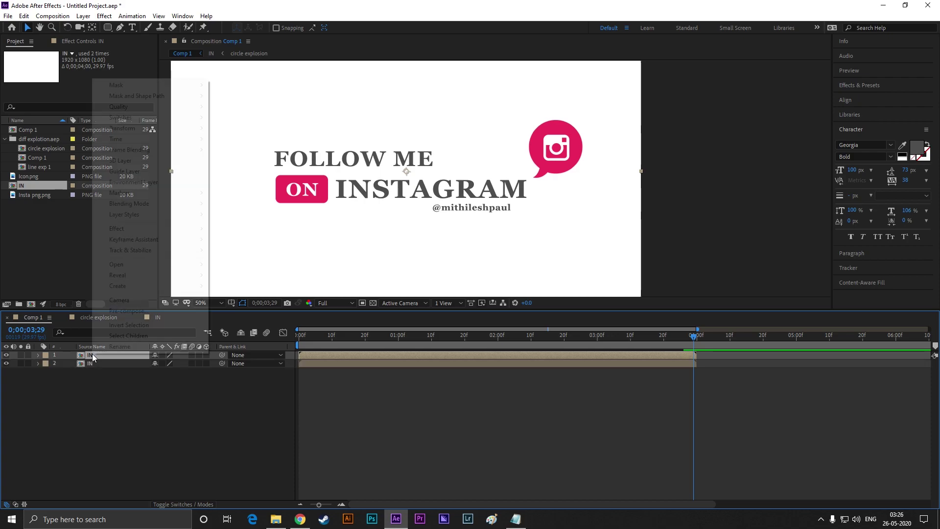
pyautogui.click(126, 348)
pyautogui.write('OUT')
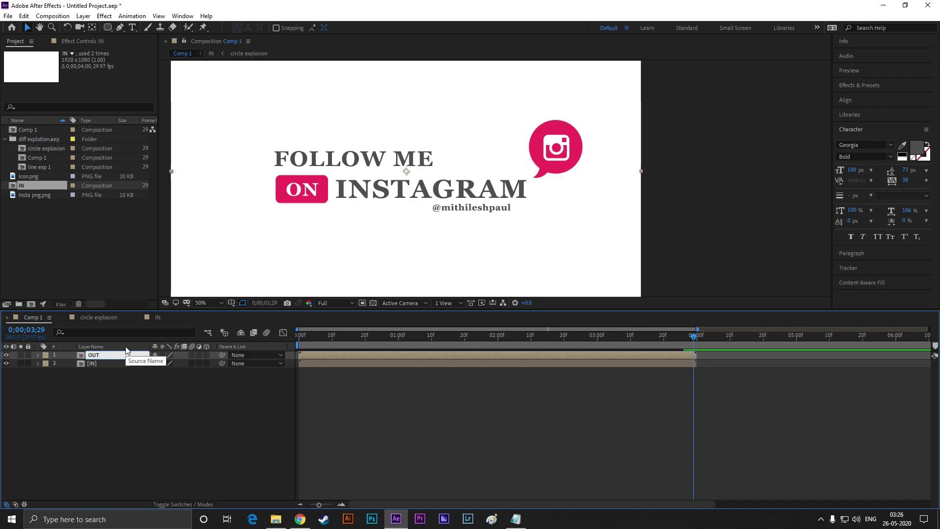
pyautogui.press('Return')
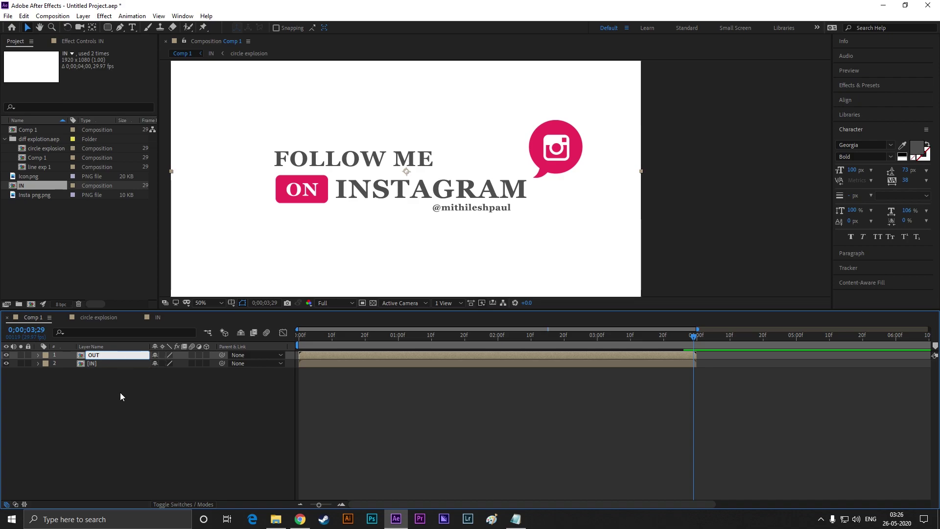
pyautogui.click(119, 392)
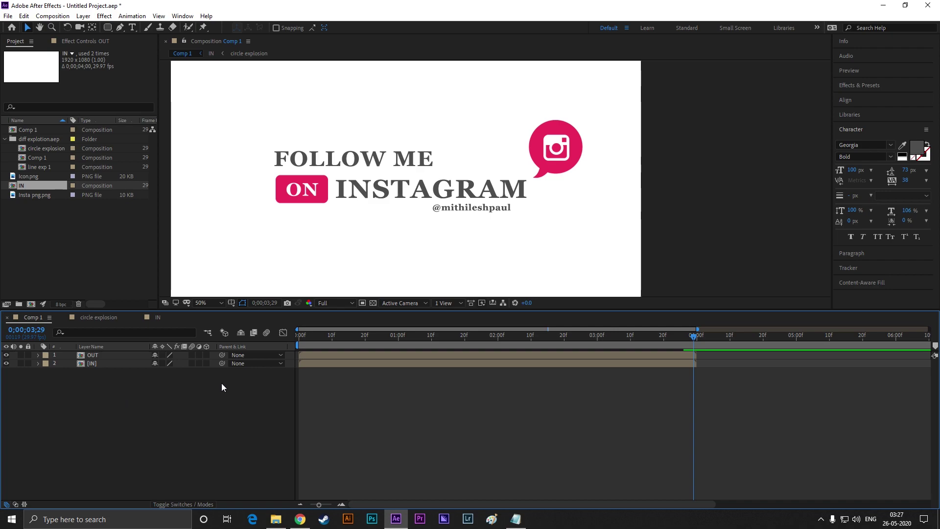
# Slide the OUT layer to start at 4;00, right where IN ends
pyautogui.press('-')
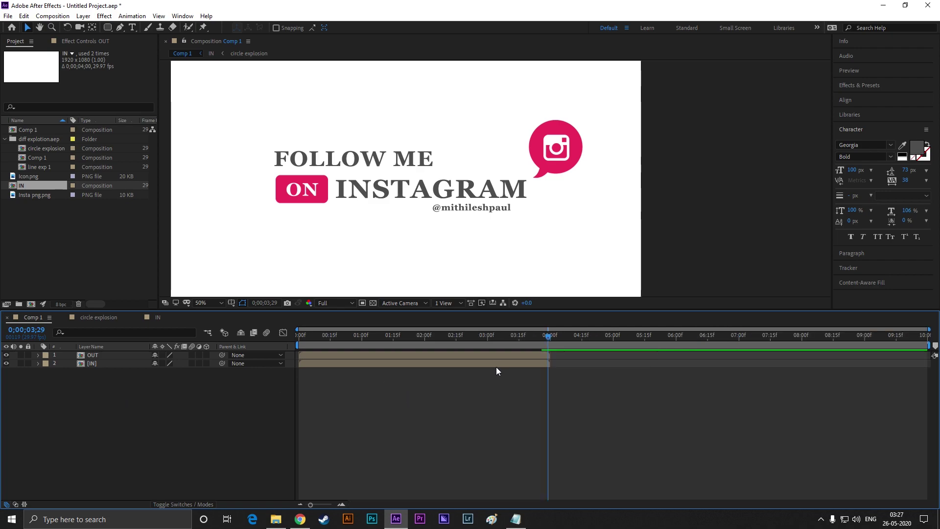
pyautogui.moveTo(490, 354); pyautogui.dragTo(750, 348)
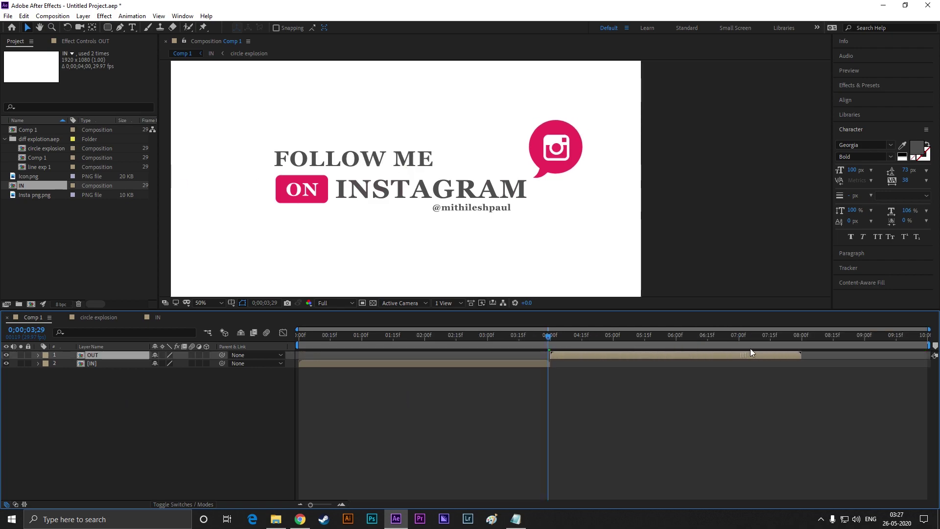
pyautogui.click(680, 419)
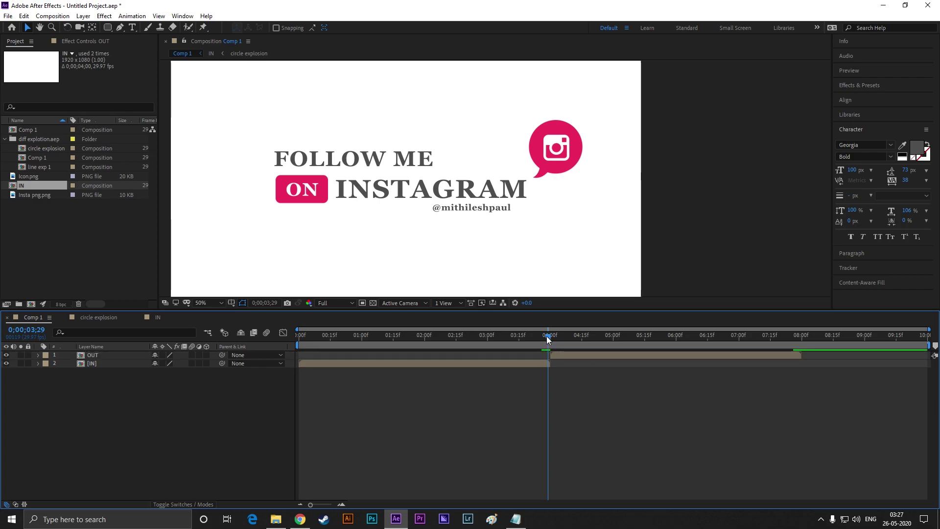
pyautogui.moveTo(546, 335); pyautogui.dragTo(548, 339)
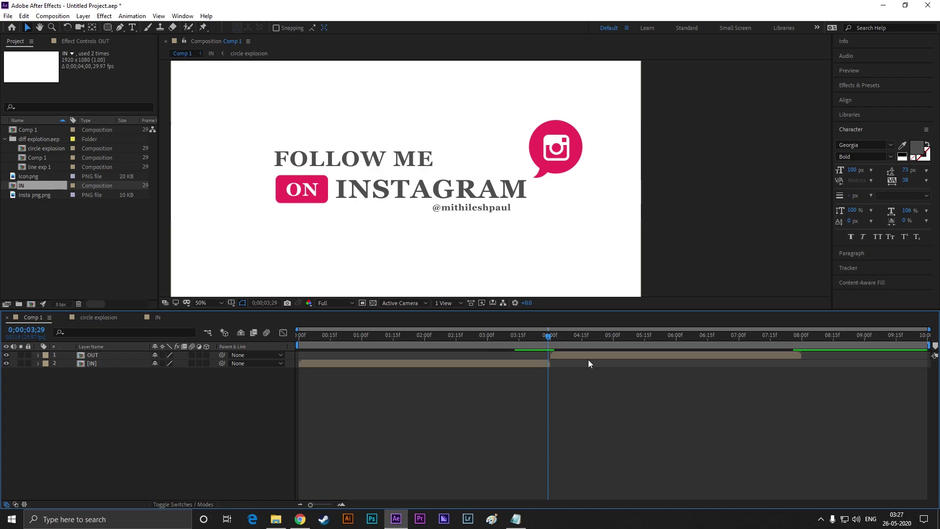
# Apply Time-Reverse Layer to OUT and return the playhead to the composition start
pyautogui.click(602, 357)
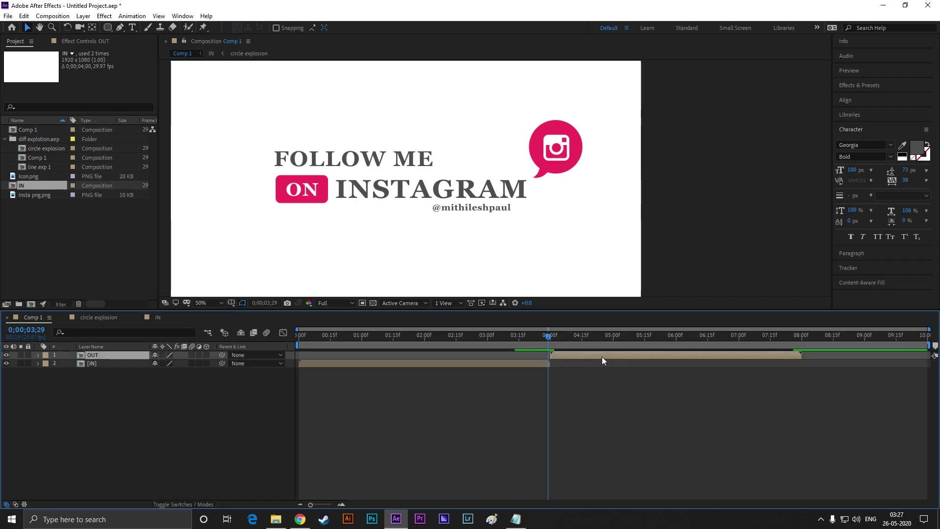
pyautogui.rightClick(104, 354)
pyautogui.moveTo(149, 146)
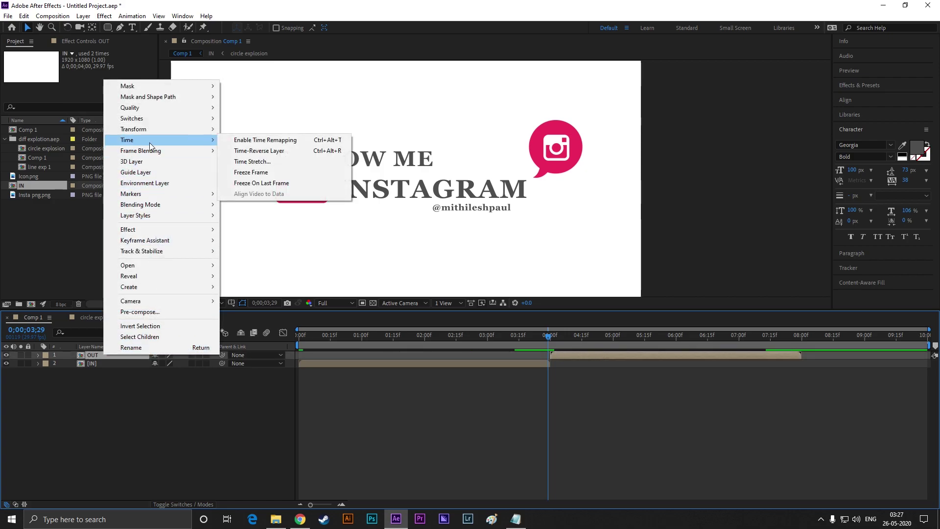
pyautogui.click(258, 151)
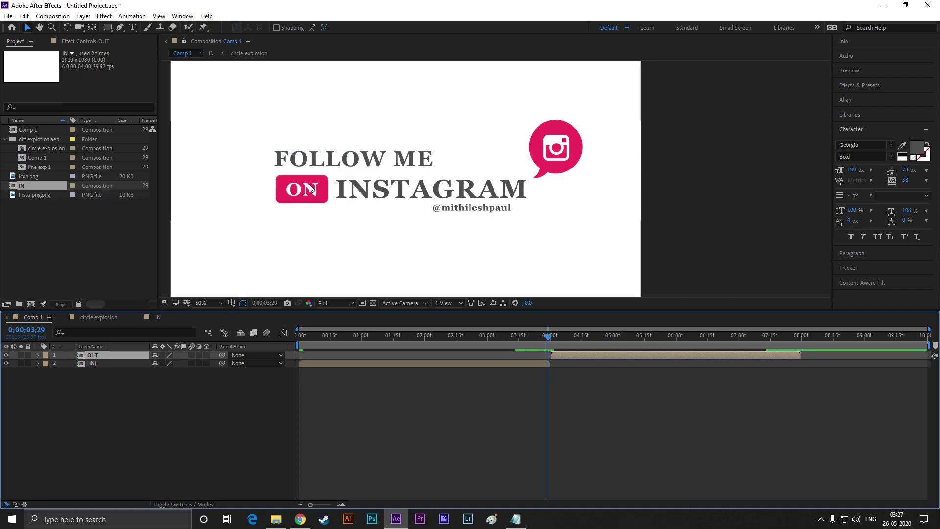
pyautogui.moveTo(550, 338); pyautogui.dragTo(289, 333)
# Play Comp 1 from the start to watch the title build in and unbuild to white
pyautogui.press('space')
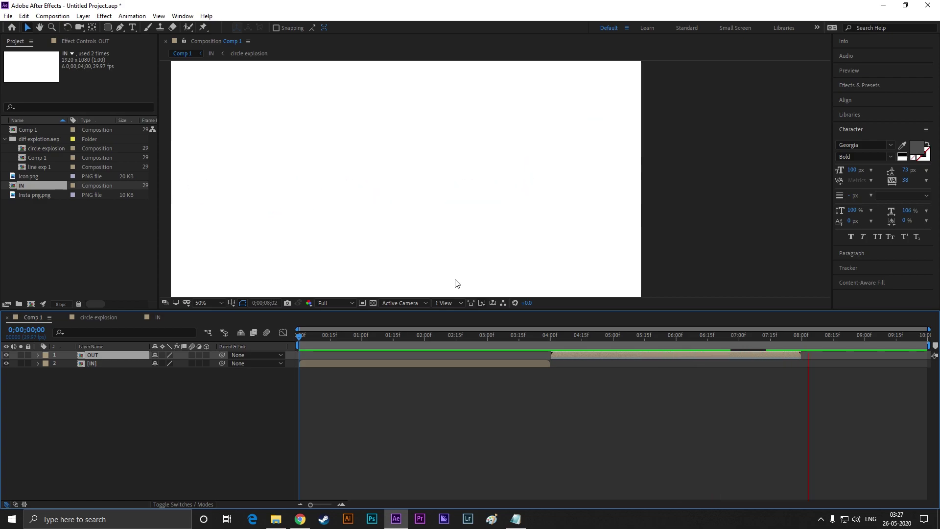
pyautogui.scroll(-2, 451, 267)
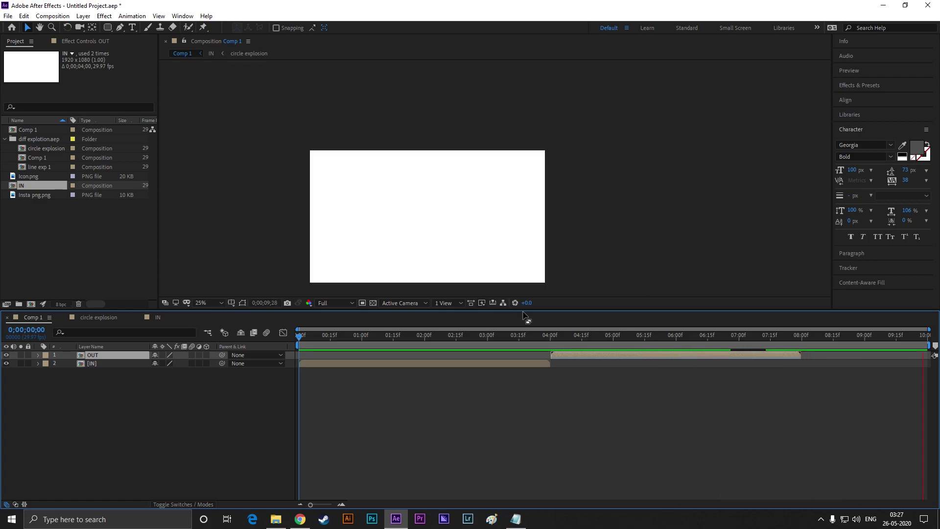
pyautogui.click(429, 393)
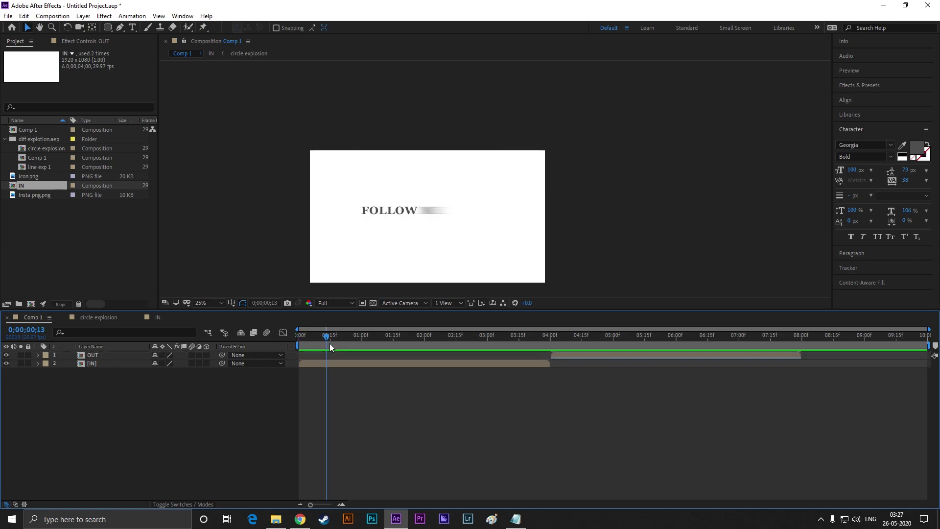
pyautogui.scroll(2, 449, 239)
pyautogui.click(462, 283)
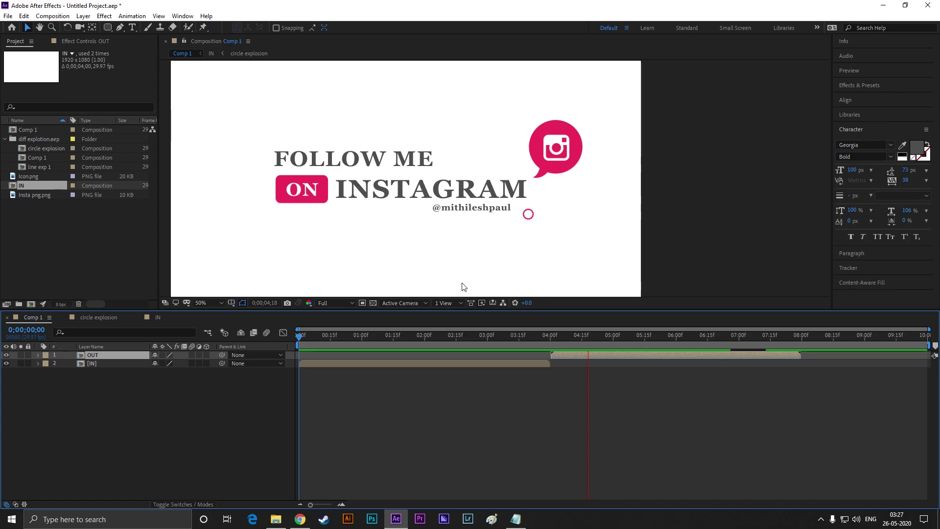